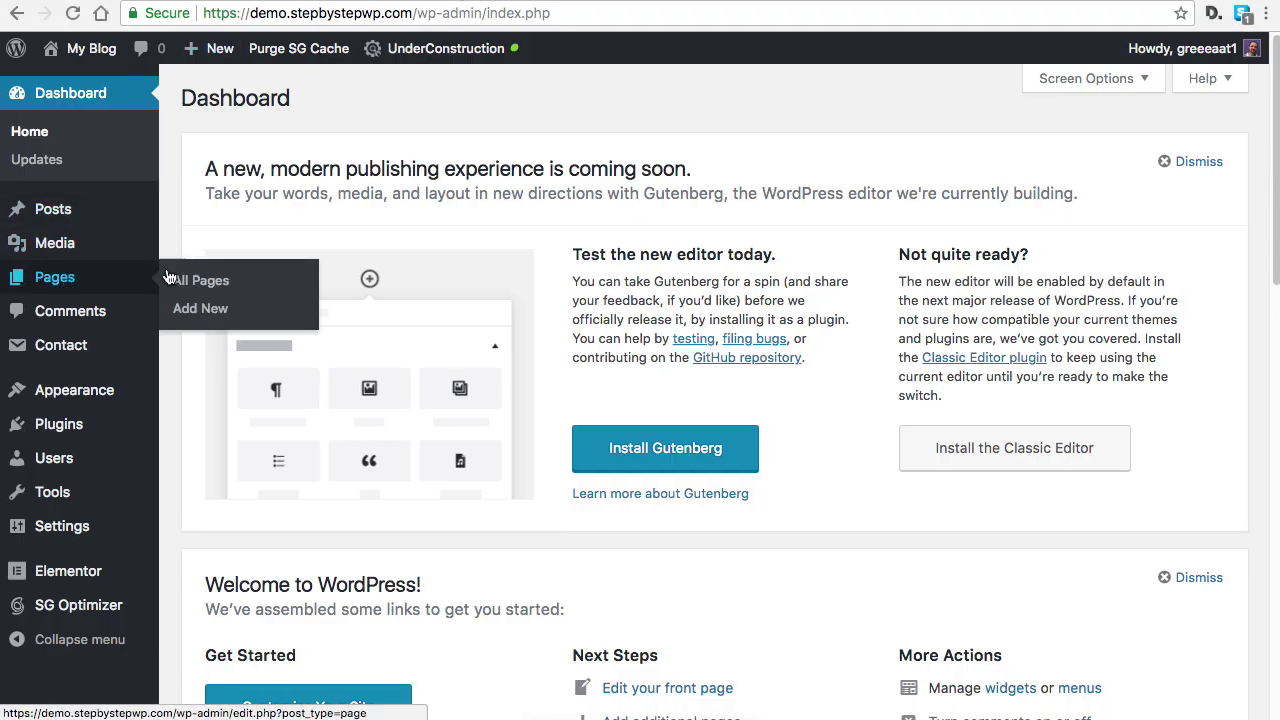
Open the All Pages list to reach the page for Elementor editing
{"action": "left_click", "coordinate": [185, 280]}
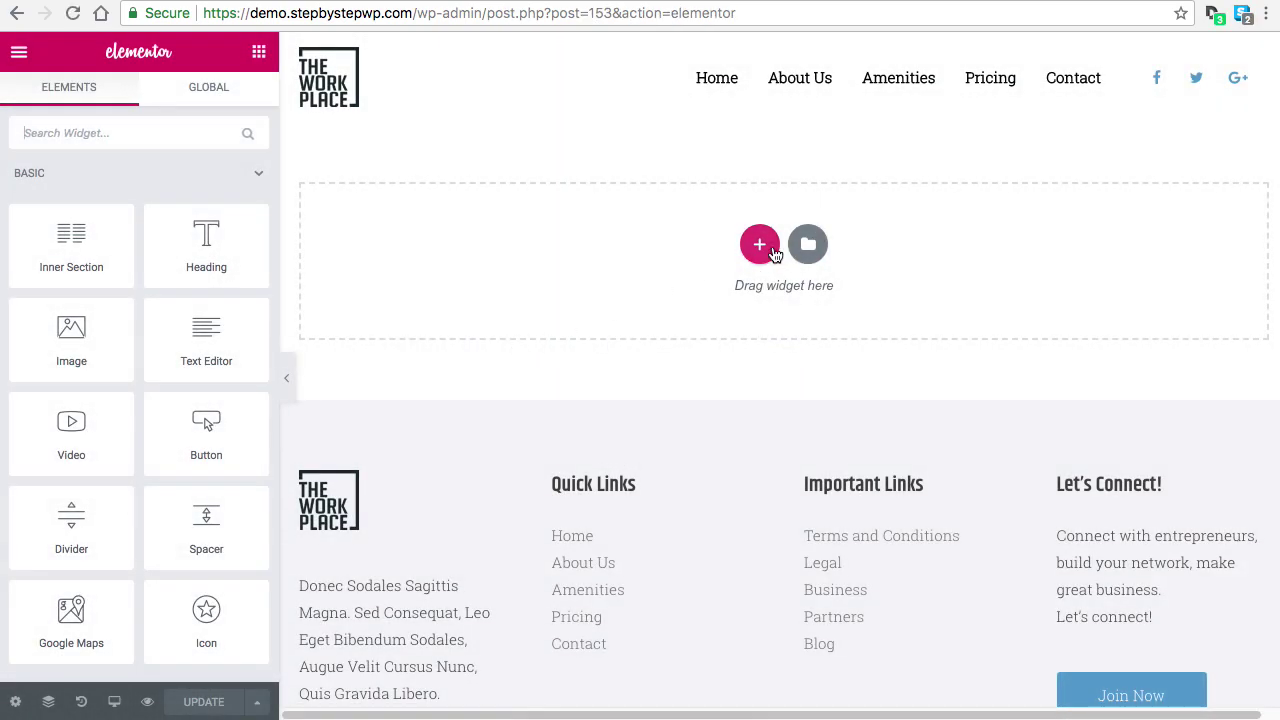
Add a one-column section followed by a three-column section
{"action": "left_click", "coordinate": [759, 244]}
{"action": "left_click", "coordinate": [532, 315]}
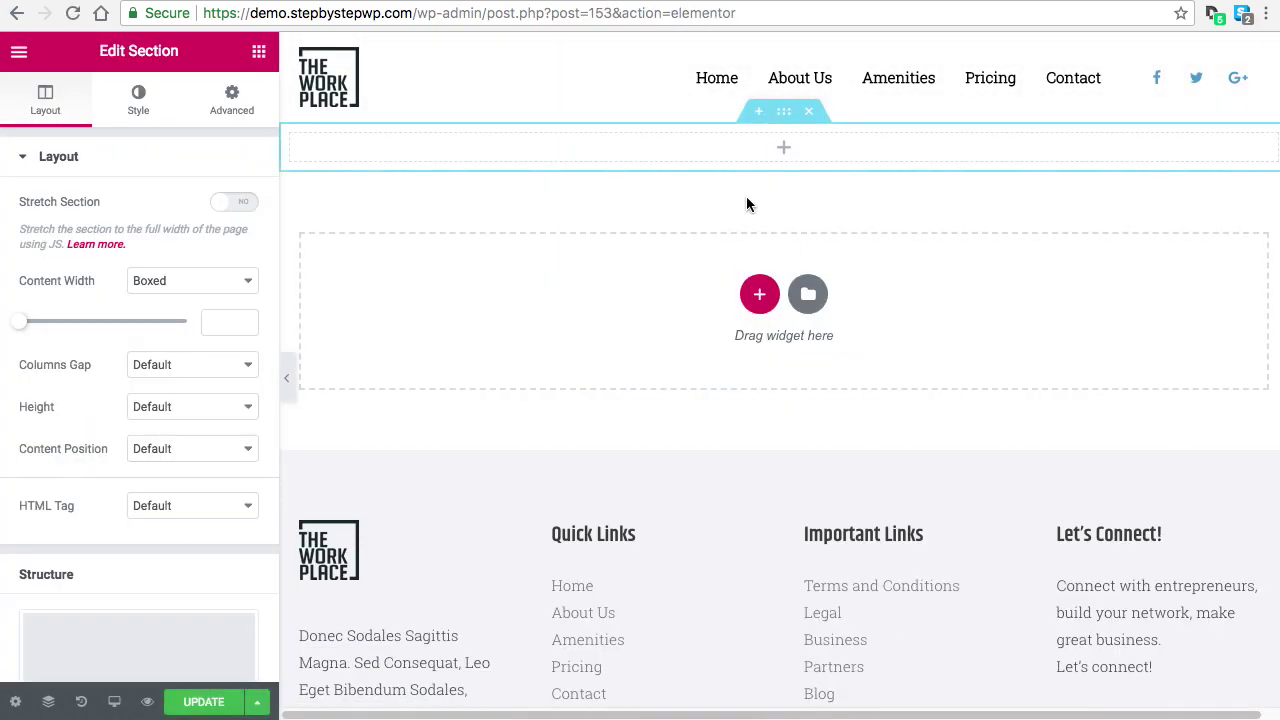
{"action": "left_click", "coordinate": [759, 298]}
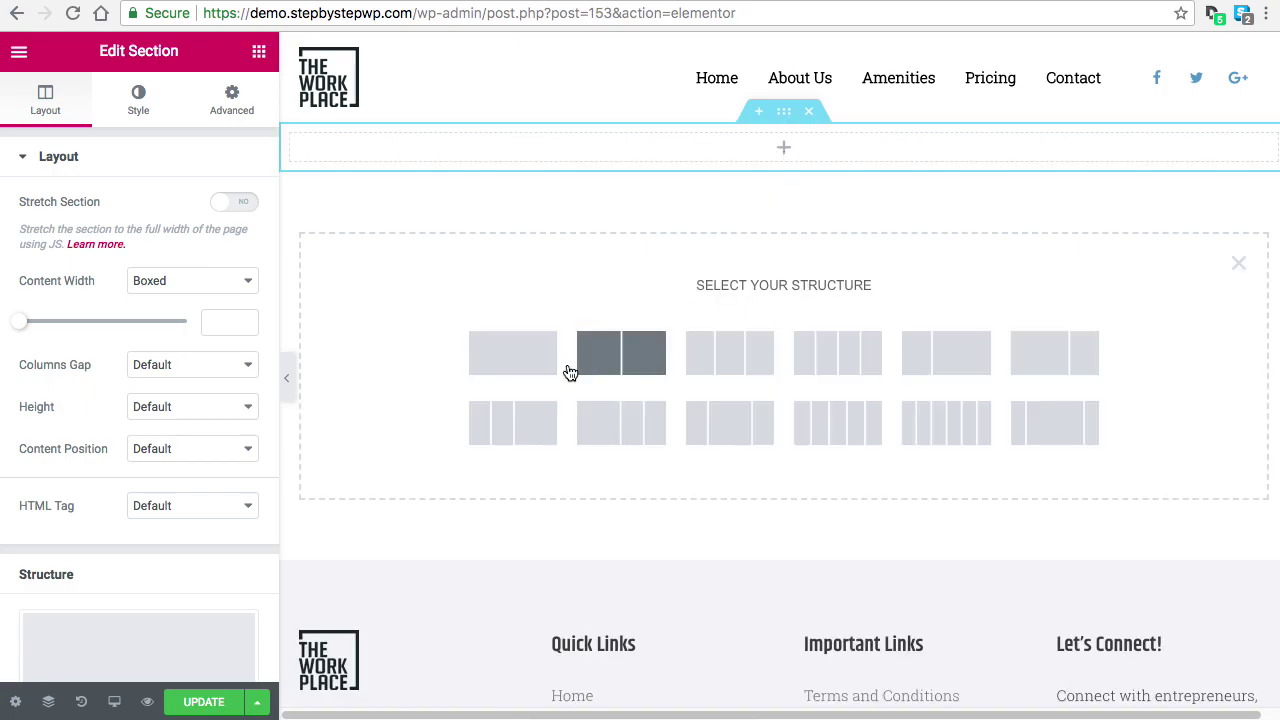
{"action": "left_click", "coordinate": [729, 351]}
{"action": "mouse_move", "coordinate": [810, 150]}
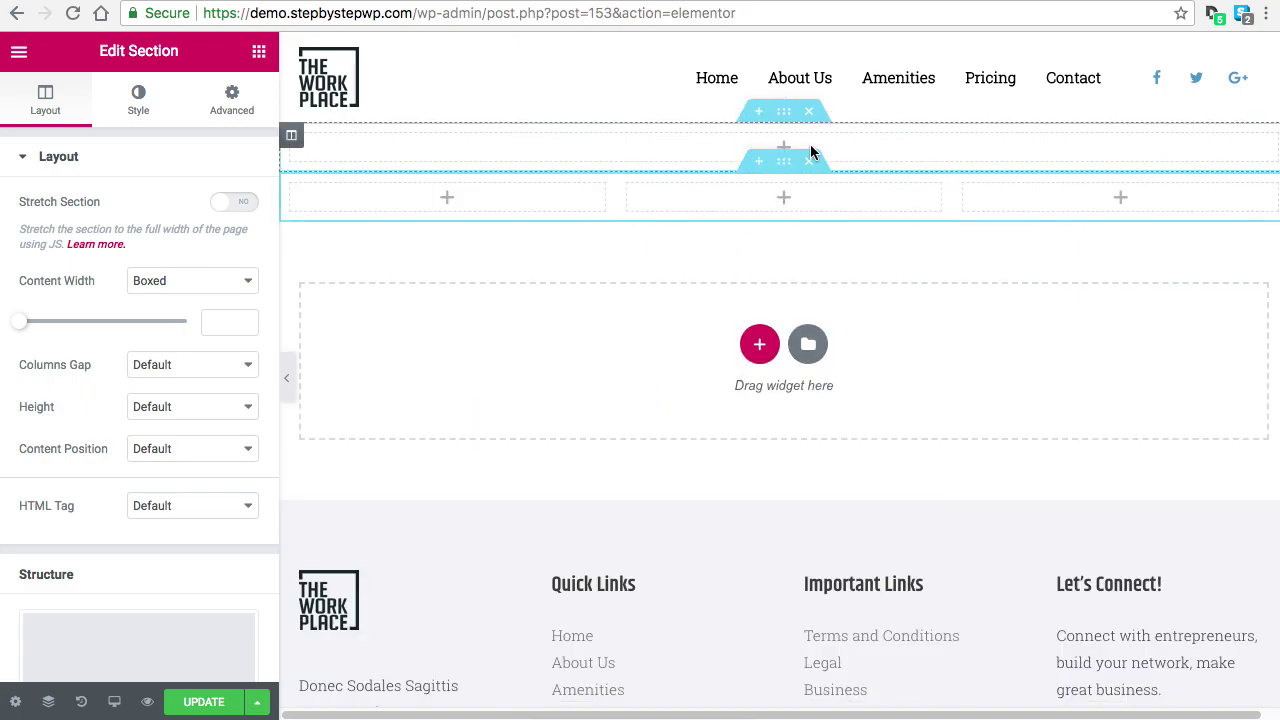
Place a Spacer in the top section and set its Space to 131
{"action": "left_click", "coordinate": [259, 51]}
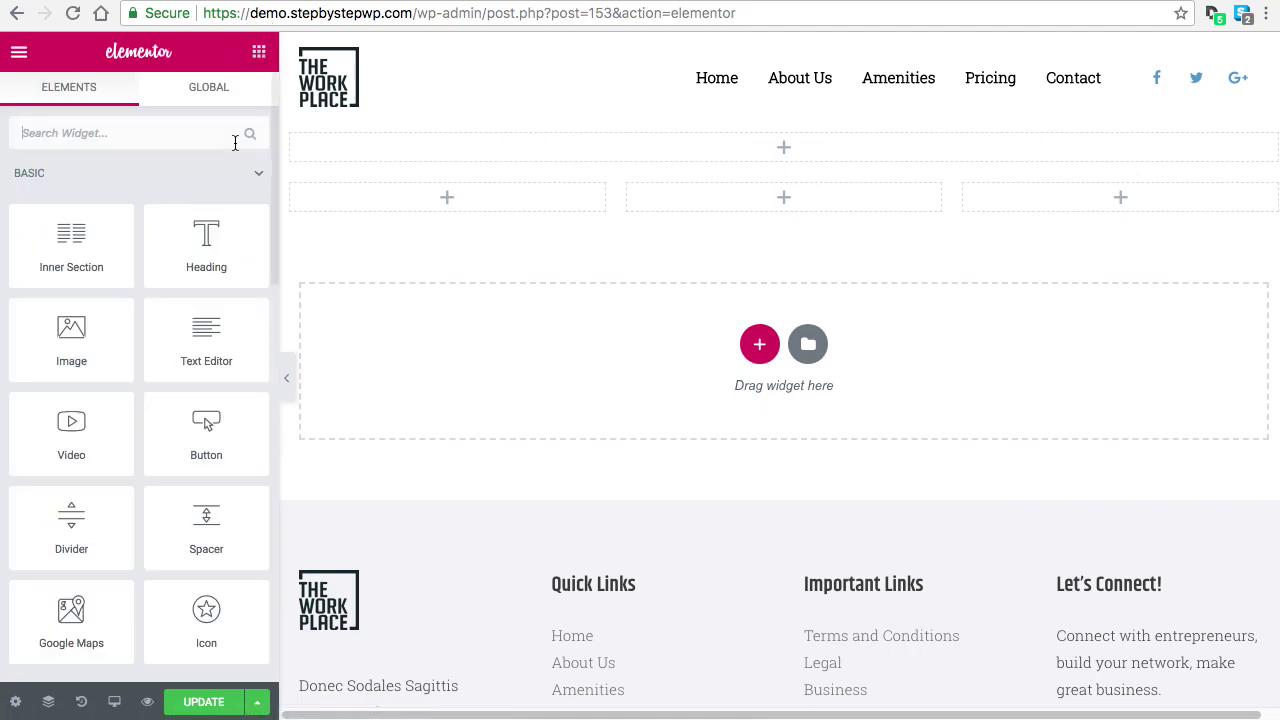
{"action": "left_click_drag", "start_coordinate": [206, 522], "coordinate": [768, 142]}
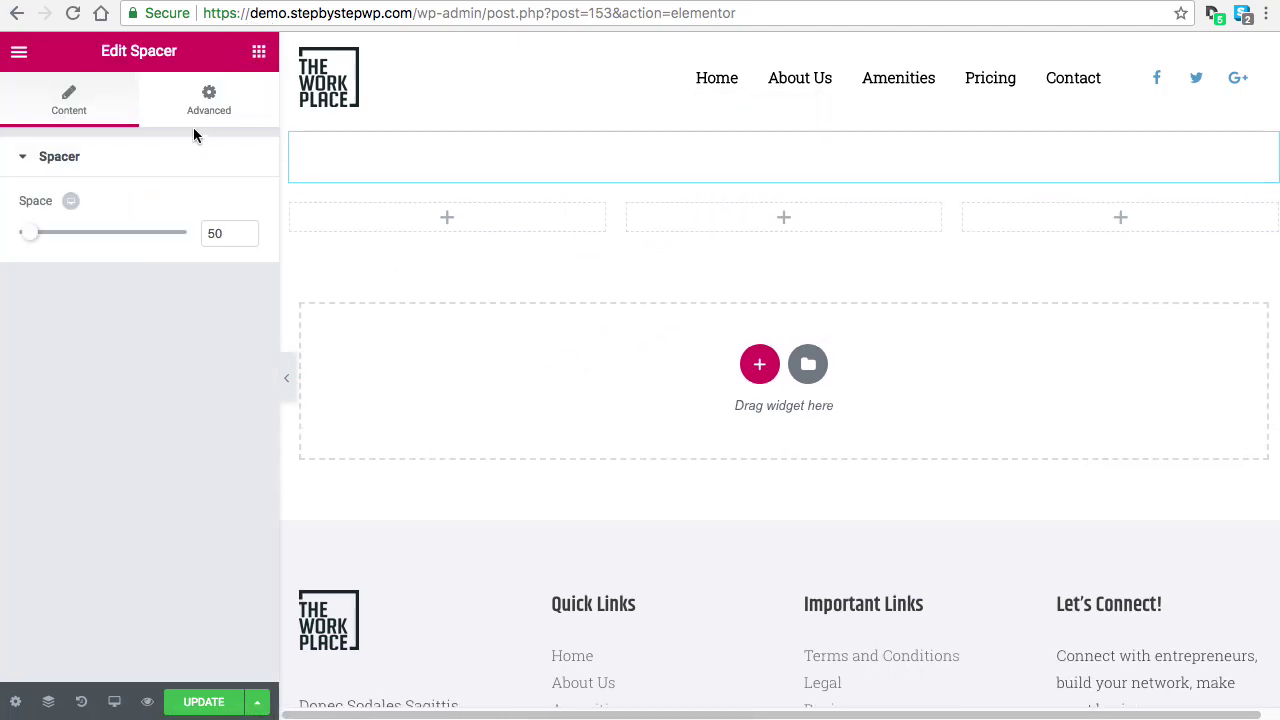
{"action": "left_click_drag", "start_coordinate": [31, 232], "coordinate": [53, 232]}
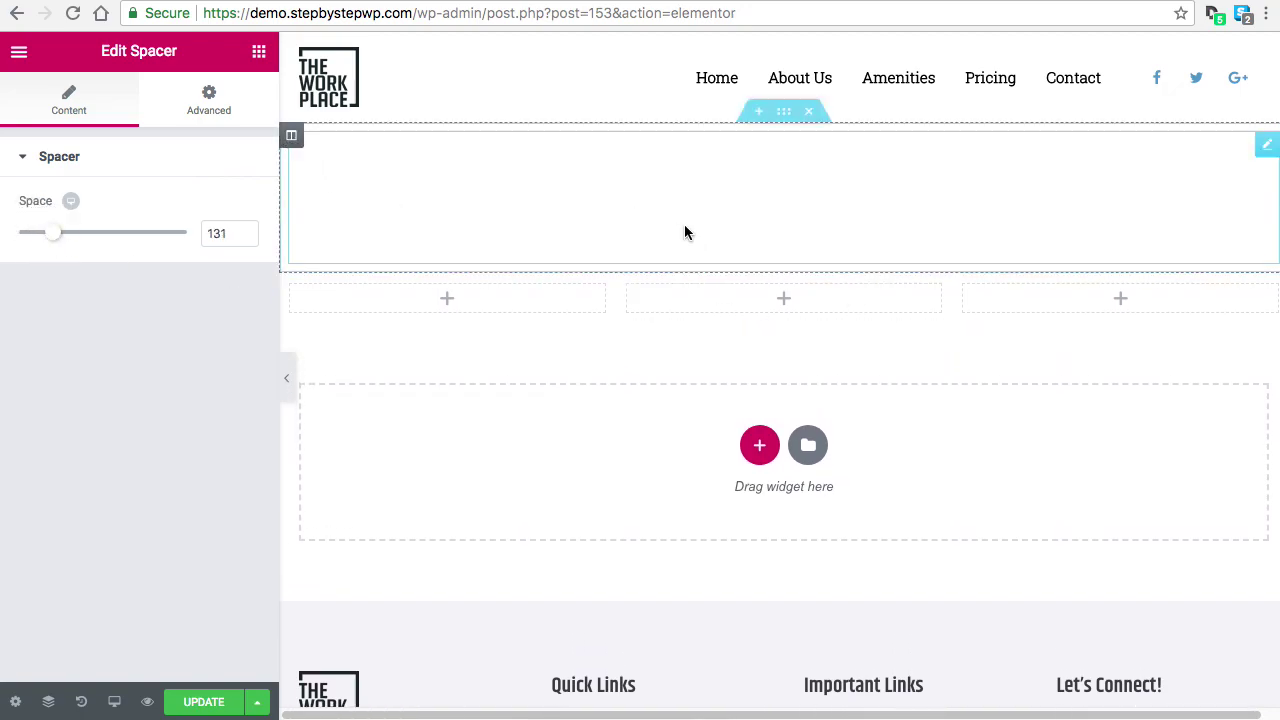
Set the top section's classic background image to the beachPerson photo
{"action": "mouse_move", "coordinate": [783, 197]}
{"action": "right_click", "coordinate": [292, 143]}
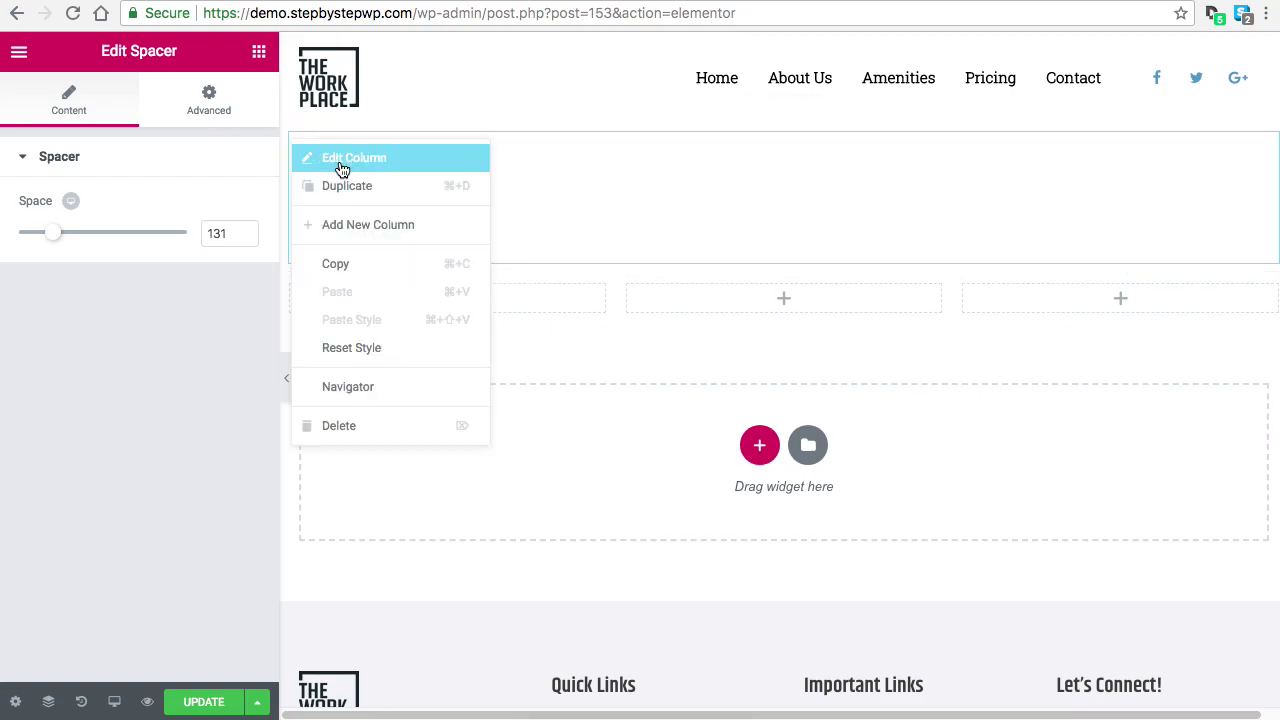
{"action": "right_click", "coordinate": [782, 116]}
{"action": "left_click", "coordinate": [806, 128]}
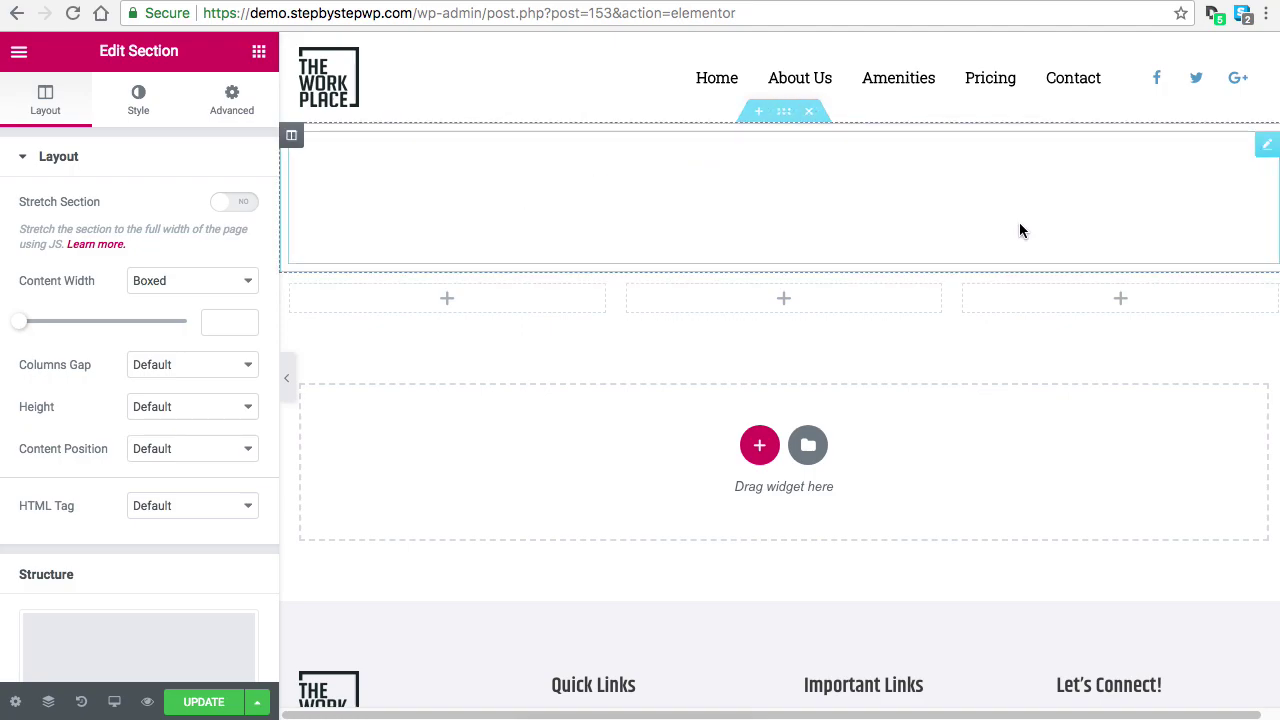
{"action": "left_click", "coordinate": [140, 97]}
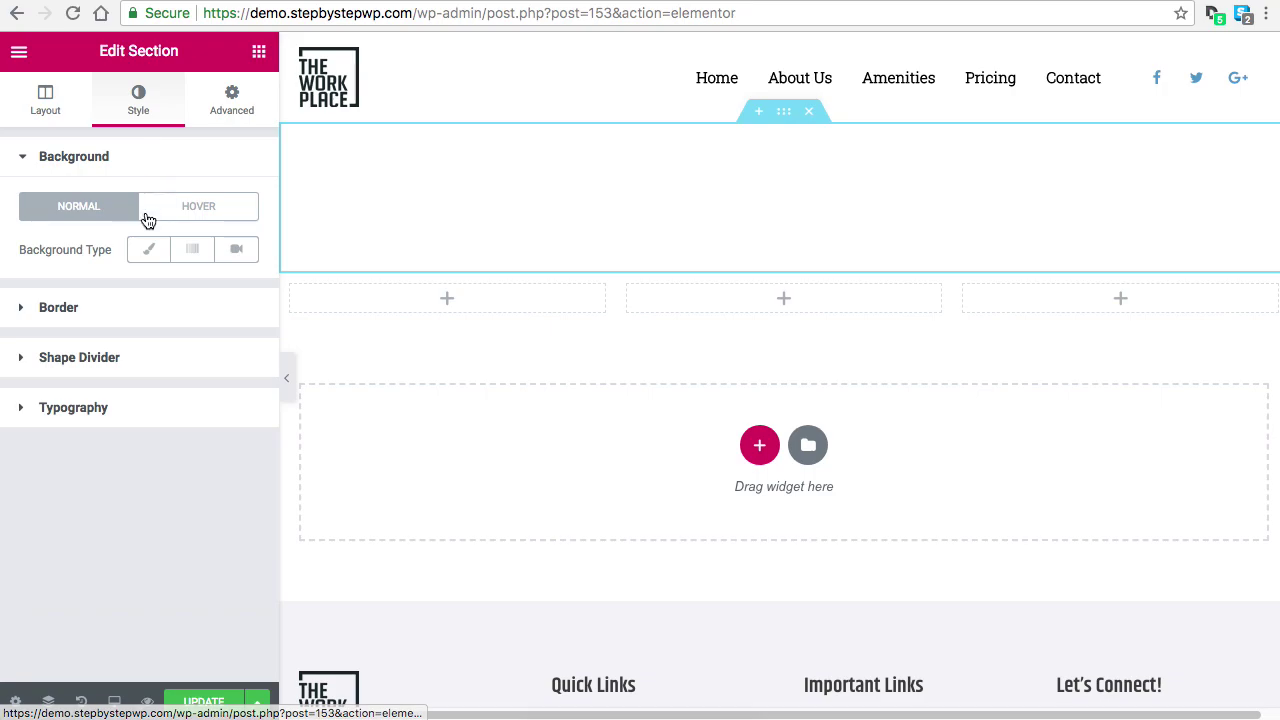
{"action": "left_click", "coordinate": [146, 251]}
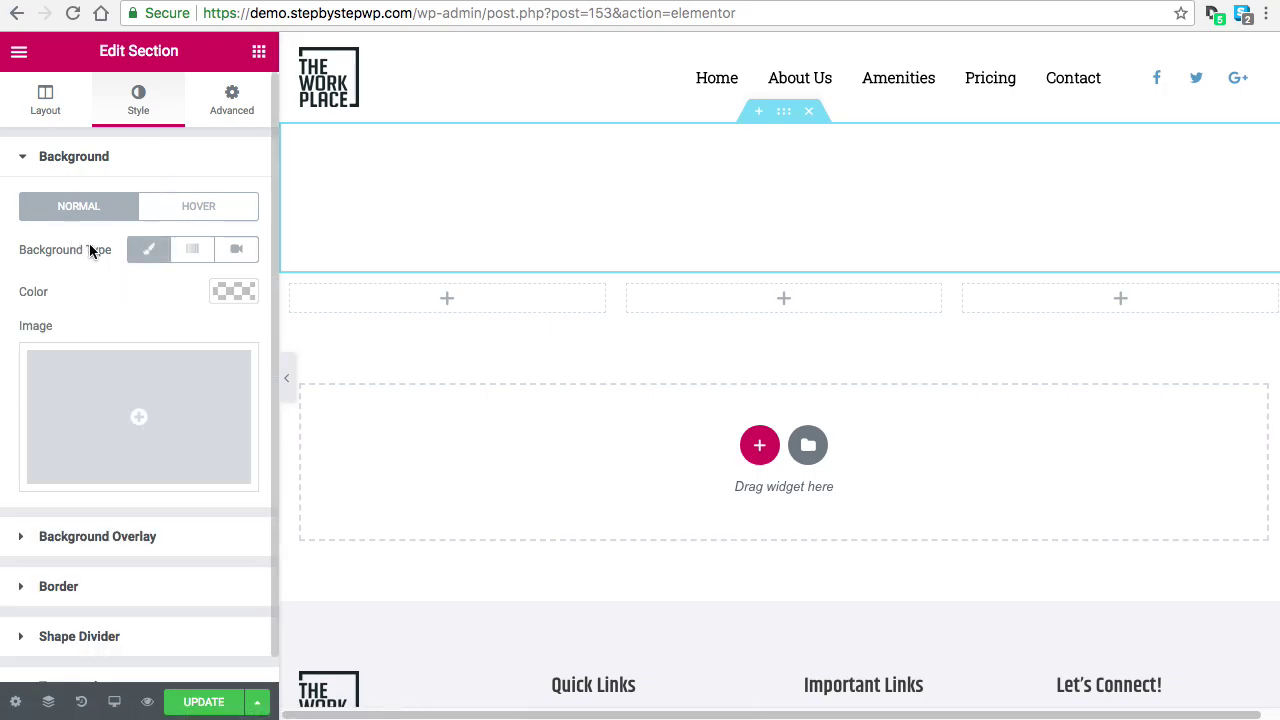
{"action": "left_click", "coordinate": [142, 418]}
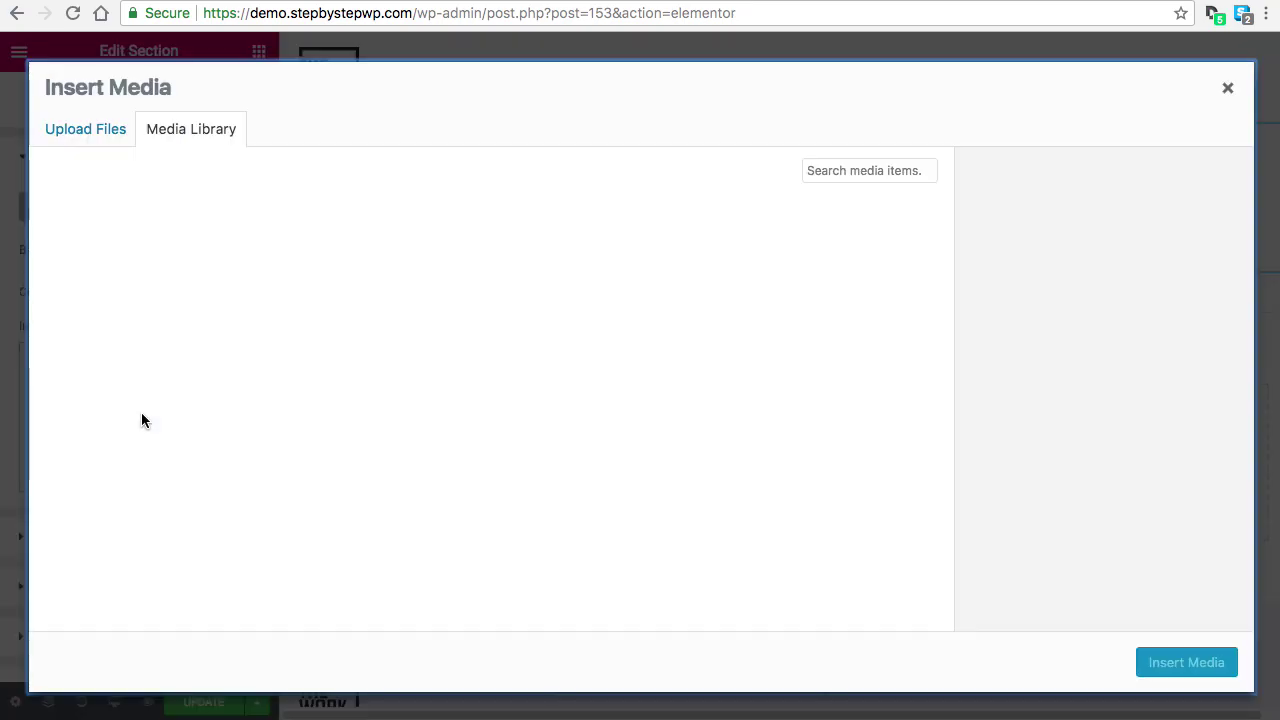
{"action": "left_click", "coordinate": [108, 272]}
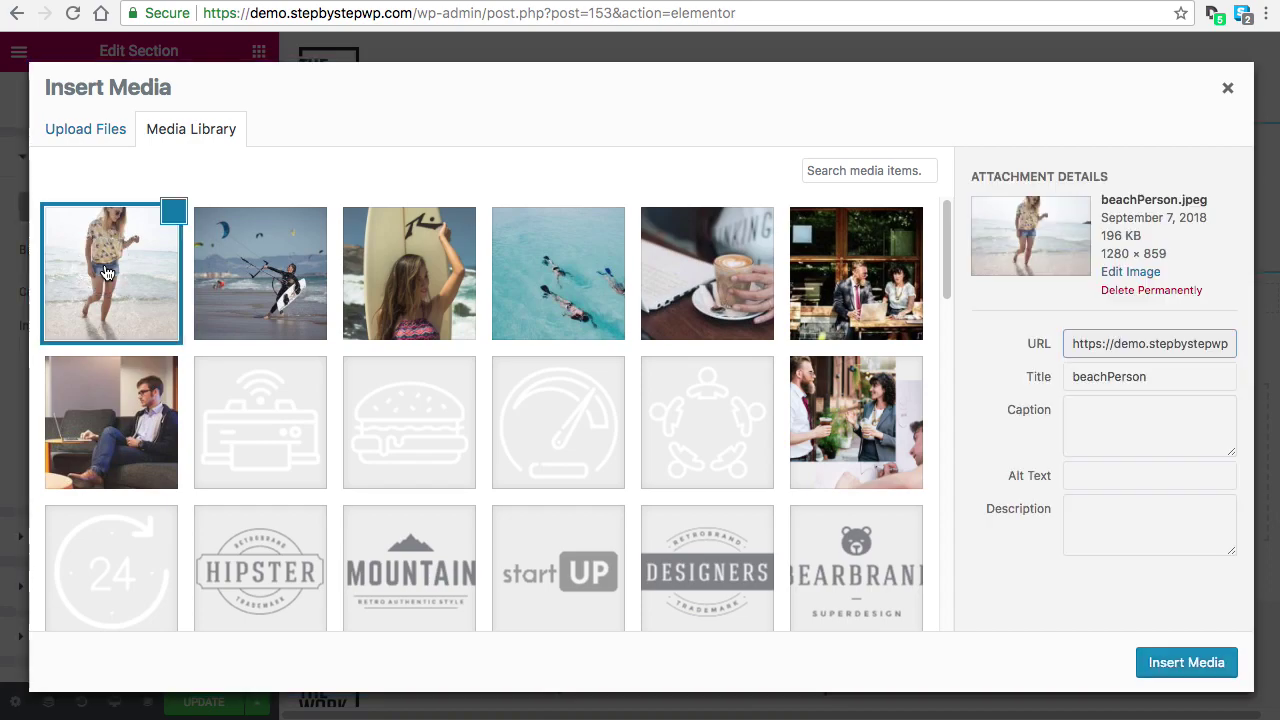
{"action": "left_click", "coordinate": [1180, 662]}
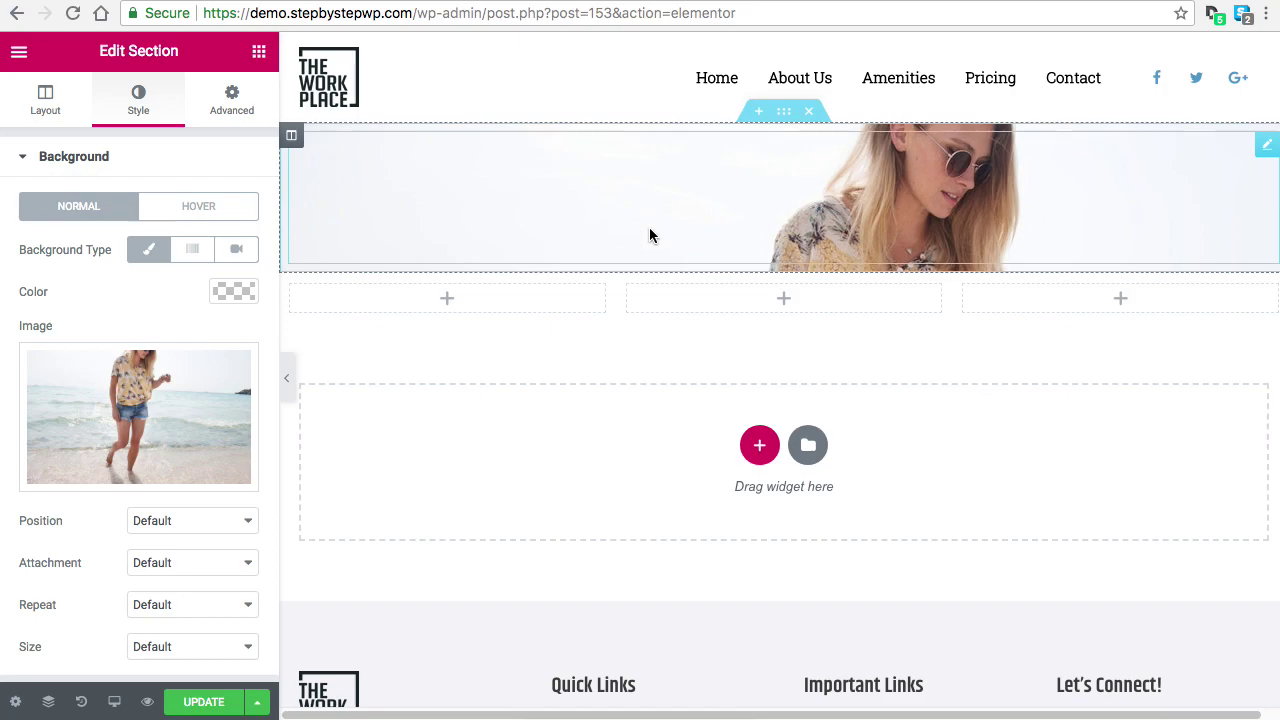
Duplicate the spacer twice to make the beach section taller
{"action": "right_click", "coordinate": [1266, 146]}
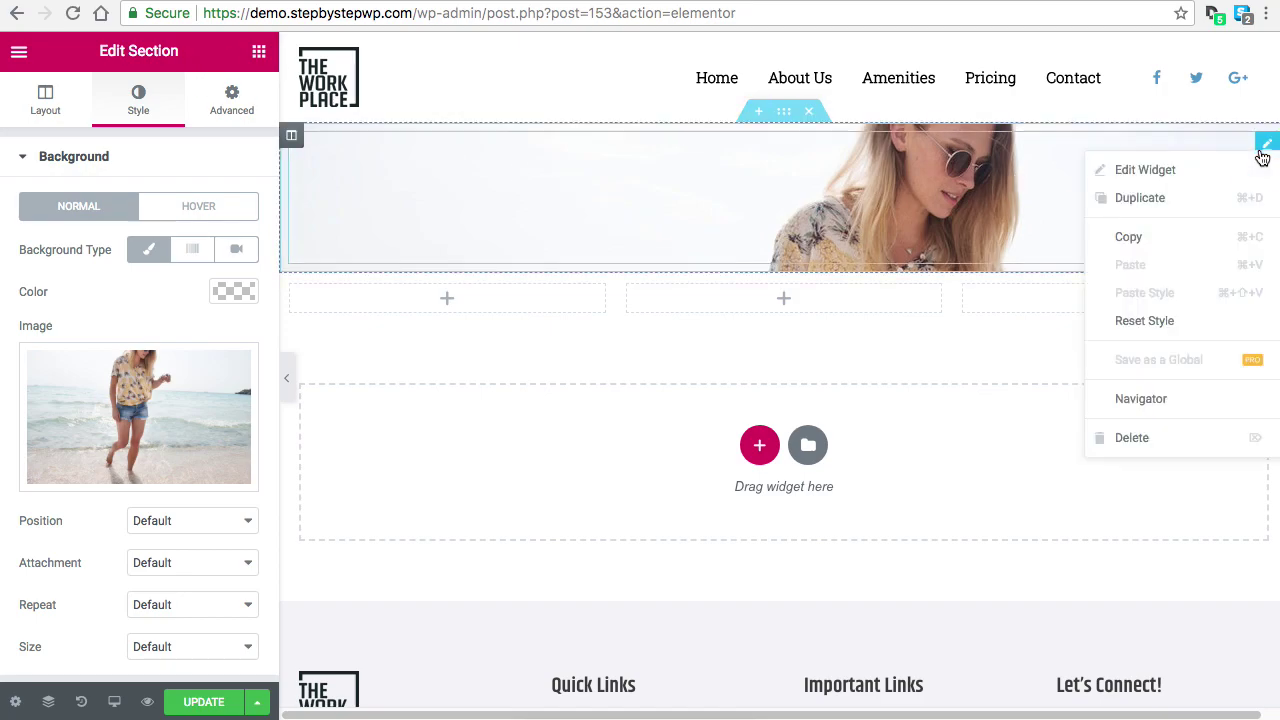
{"action": "left_click", "coordinate": [1178, 201]}
{"action": "right_click", "coordinate": [1266, 302]}
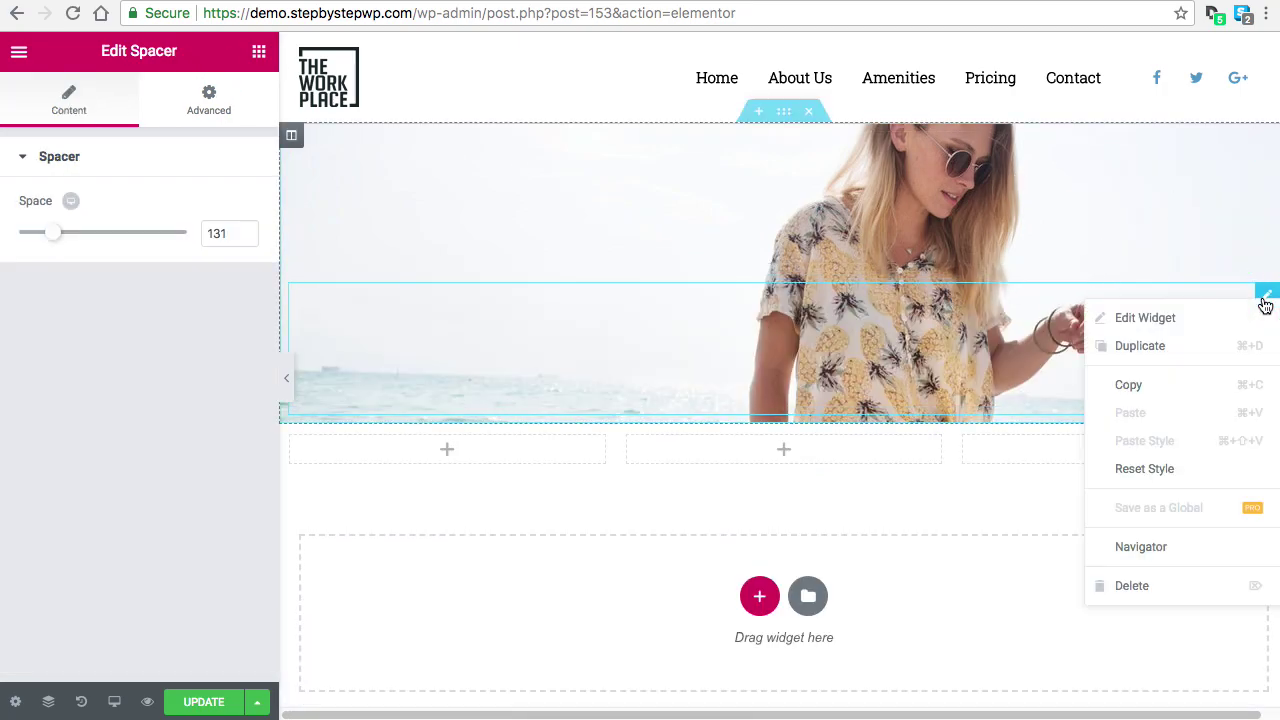
{"action": "left_click", "coordinate": [1150, 350]}
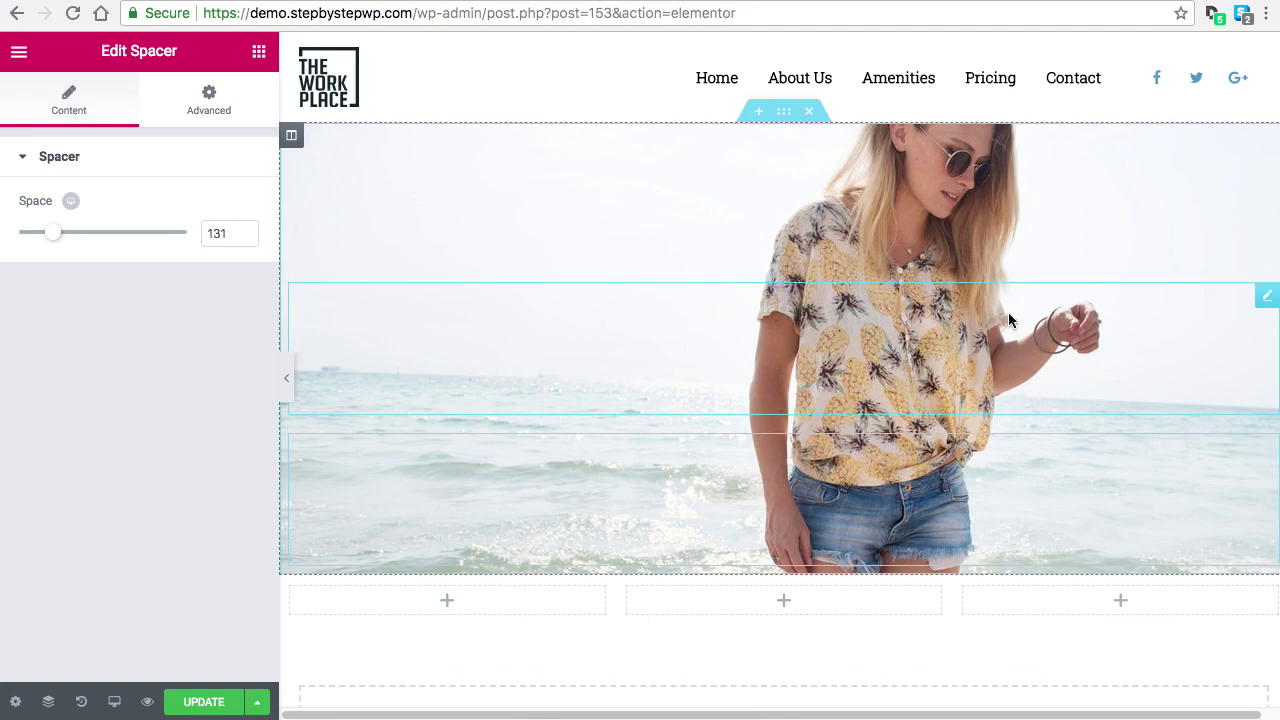
Add a Heading to the beach-photo section titled 'BEACH RENTALS'
{"action": "left_click", "coordinate": [258, 57]}
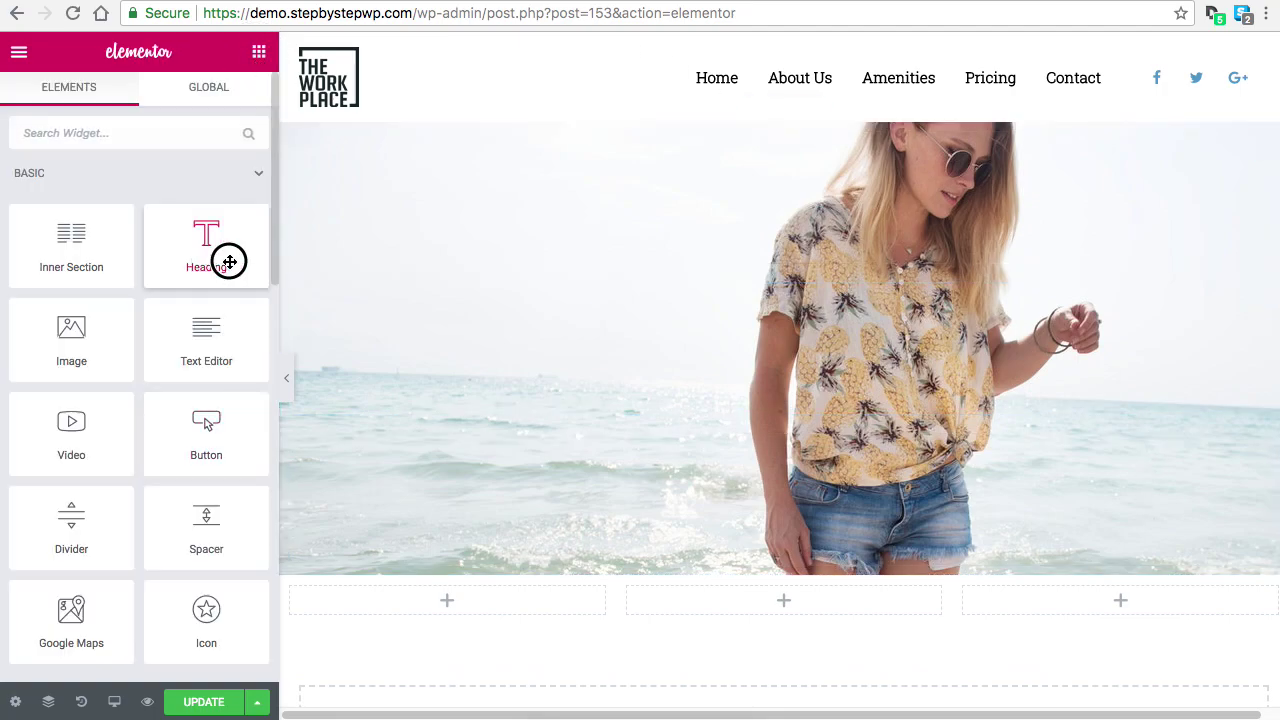
{"action": "mouse_move", "coordinate": [229, 257]}
{"action": "left_mouse_down"}
{"action": "mouse_move", "coordinate": [743, 395]}
{"action": "mouse_move", "coordinate": [660, 296]}
{"action": "left_mouse_up"}
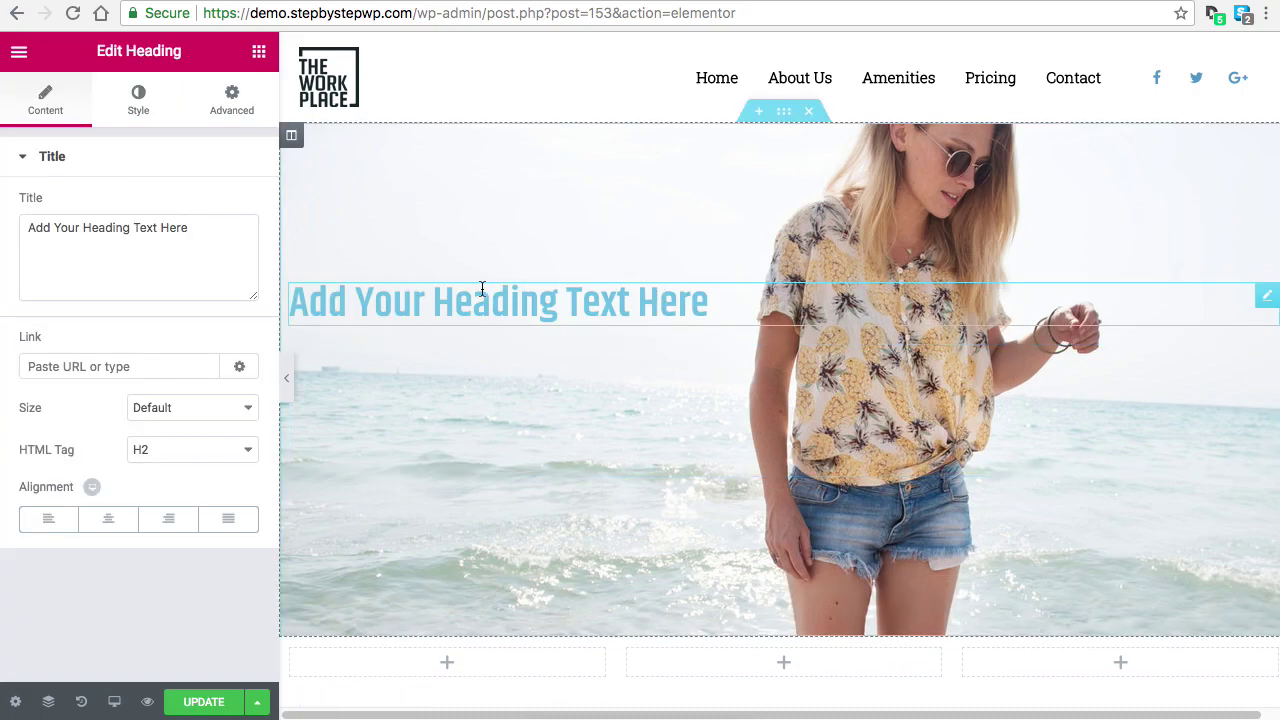
{"action": "left_click", "coordinate": [709, 302]}
{"action": "left_click_drag", "start_coordinate": [712, 304], "coordinate": [491, 303]}
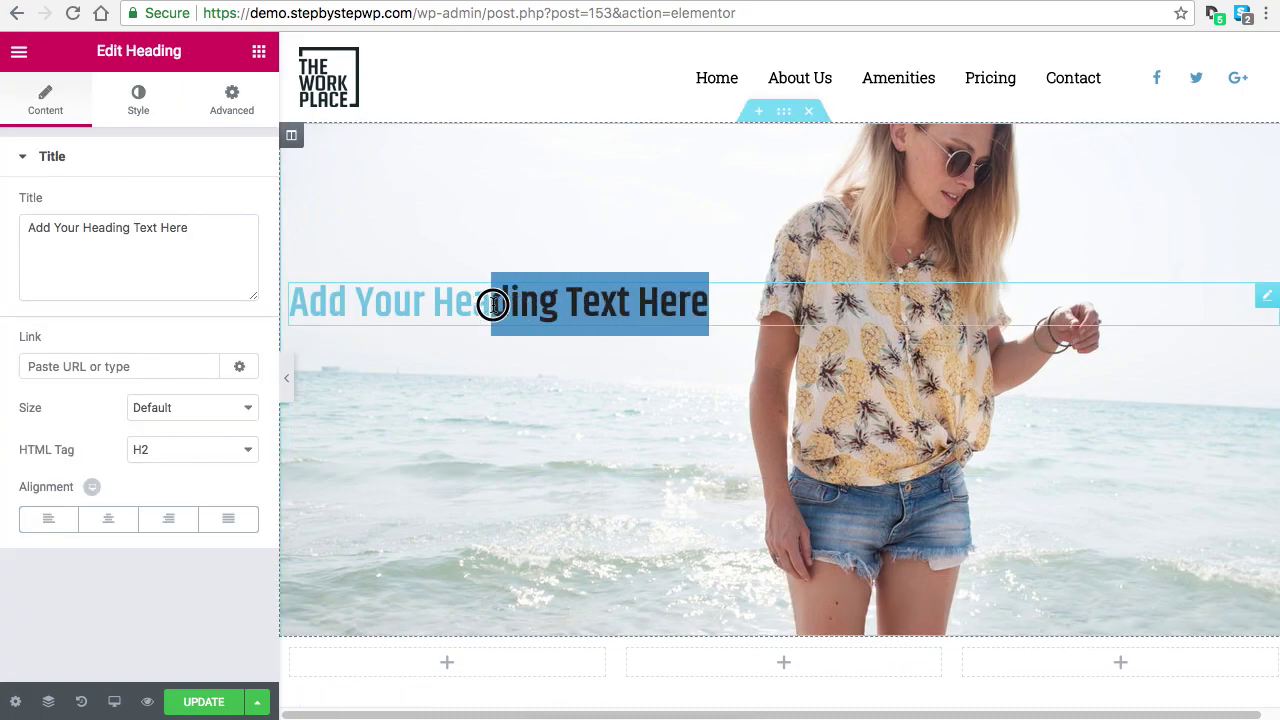
{"action": "left_click_drag", "start_coordinate": [195, 228], "coordinate": [28, 227]}
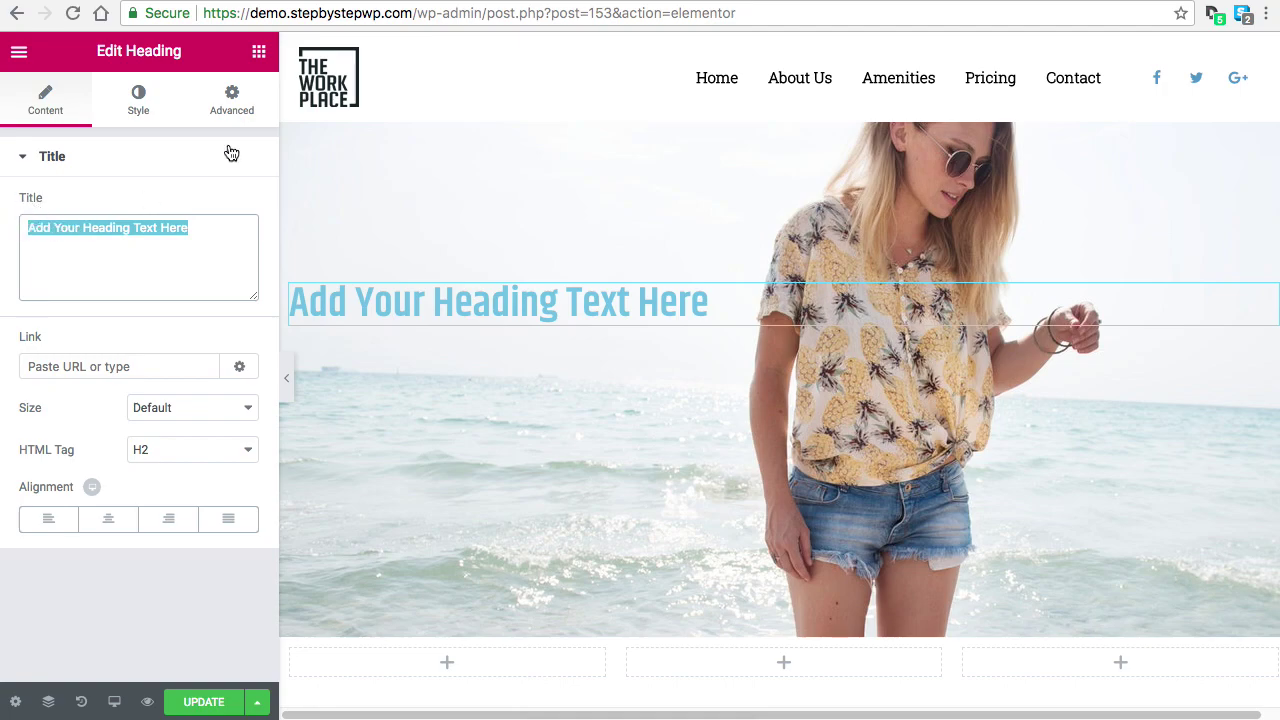
{"action": "type", "text": "BEACH "}
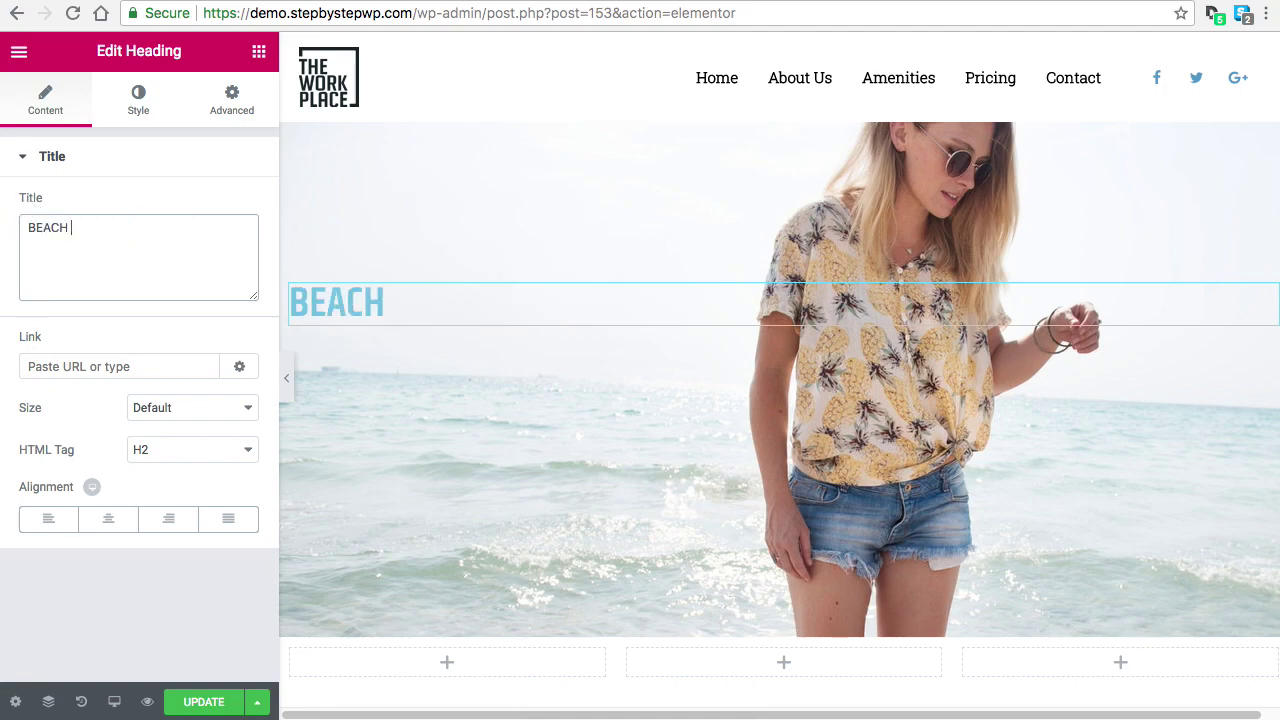
{"action": "type", "text": "RENTA"}
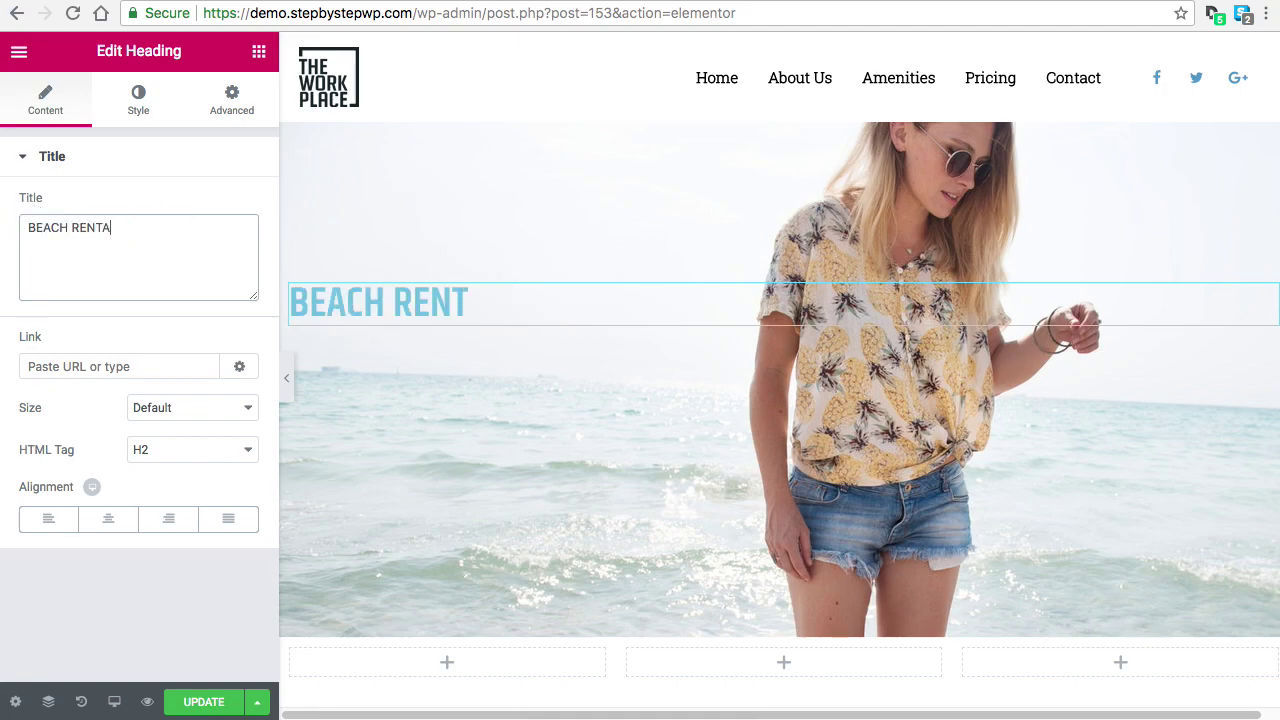
{"action": "type", "text": "LS"}
{"action": "mouse_move", "coordinate": [364, 266]}
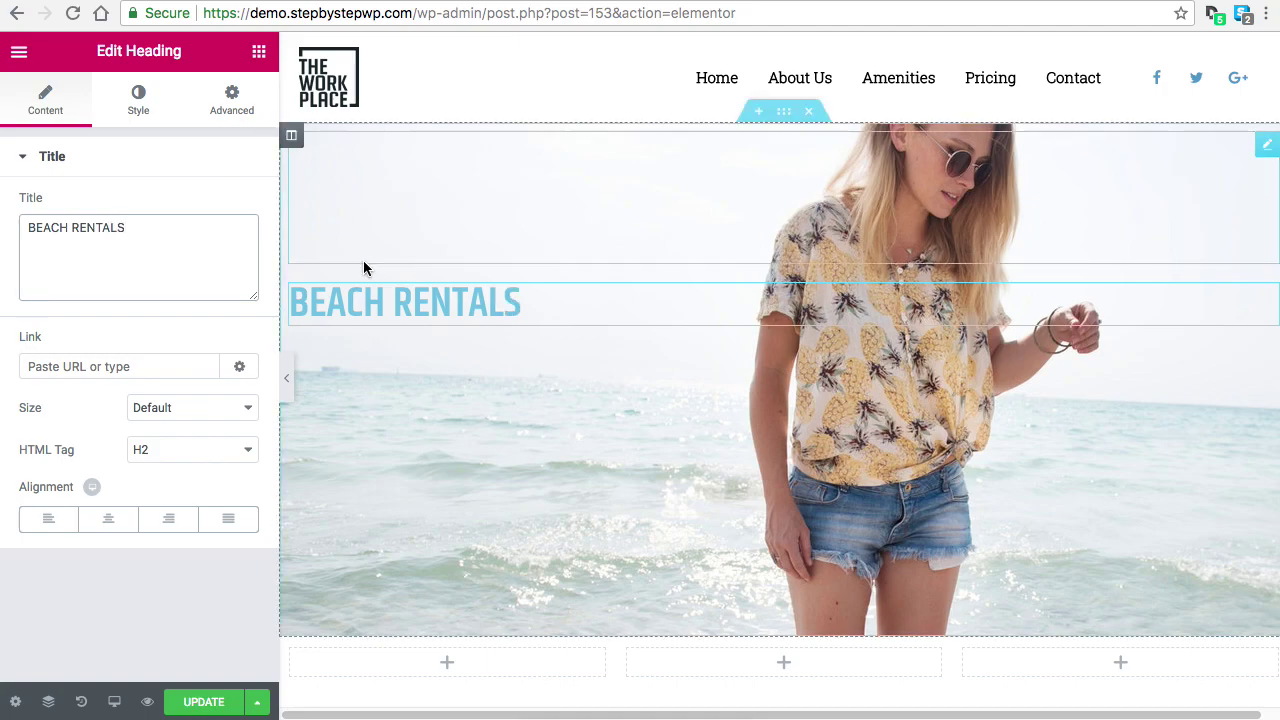
Make the BEACH RENTALS heading text blue
{"action": "left_click", "coordinate": [138, 100]}
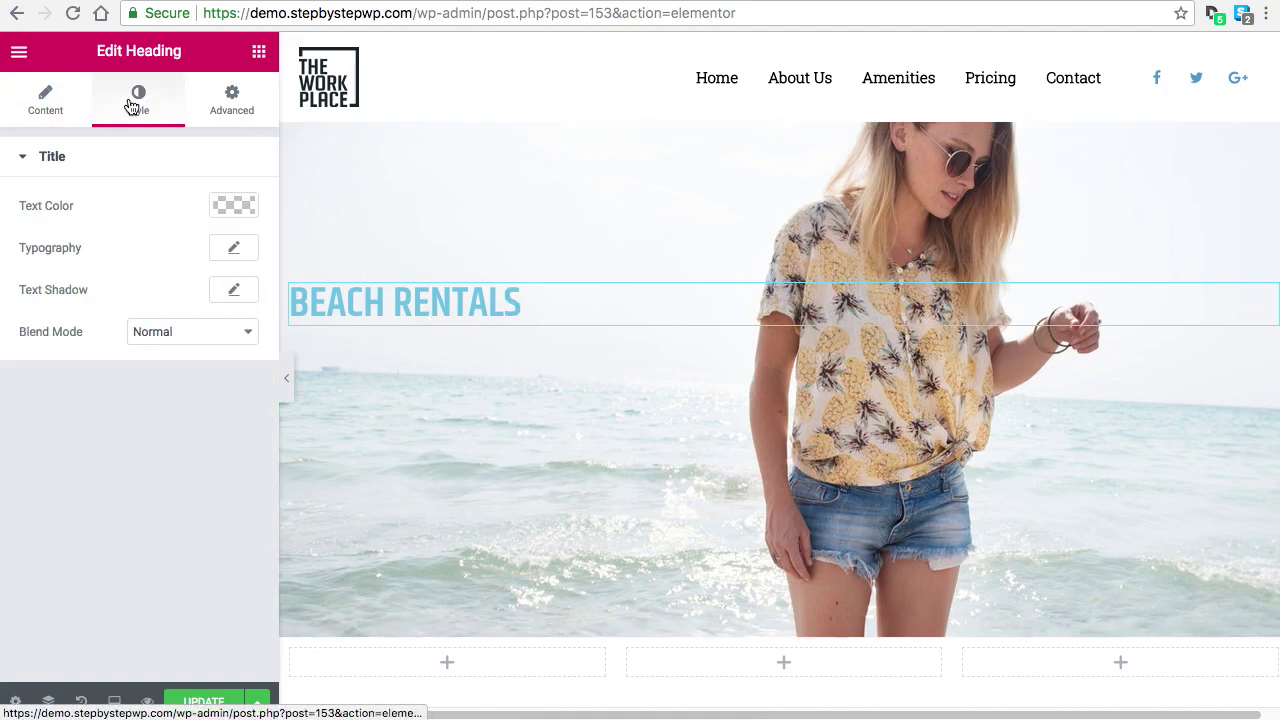
{"action": "left_click", "coordinate": [233, 206]}
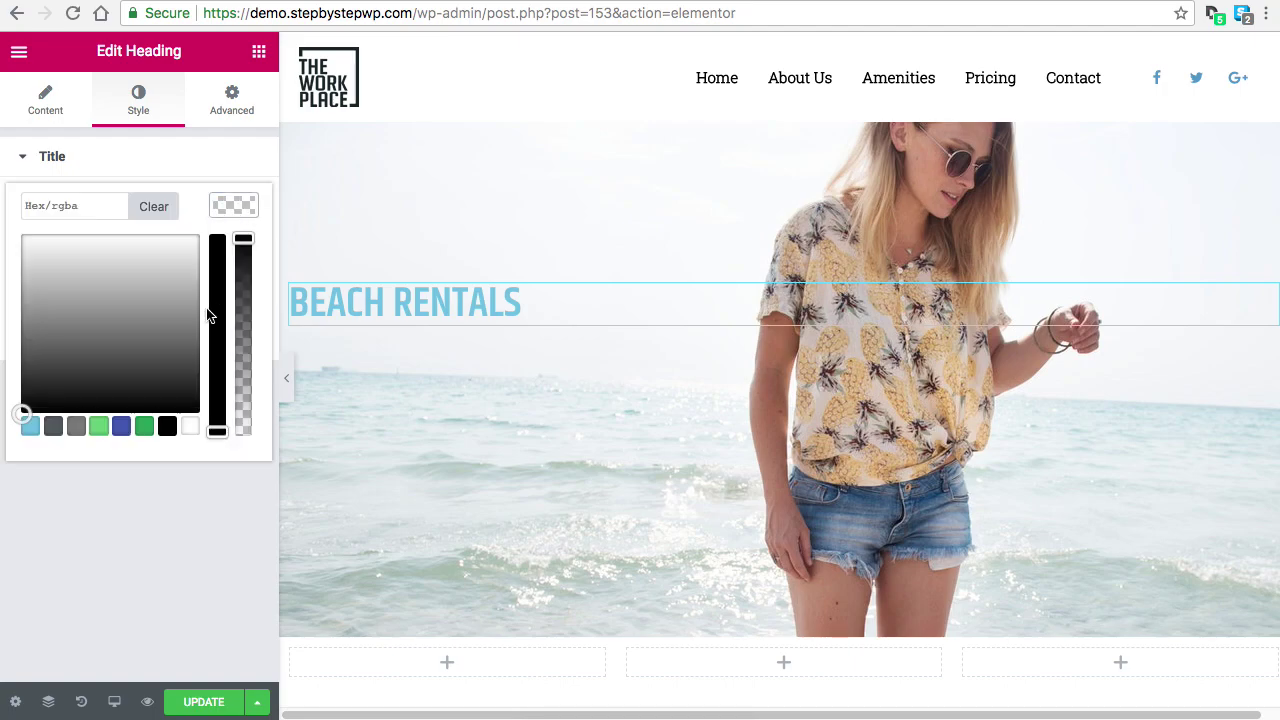
{"action": "left_click", "coordinate": [121, 427]}
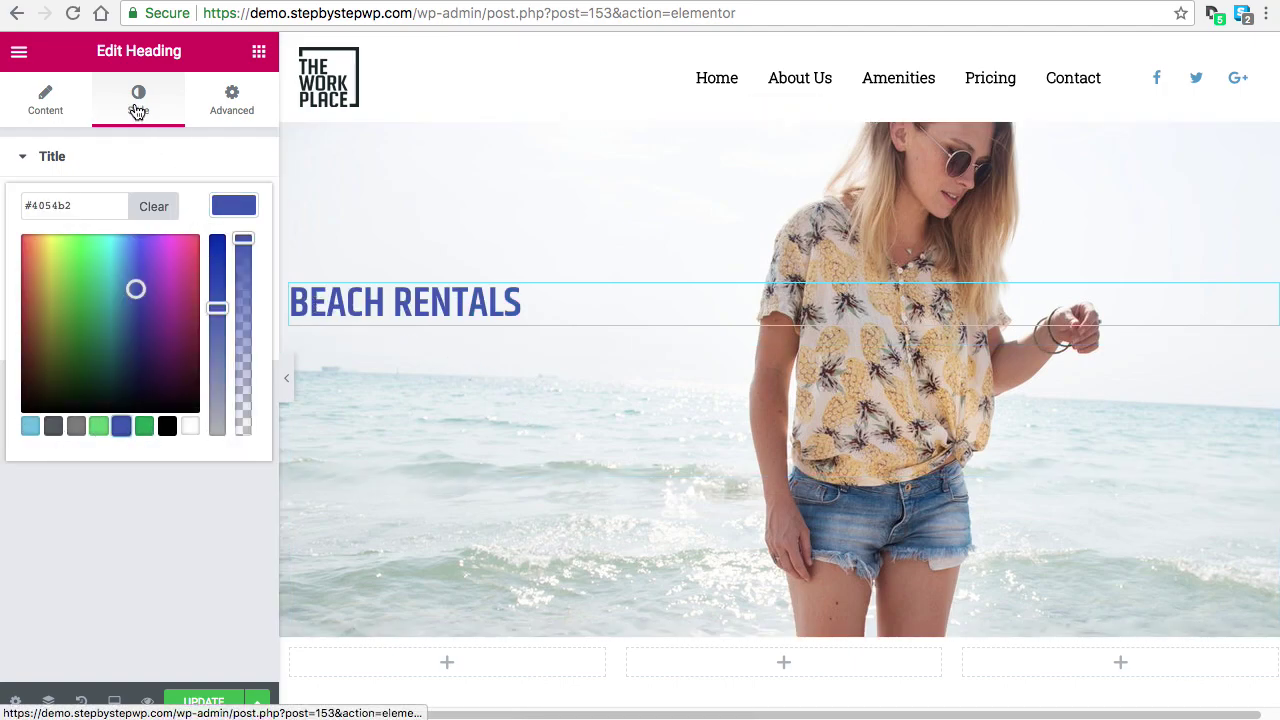
{"action": "left_click", "coordinate": [23, 157]}
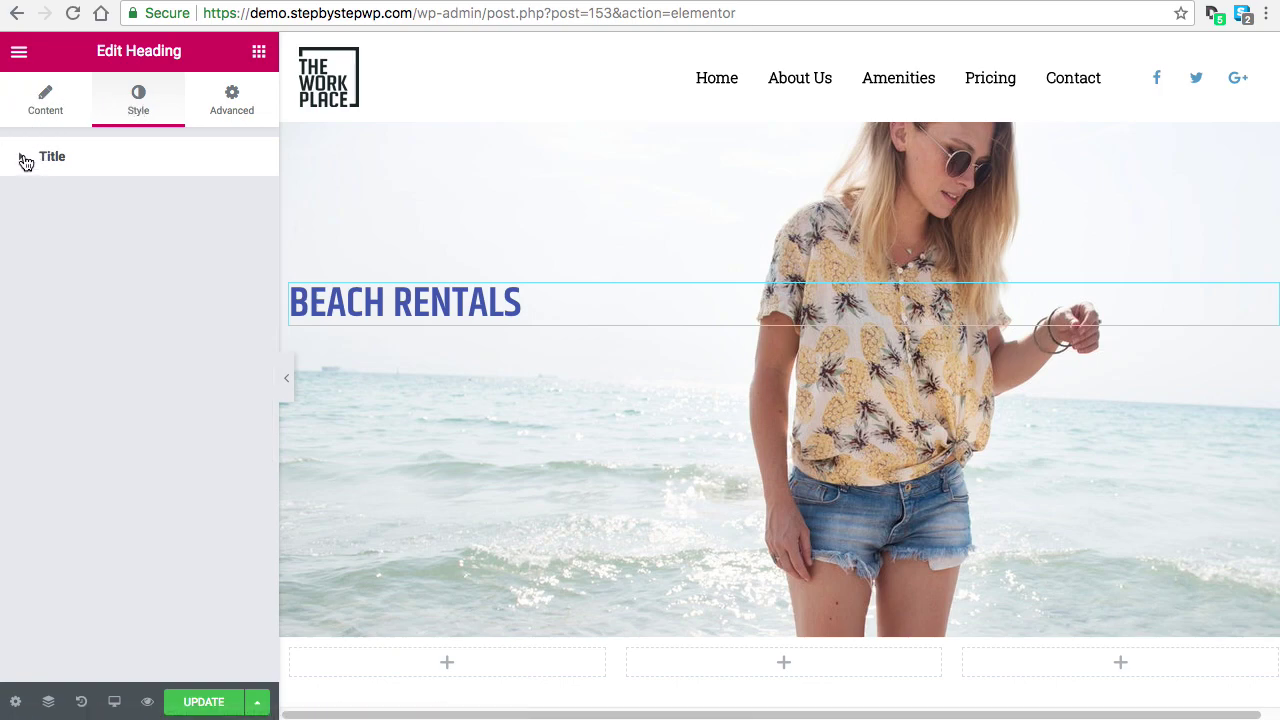
{"action": "left_click", "coordinate": [42, 98]}
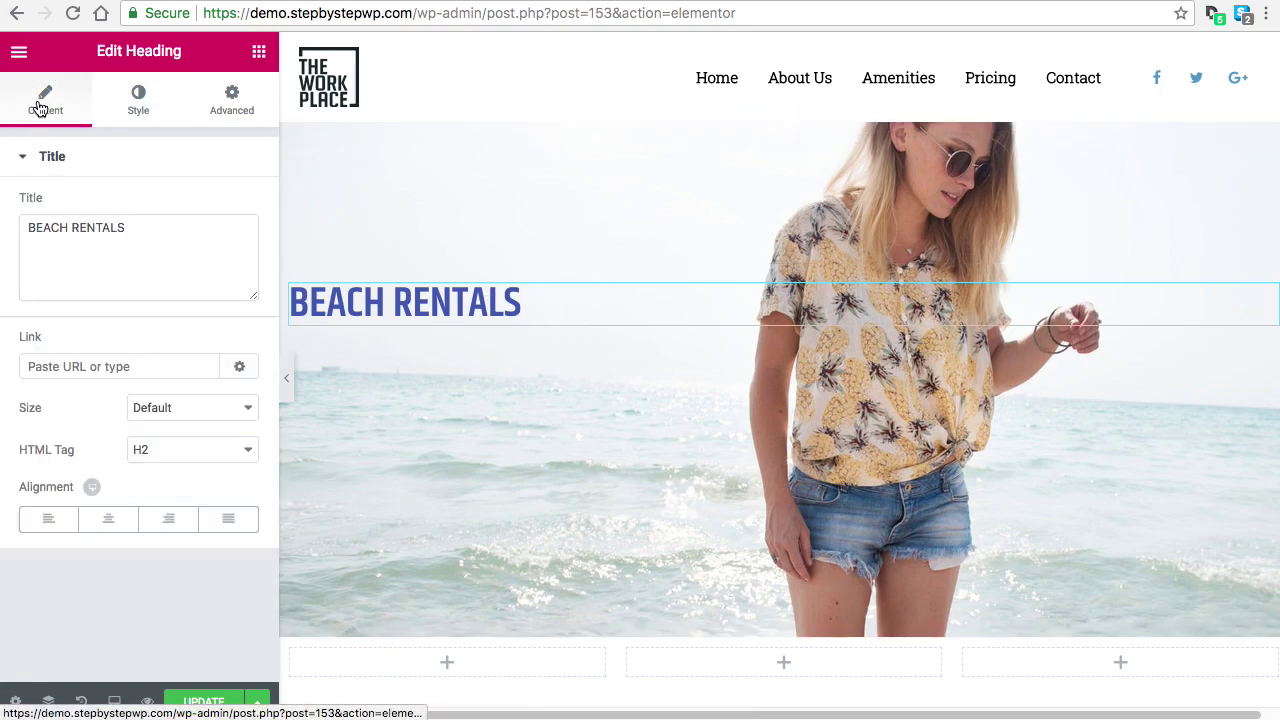
{"action": "left_click", "coordinate": [138, 102]}
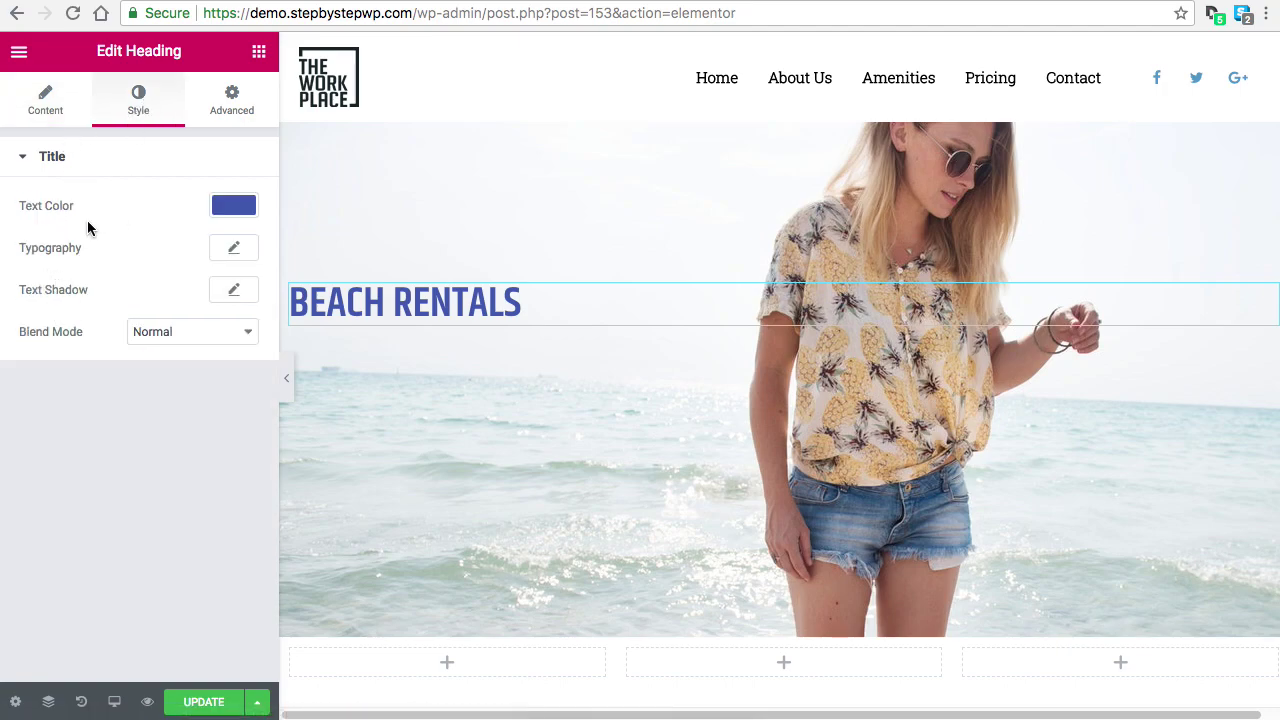
Set the heading typography to the Aladin font at 71 px
{"action": "left_click", "coordinate": [238, 250]}
{"action": "left_click", "coordinate": [186, 297]}
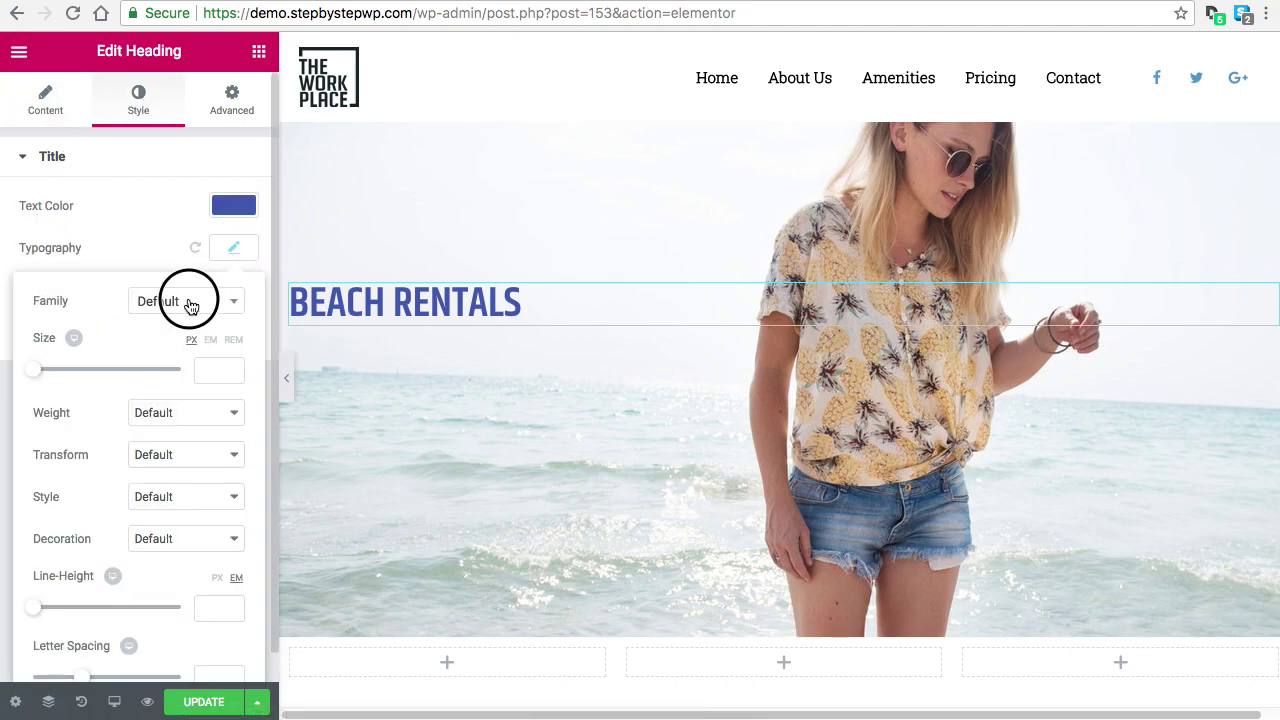
{"action": "type", "text": "pac"}
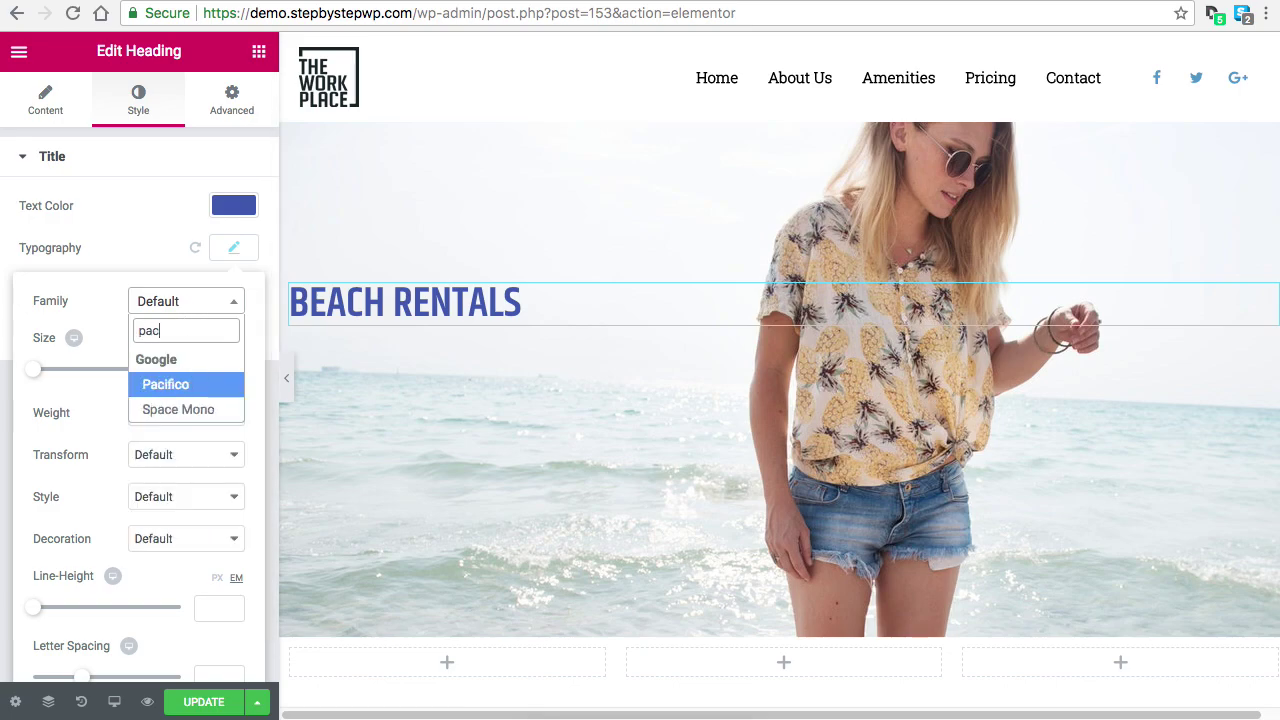
{"action": "left_click", "coordinate": [176, 384]}
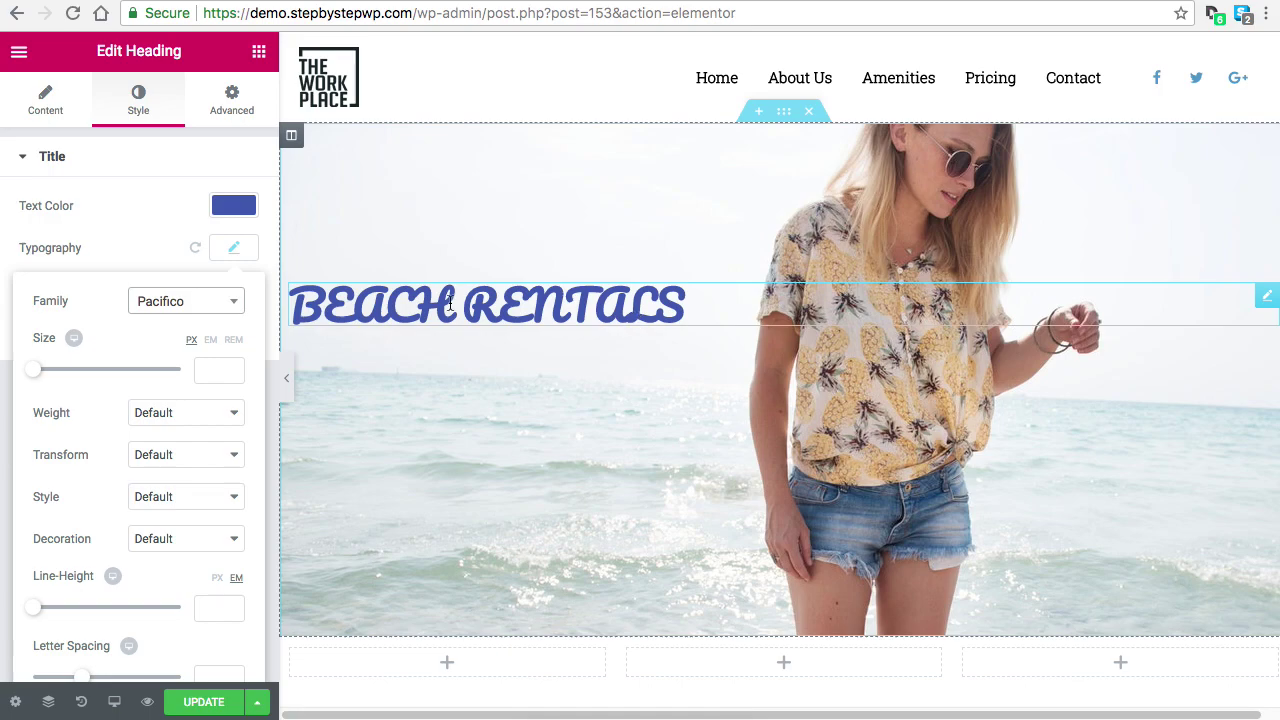
{"action": "left_click", "coordinate": [194, 306]}
{"action": "type", "text": "a"}
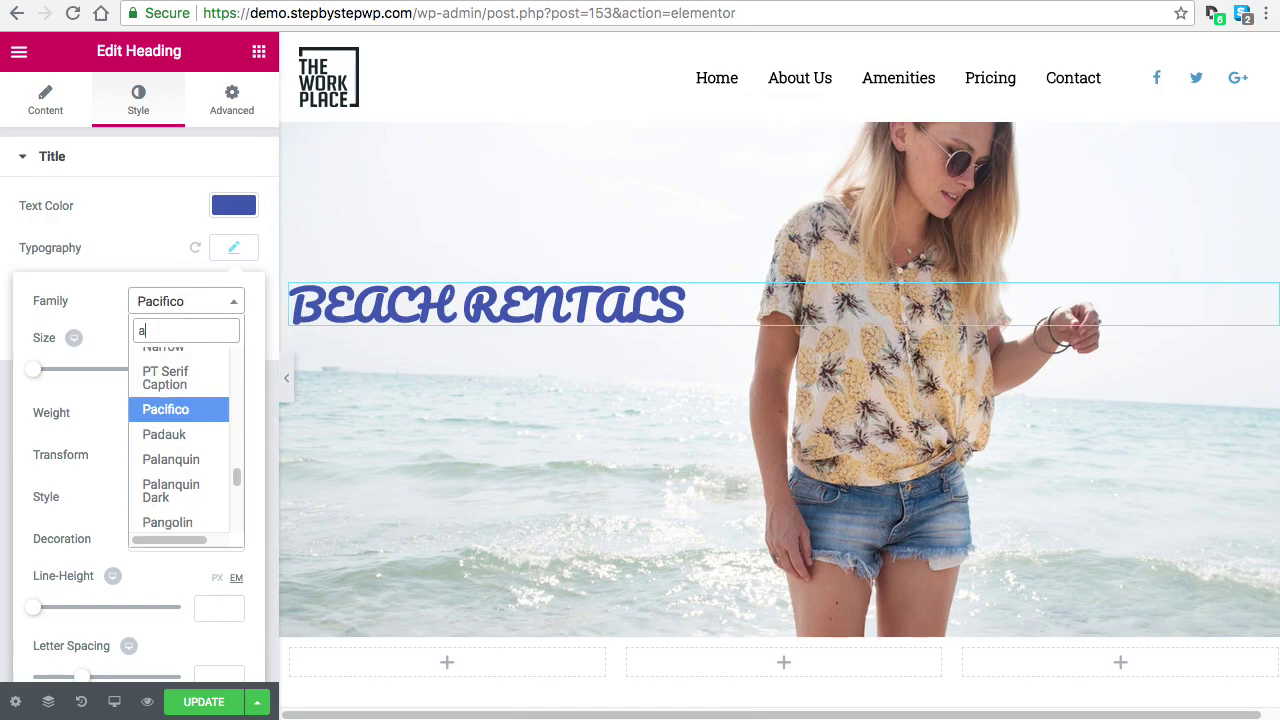
{"action": "type", "text": "lad"}
{"action": "key", "text": "Return"}
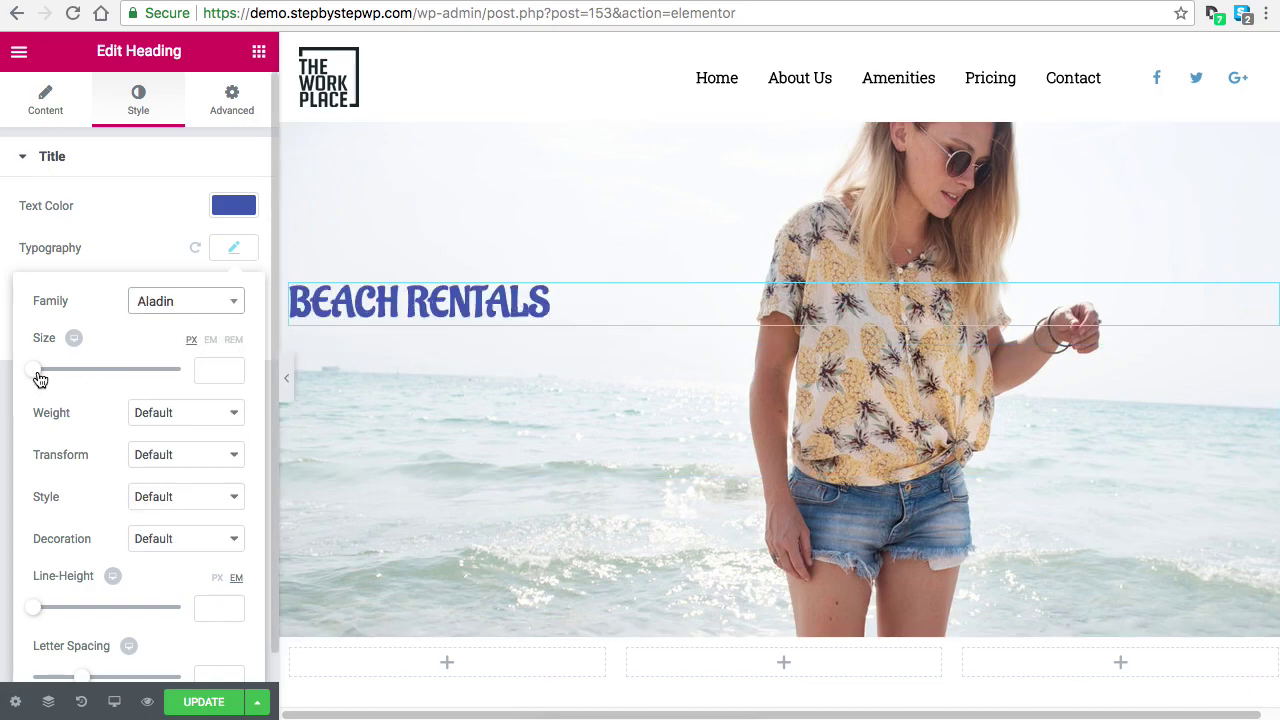
{"action": "left_click_drag", "start_coordinate": [38, 378], "coordinate": [88, 384]}
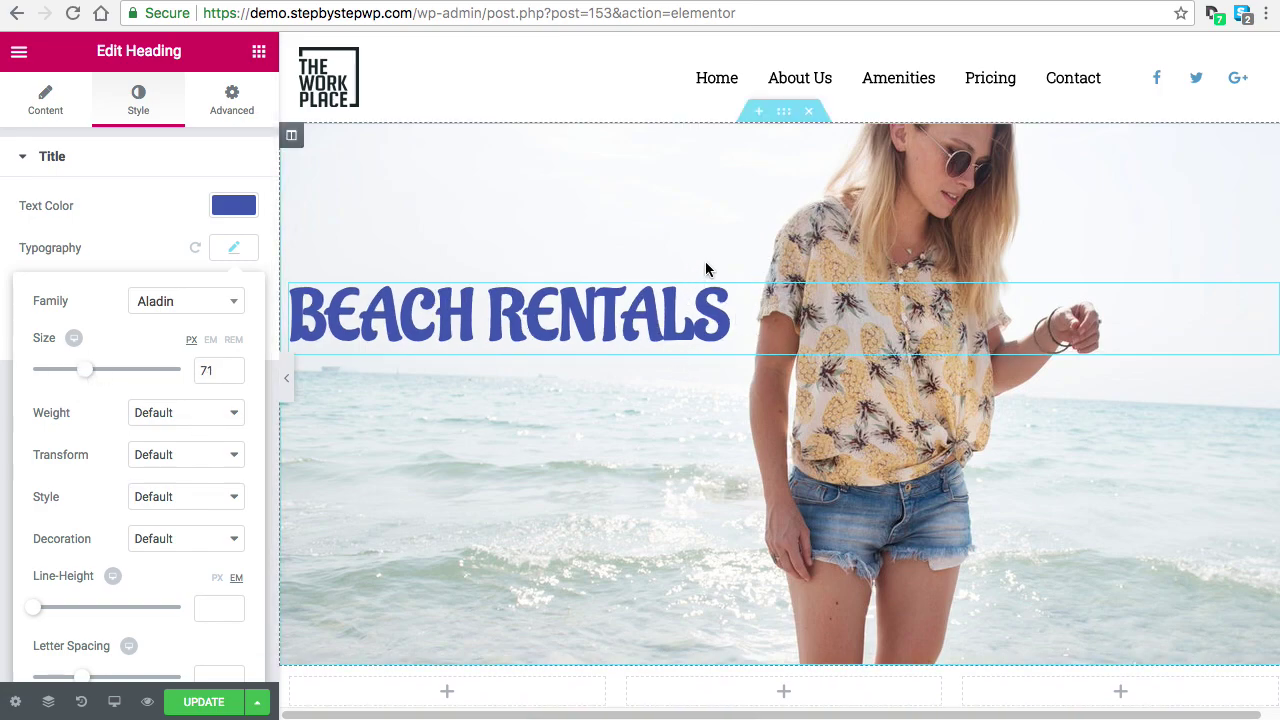
{"action": "scroll", "coordinate": [760, 310], "scroll_direction": "down", "scroll_amount": 2}
{"action": "mouse_move", "coordinate": [627, 489]}
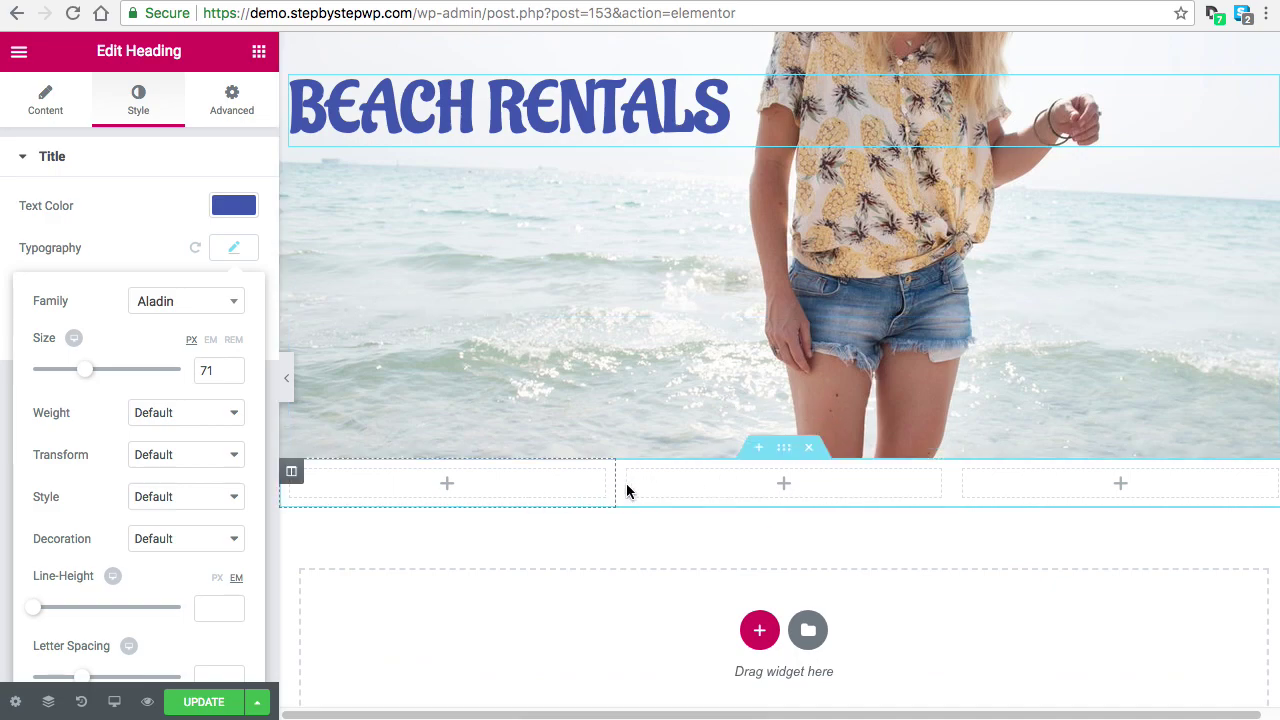
{"action": "scroll", "coordinate": [1163, 497], "scroll_direction": "down", "scroll_amount": 1}
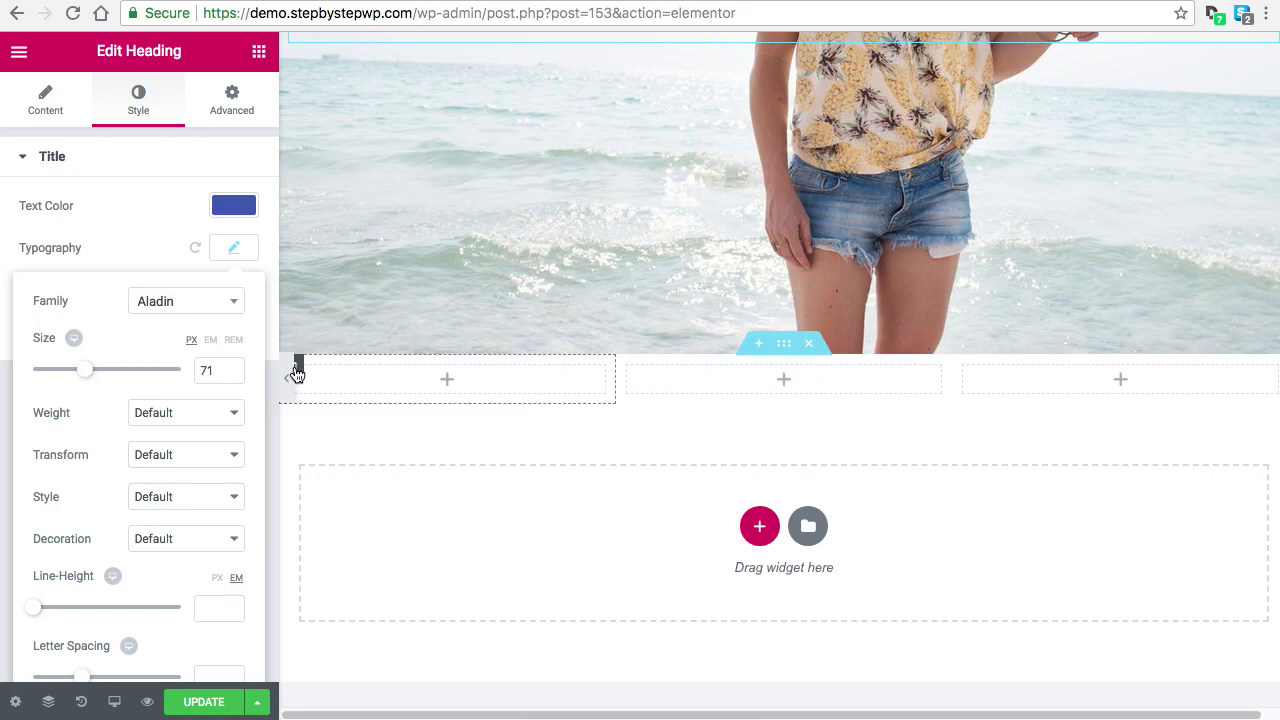
Give the first column a classic background image of the surfboard photo
{"action": "right_click", "coordinate": [297, 369]}
{"action": "left_click", "coordinate": [344, 388]}
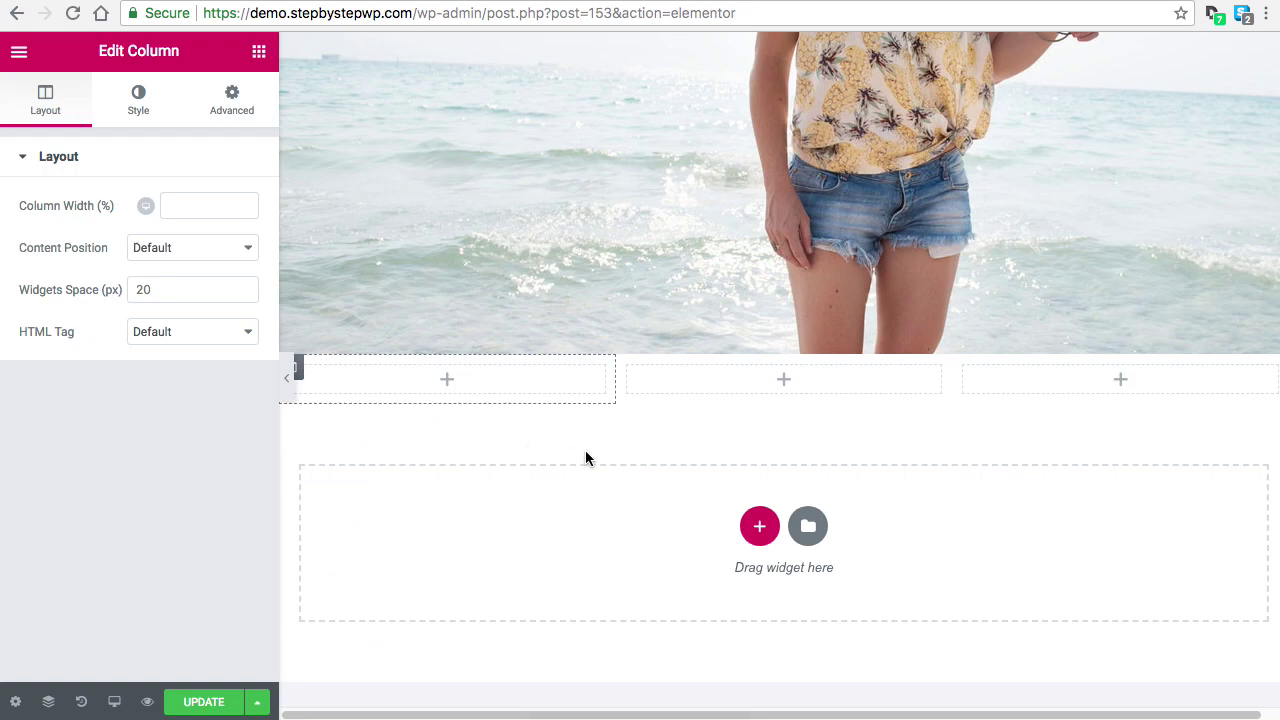
{"action": "left_click", "coordinate": [140, 108]}
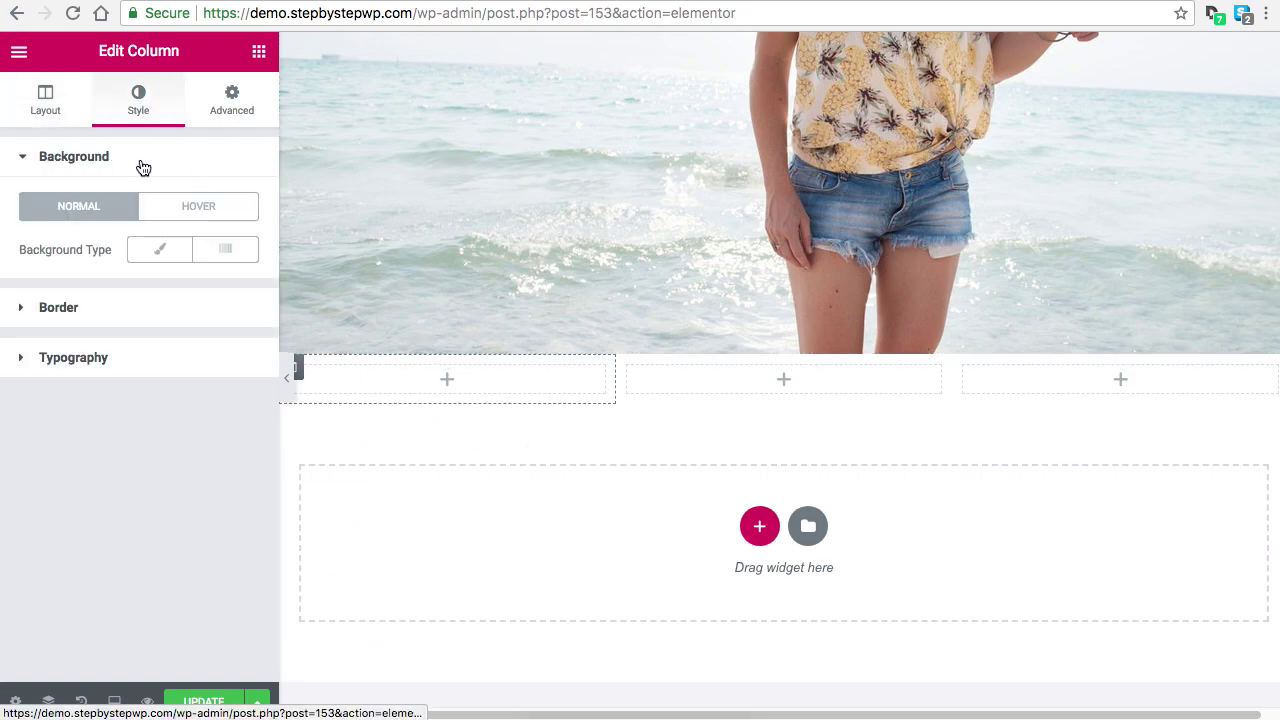
{"action": "left_click", "coordinate": [158, 255]}
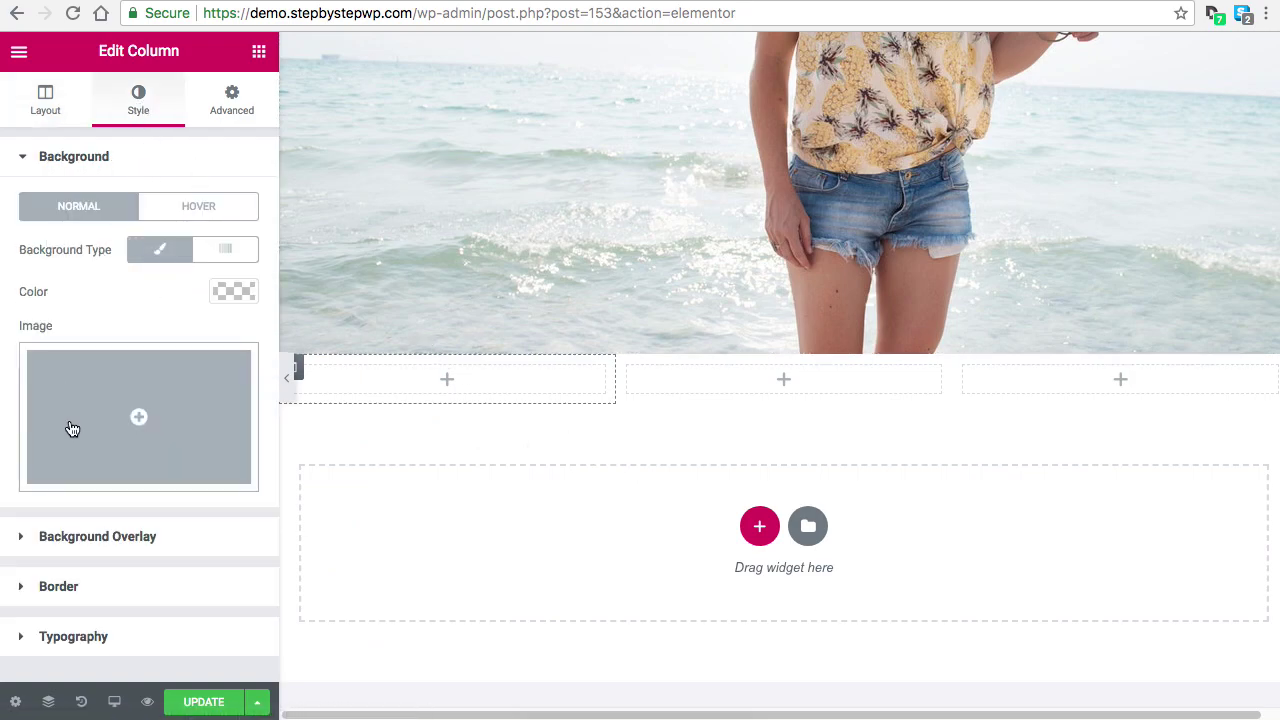
{"action": "left_click", "coordinate": [133, 418]}
{"action": "left_click", "coordinate": [398, 268]}
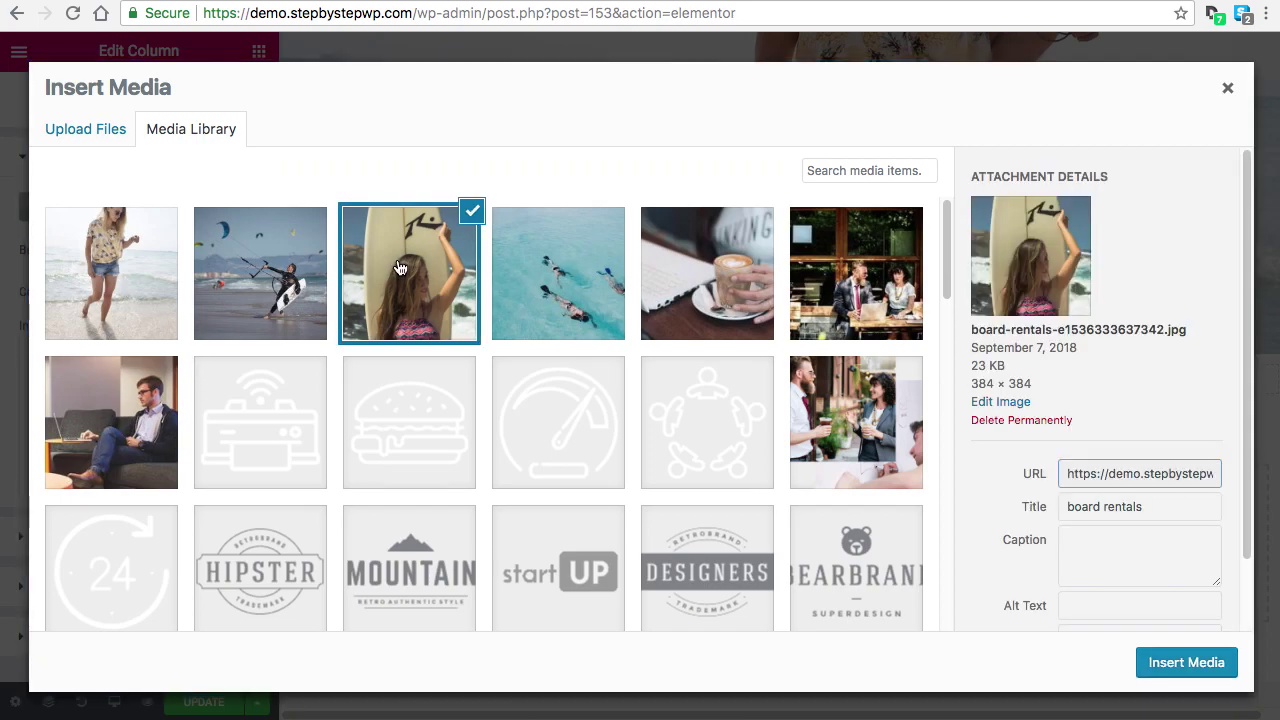
{"action": "left_click", "coordinate": [1214, 663]}
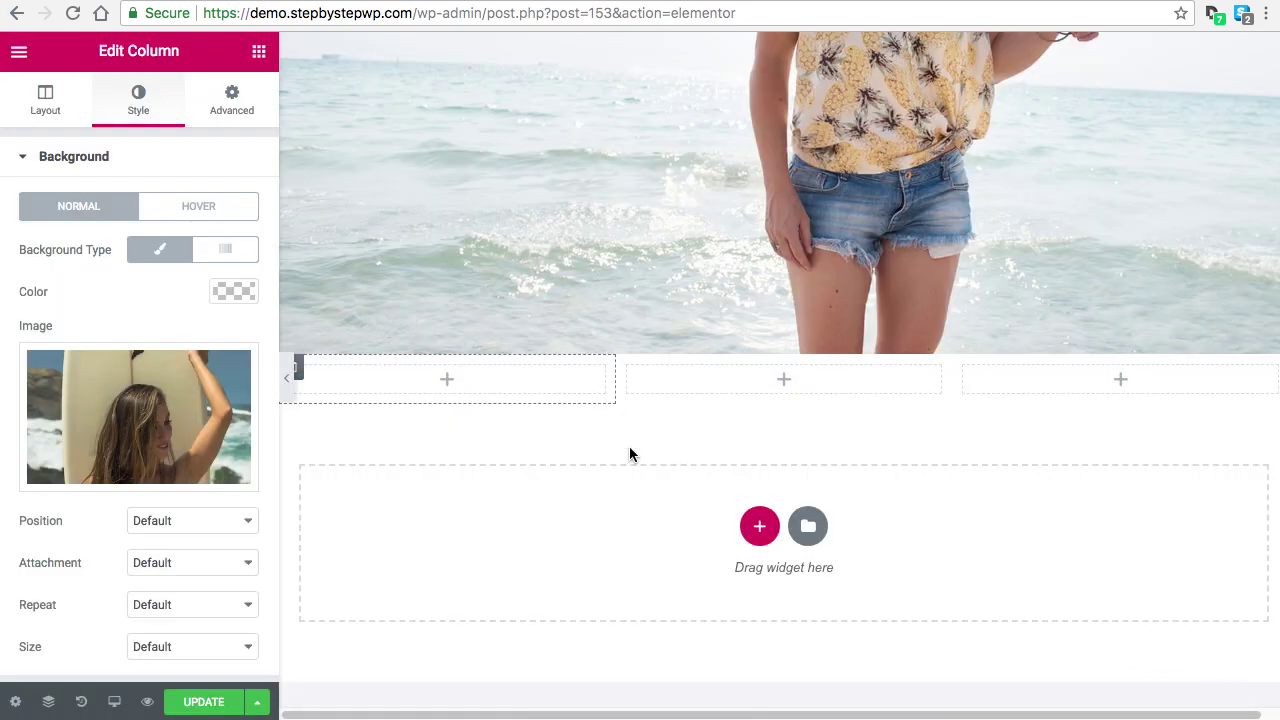
{"action": "mouse_move", "coordinate": [449, 385]}
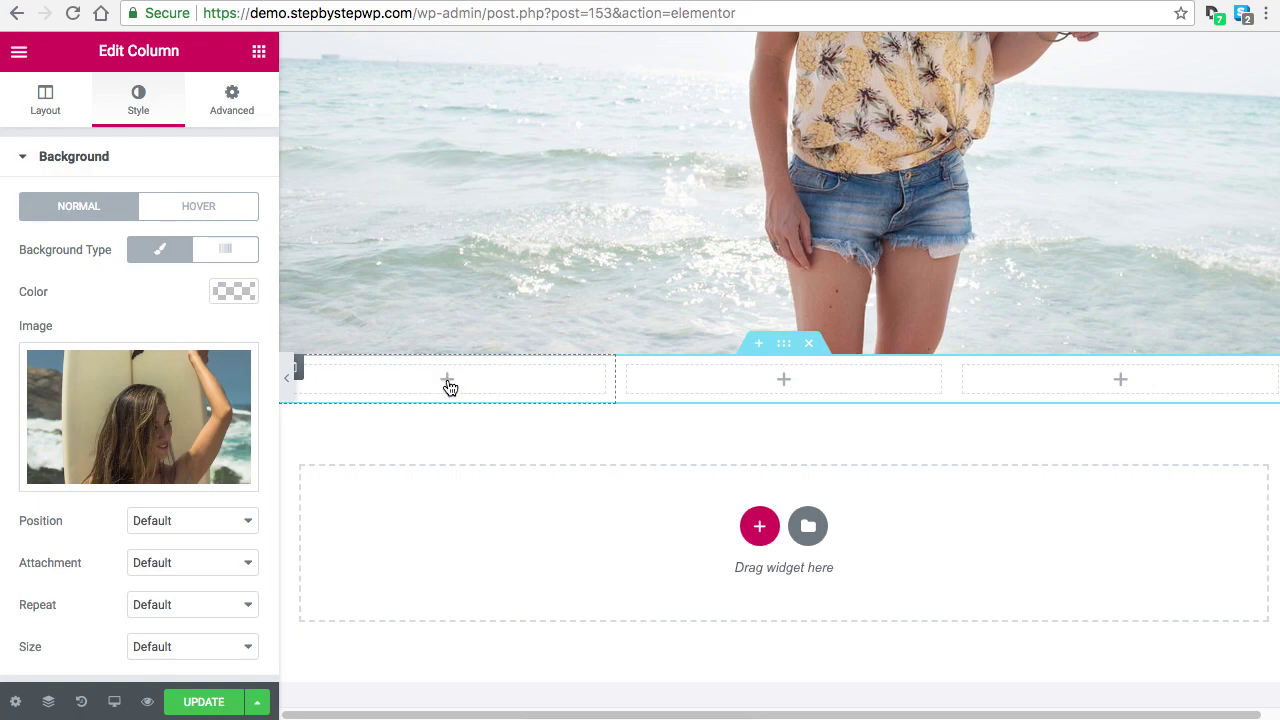
Add a heading in the first column titled 'Surf Boards'
{"action": "left_click", "coordinate": [259, 51]}
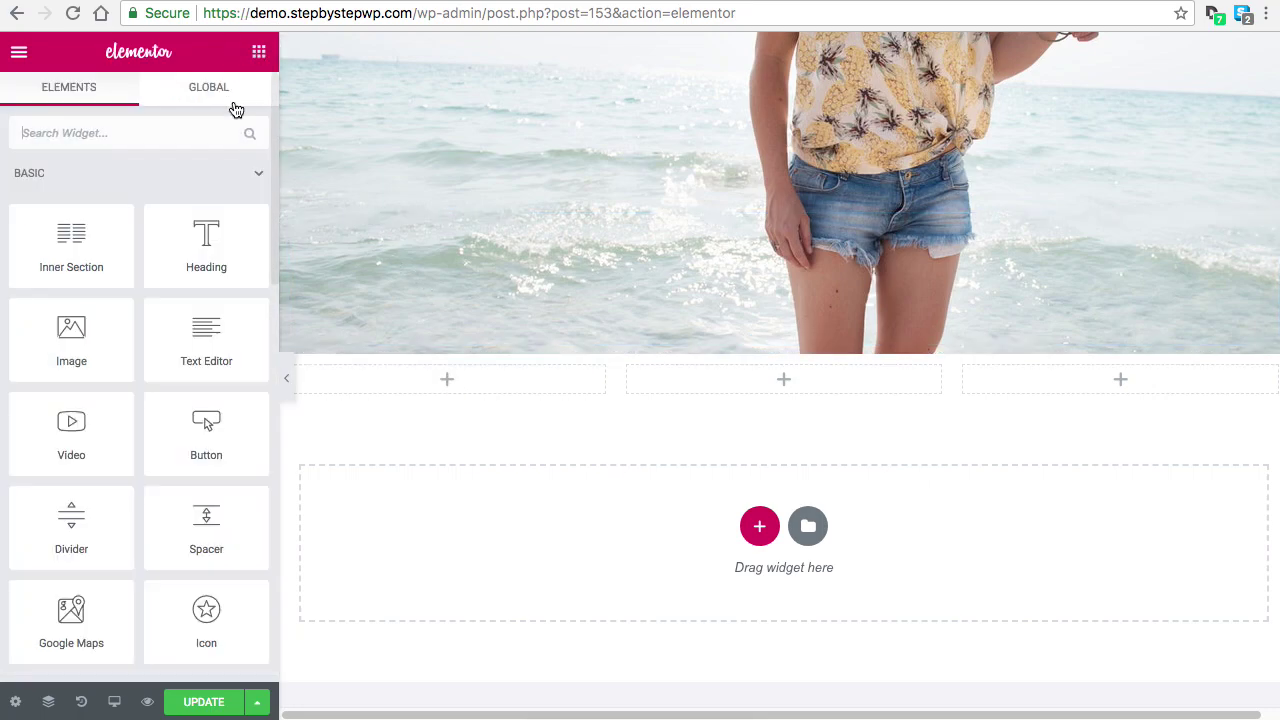
{"action": "left_click_drag", "start_coordinate": [201, 257], "coordinate": [414, 384]}
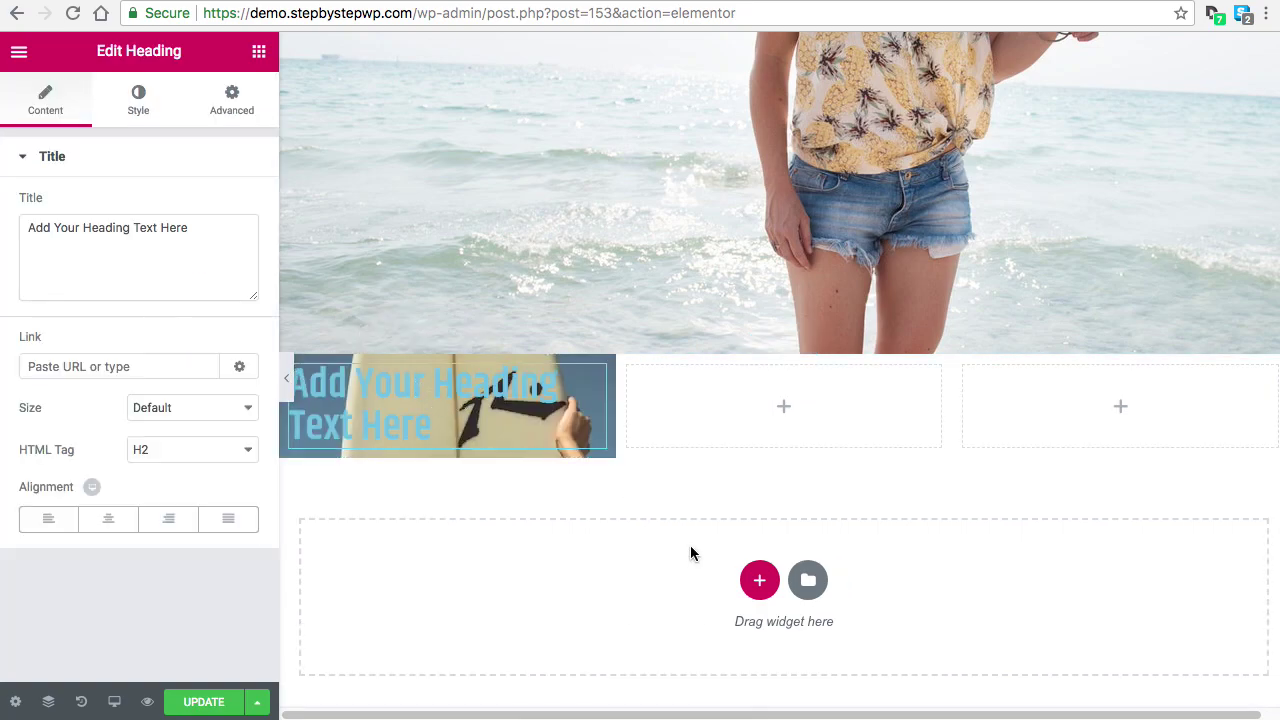
{"action": "mouse_move", "coordinate": [448, 405]}
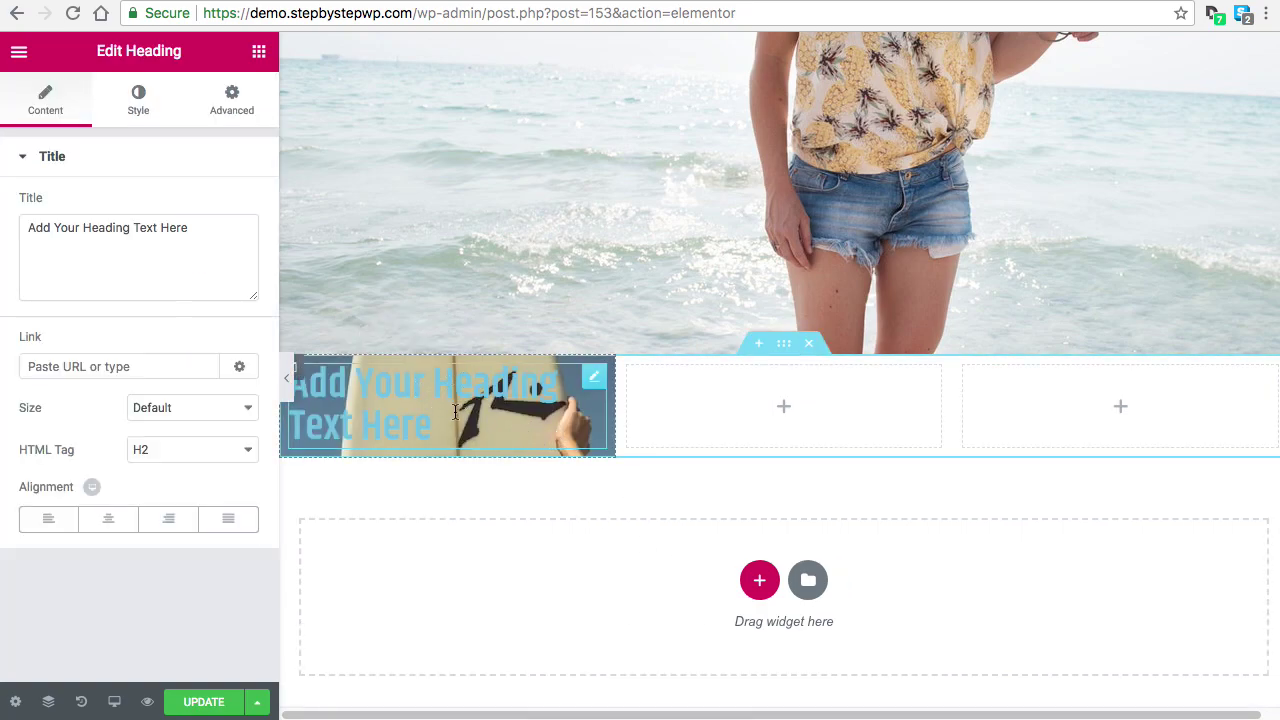
{"action": "left_click_drag", "start_coordinate": [190, 228], "coordinate": [40, 218]}
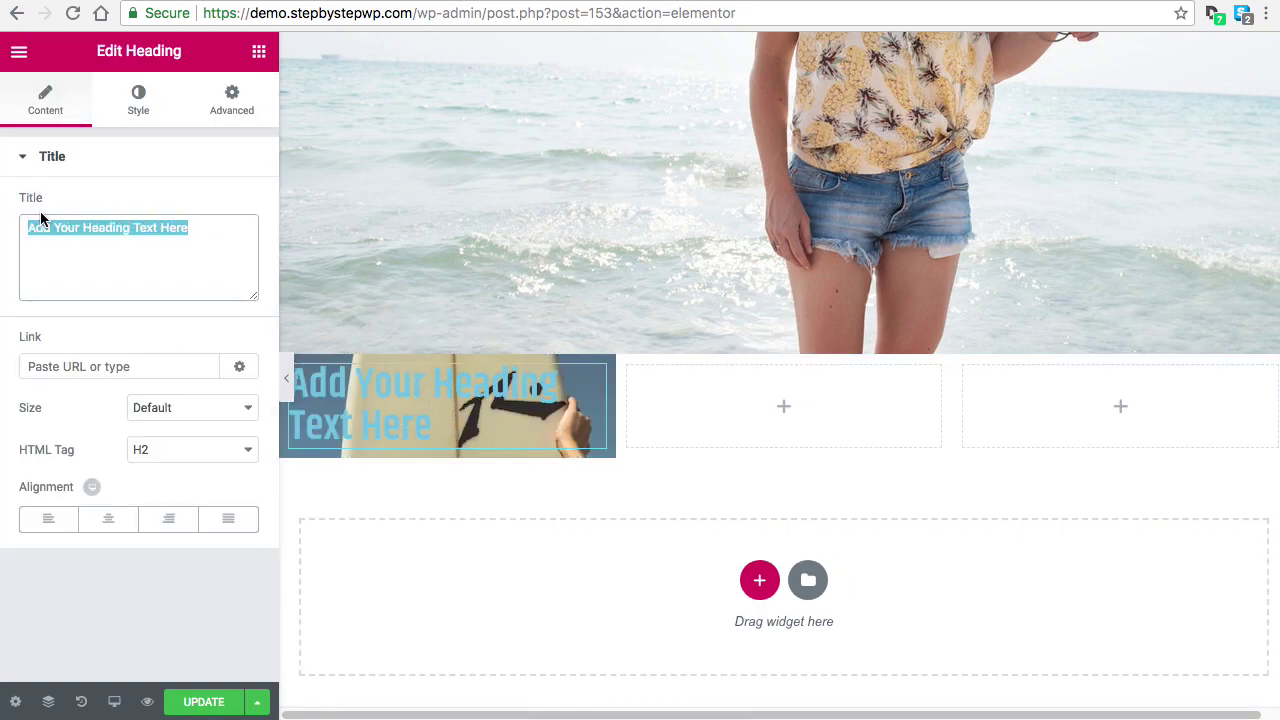
{"action": "type", "text": "Surf Boards"}
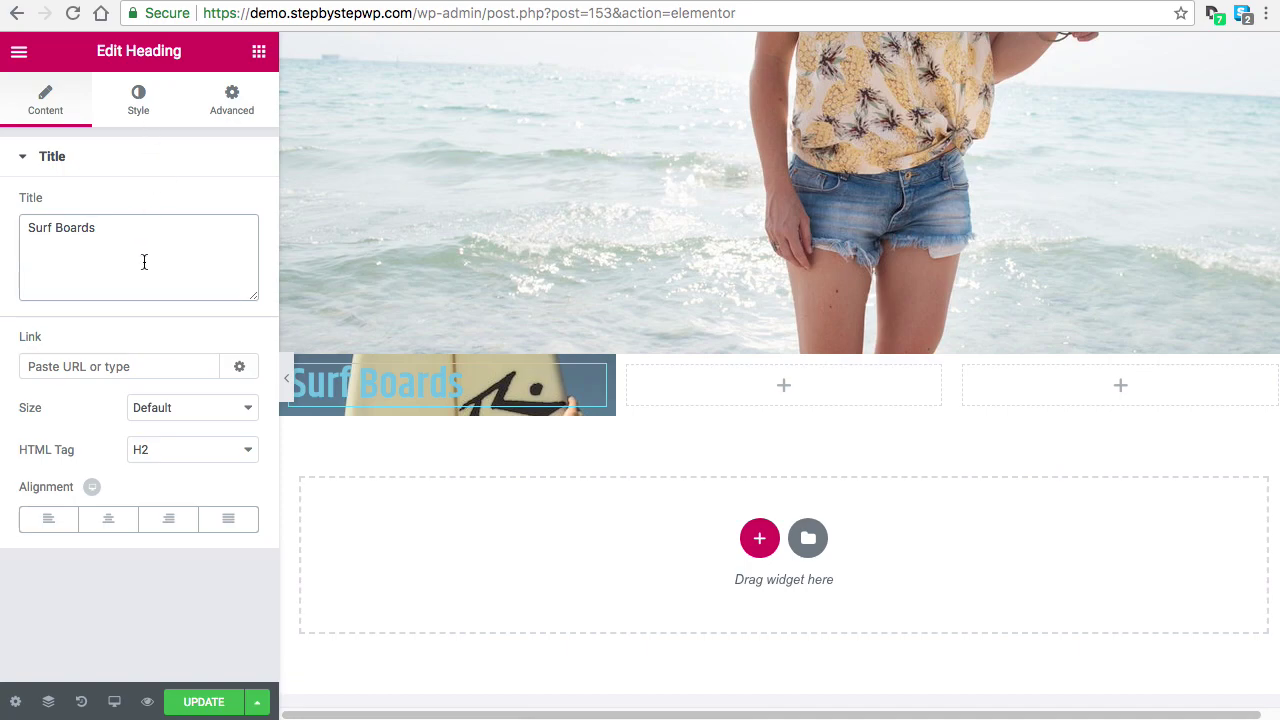
Style the Surf Boards heading white in the Aladin font
{"action": "left_click", "coordinate": [138, 95]}
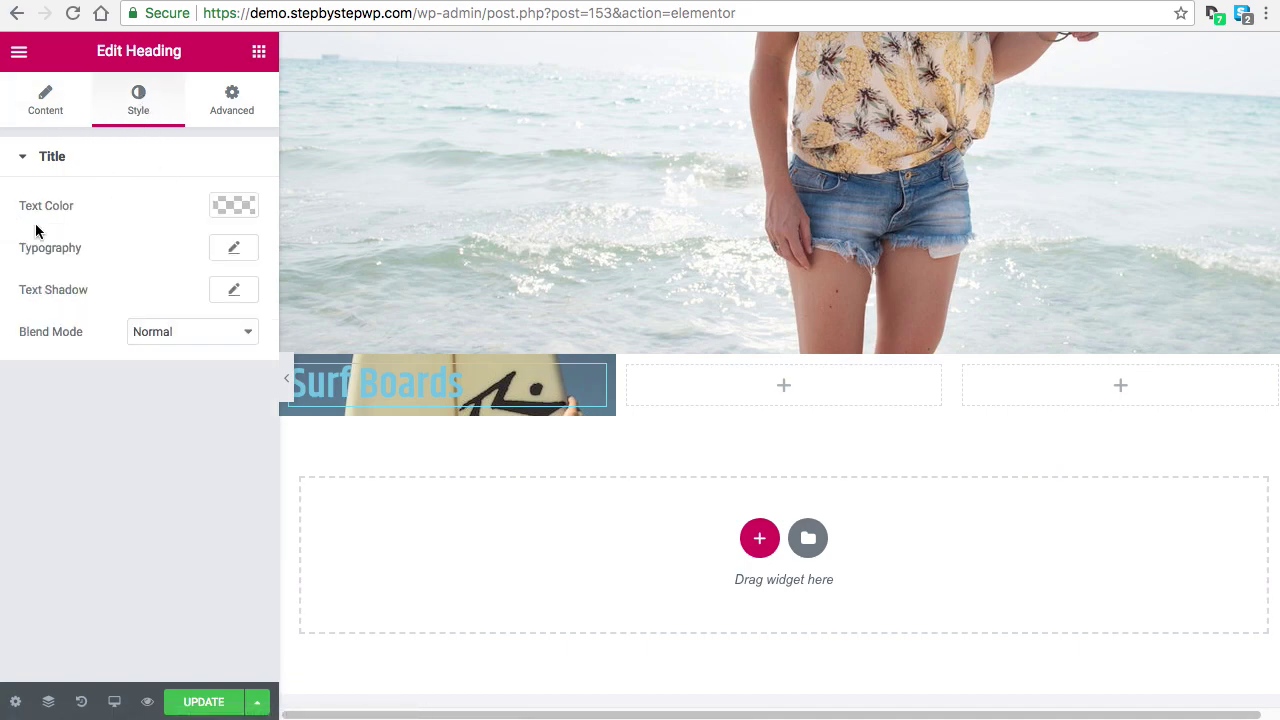
{"action": "left_click", "coordinate": [232, 207]}
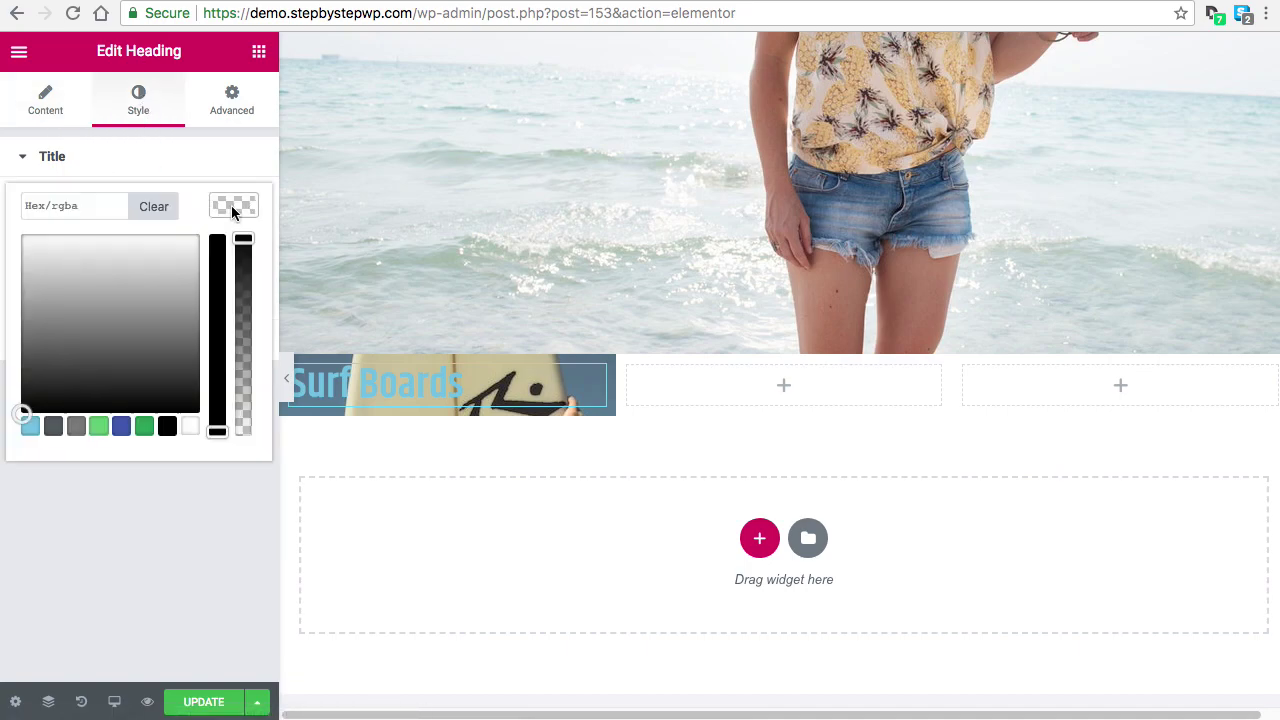
{"action": "left_click", "coordinate": [190, 426]}
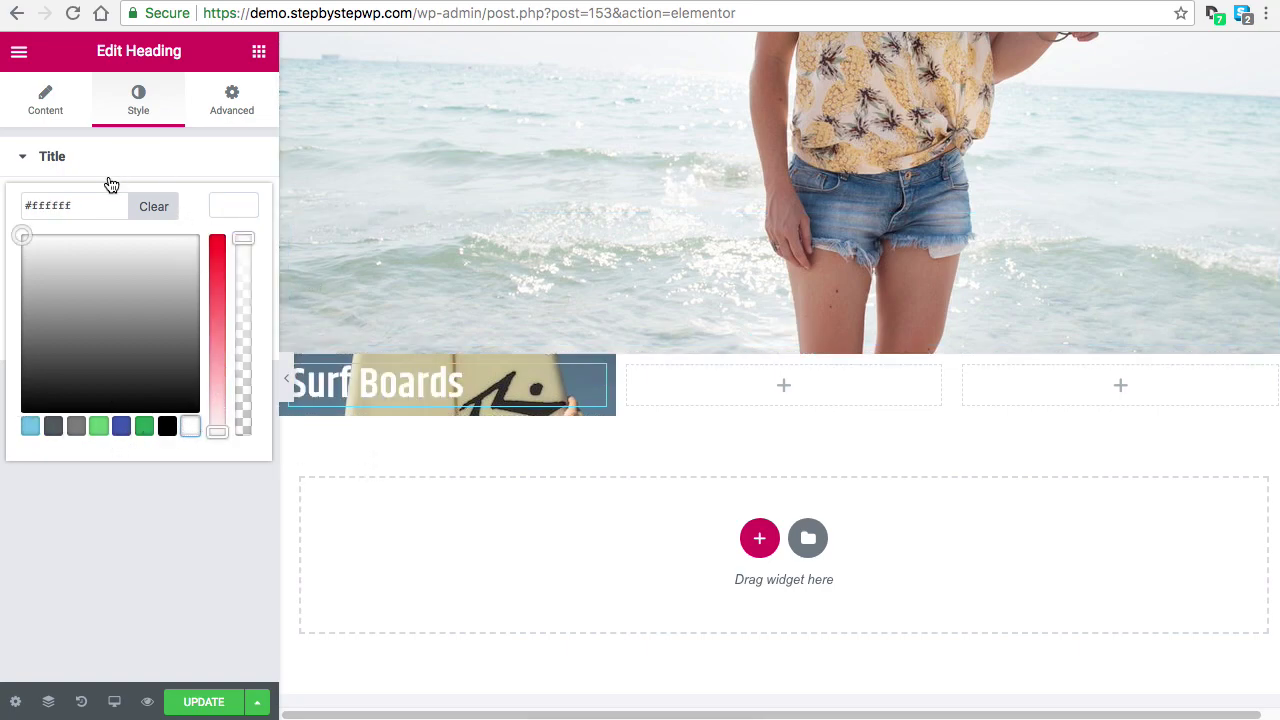
{"action": "left_click", "coordinate": [140, 105]}
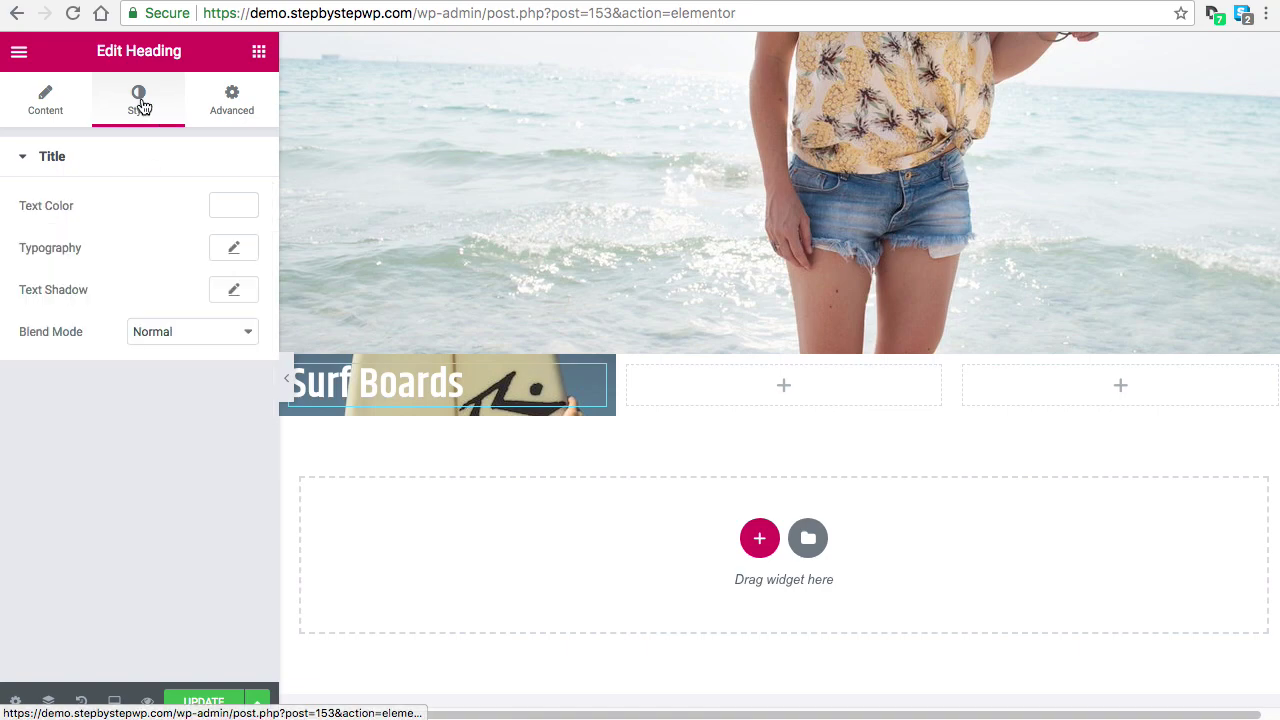
{"action": "left_click", "coordinate": [231, 250]}
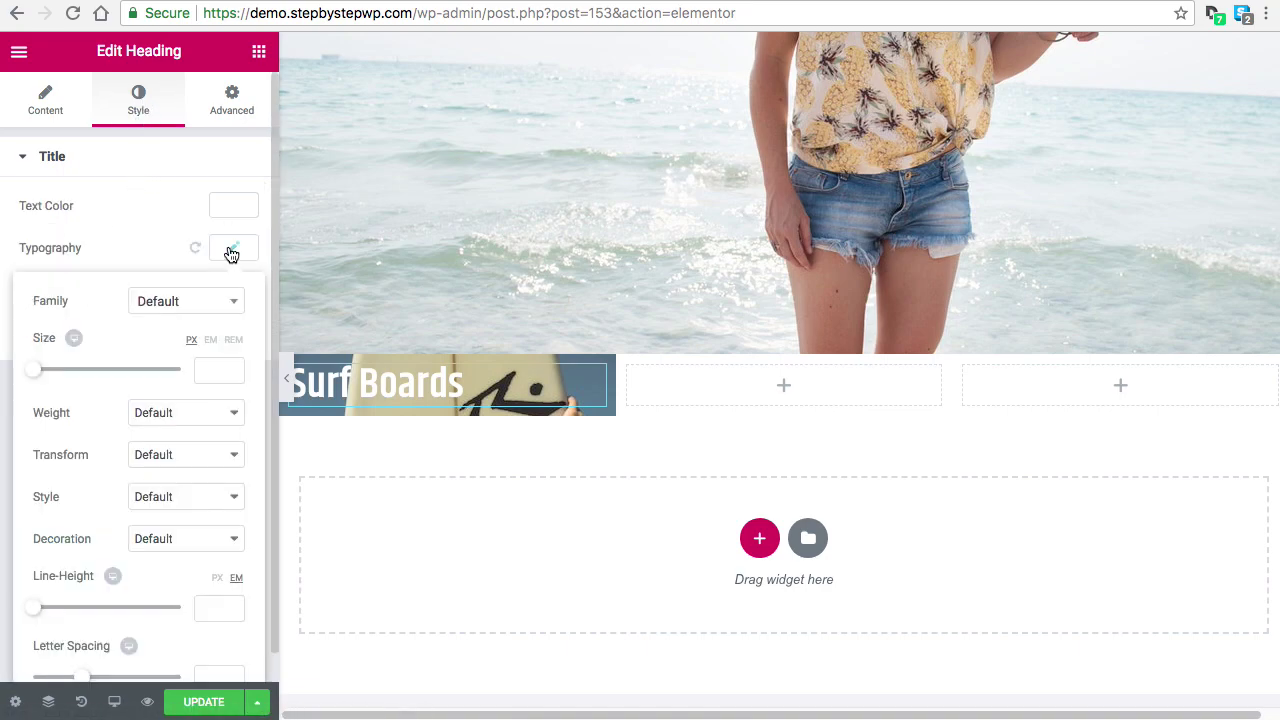
{"action": "left_click", "coordinate": [187, 304]}
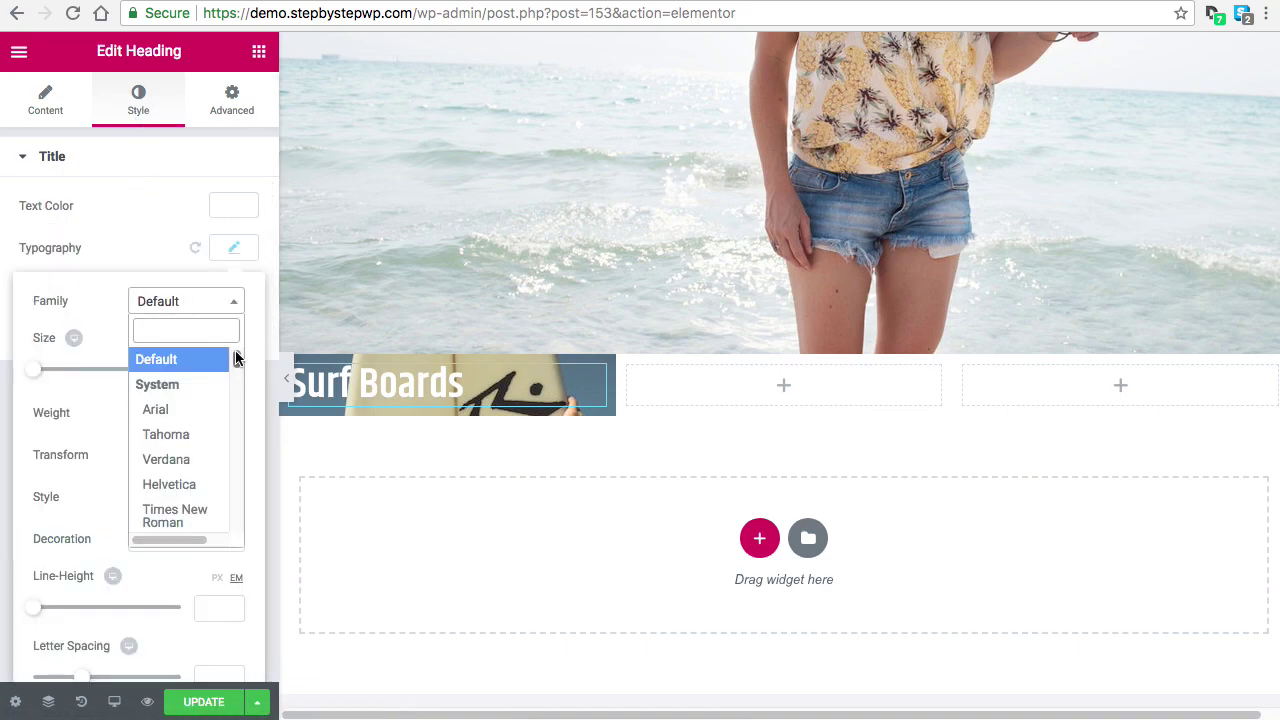
{"action": "type", "text": "ala"}
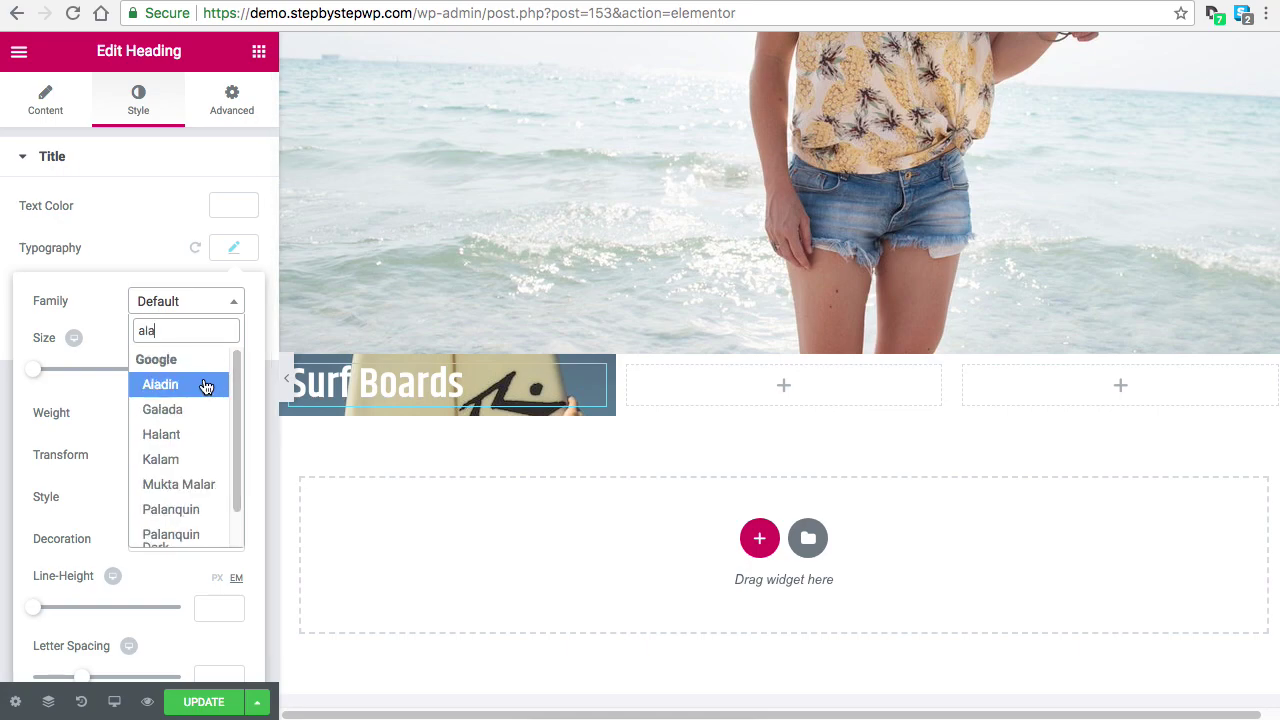
{"action": "left_click", "coordinate": [209, 384]}
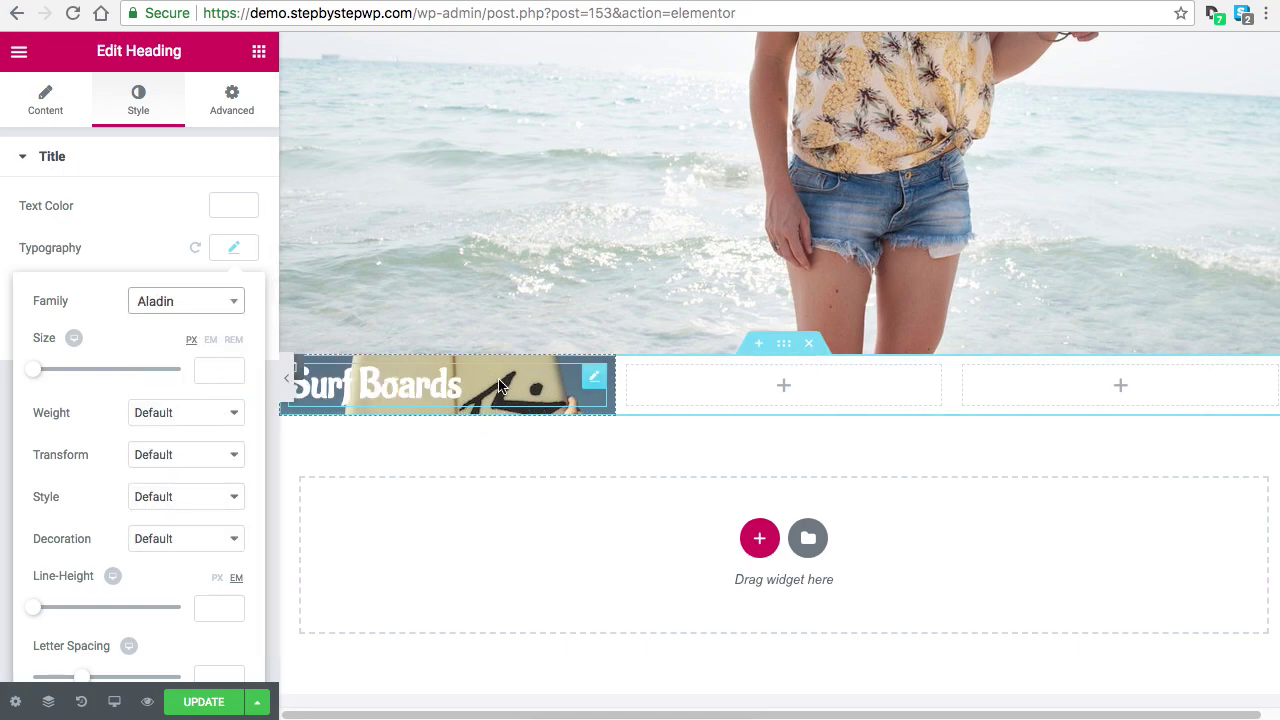
{"action": "left_click", "coordinate": [259, 51]}
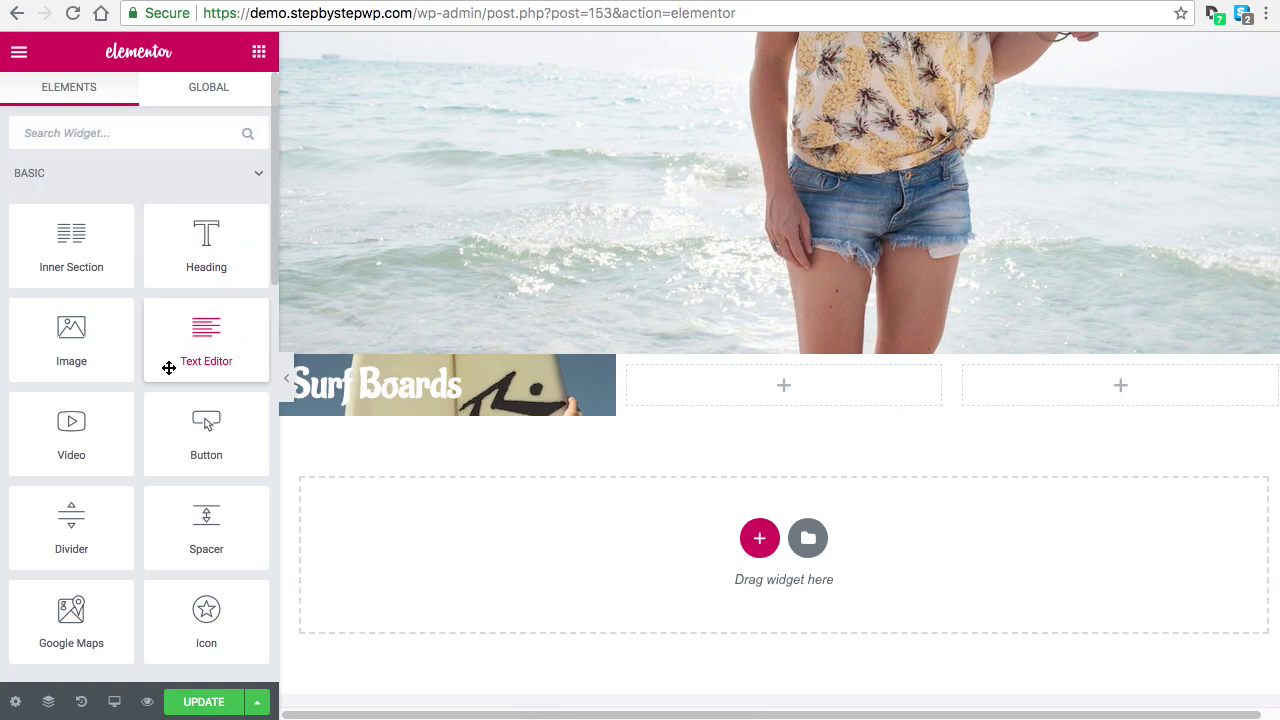
Add a 187-tall spacer to the Surf Boards column and move the heading below it
{"action": "left_click_drag", "start_coordinate": [163, 506], "coordinate": [430, 412]}
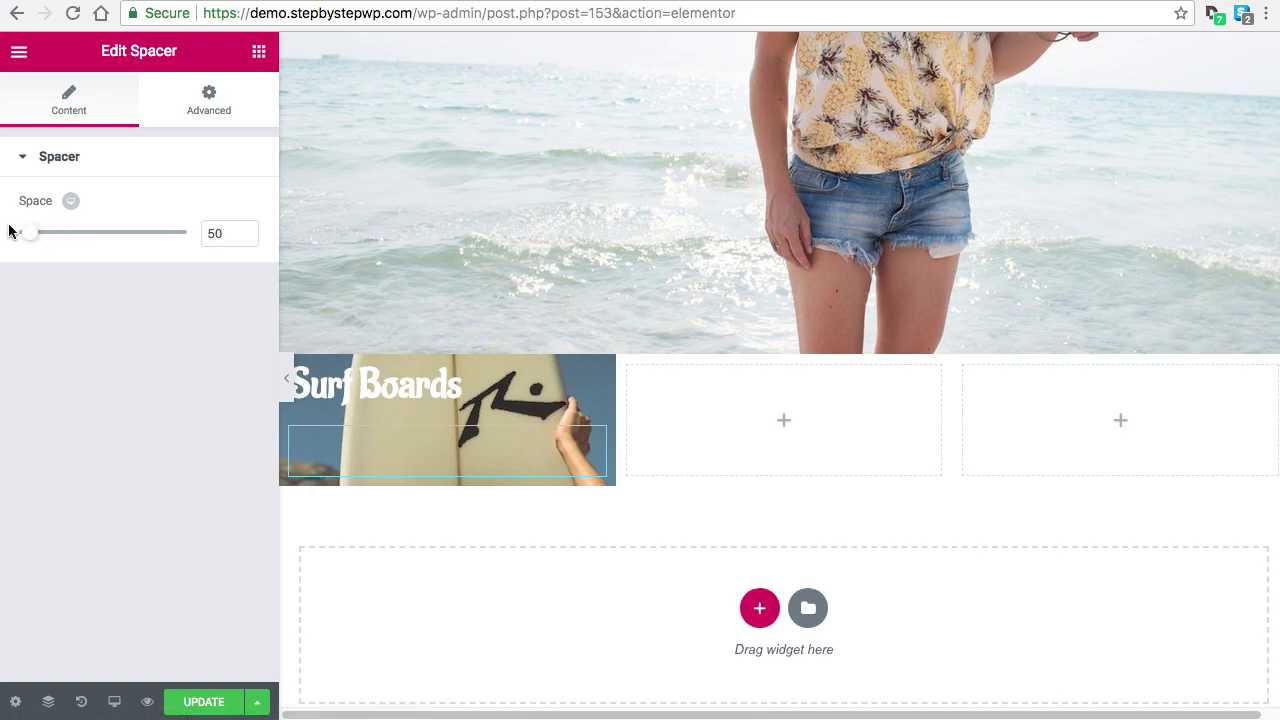
{"action": "left_click_drag", "start_coordinate": [28, 232], "coordinate": [69, 240]}
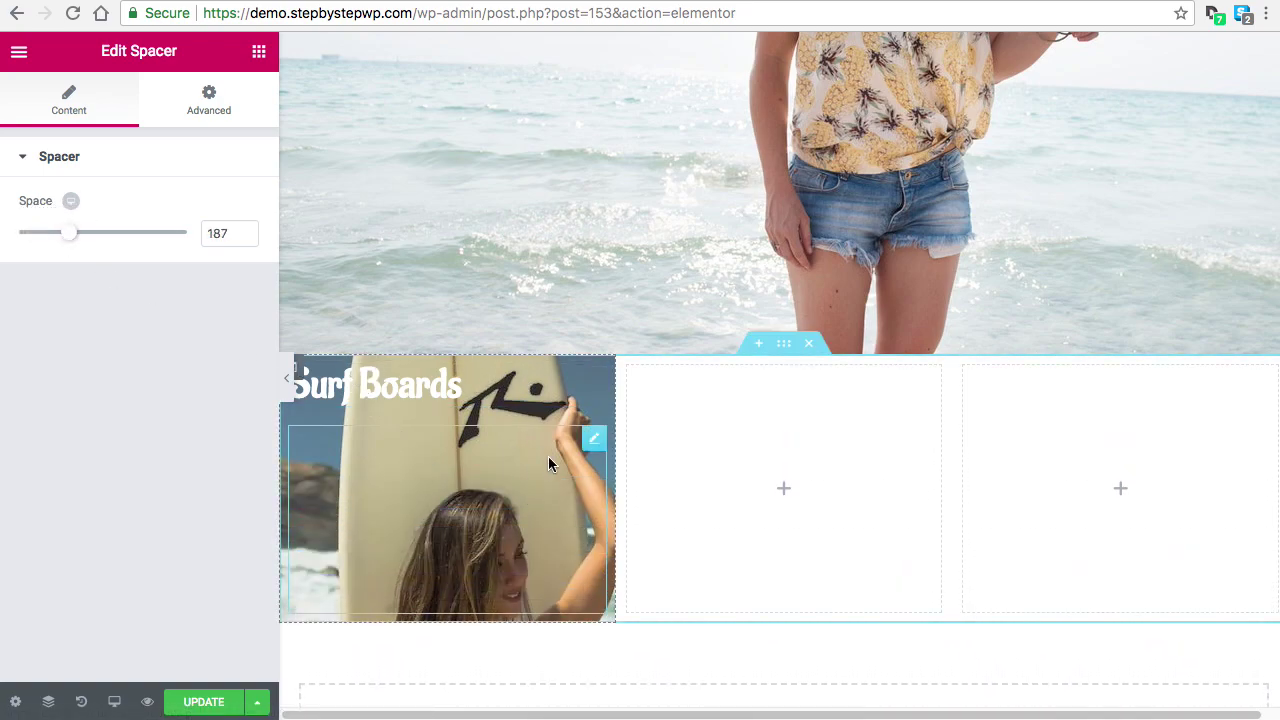
{"action": "mouse_move", "coordinate": [420, 386]}
{"action": "left_click_drag", "start_coordinate": [594, 377], "coordinate": [463, 565]}
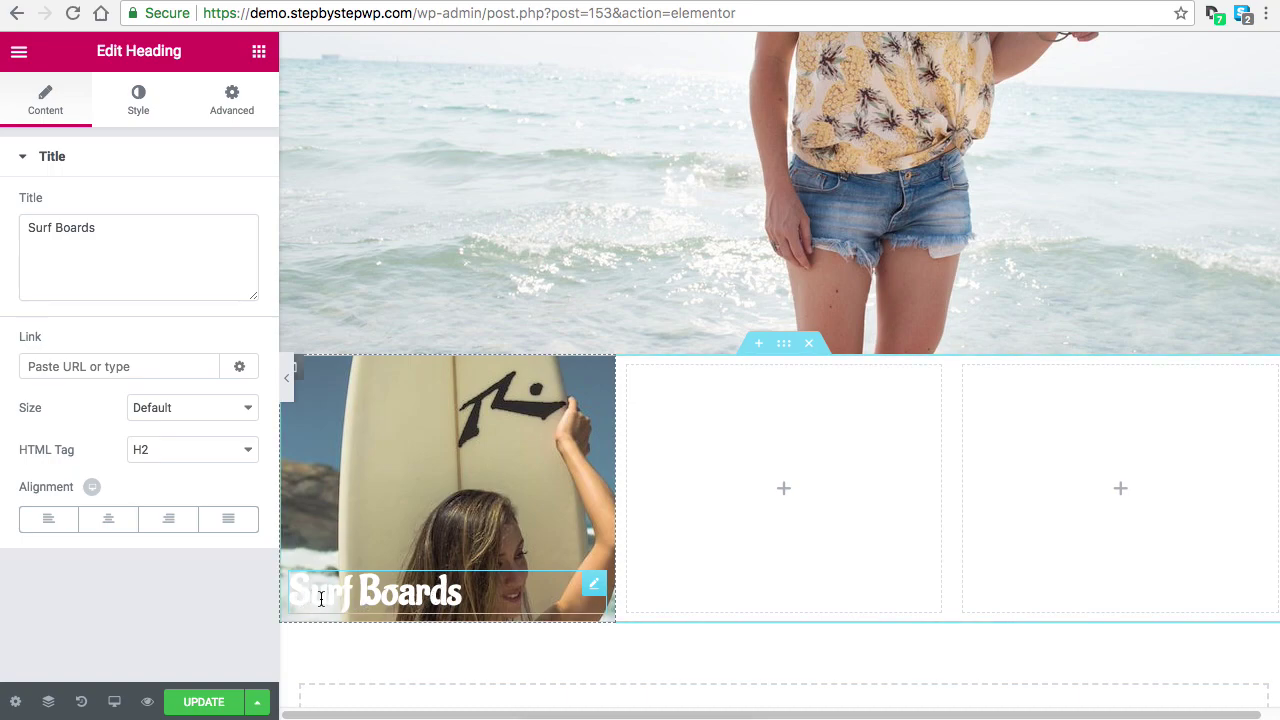
Give the Surf Boards column a classic black background overlay at 0.44 opacity
{"action": "right_click", "coordinate": [297, 372]}
{"action": "left_click", "coordinate": [322, 383]}
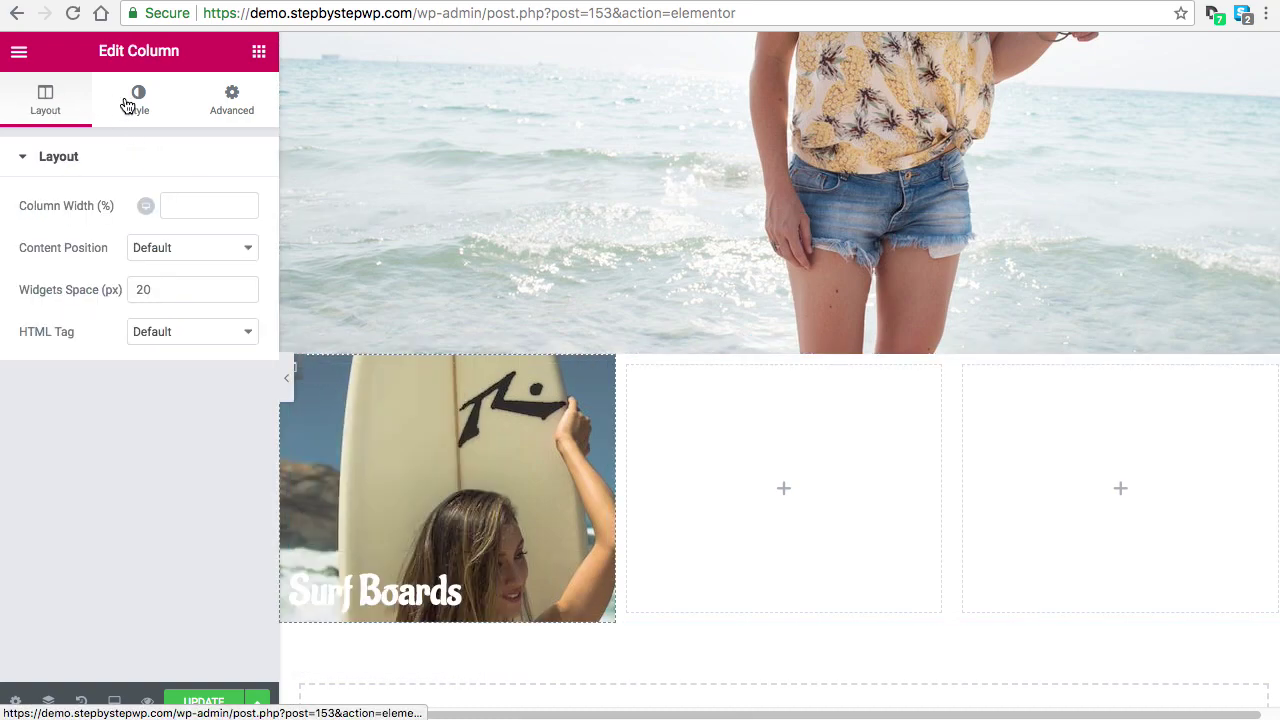
{"action": "left_click", "coordinate": [137, 102]}
{"action": "left_click", "coordinate": [23, 157]}
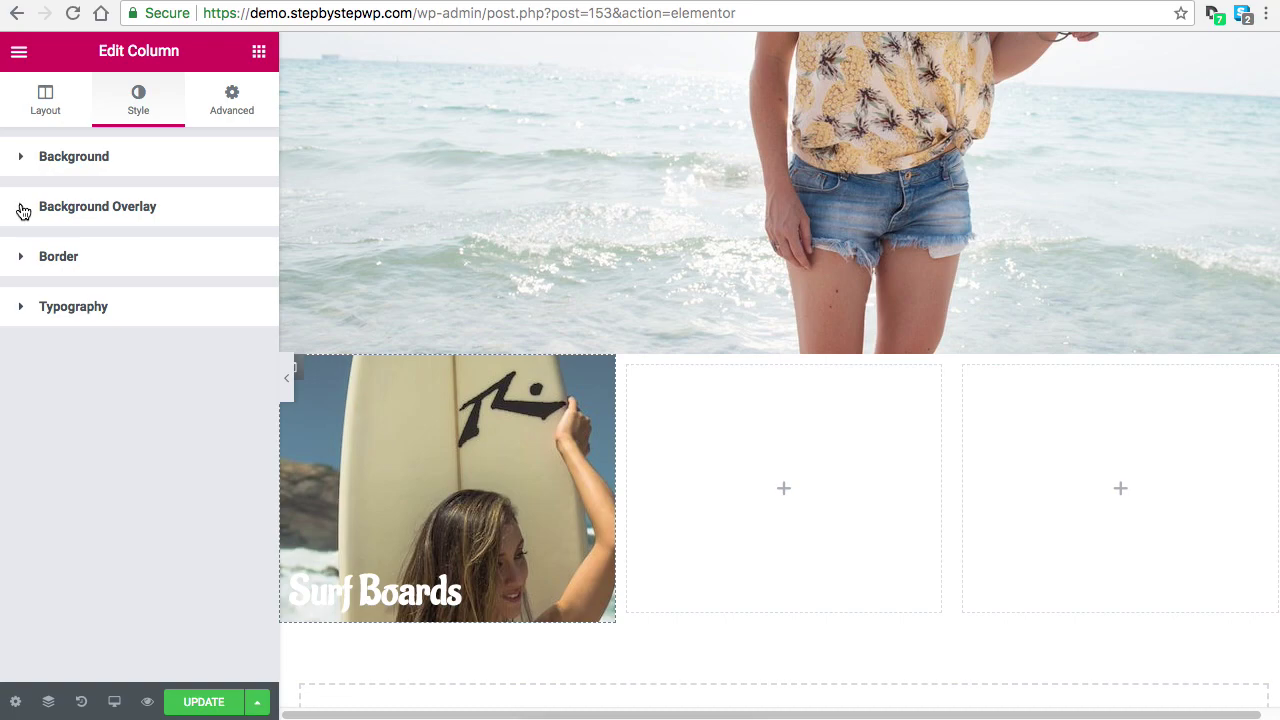
{"action": "left_click", "coordinate": [23, 208]}
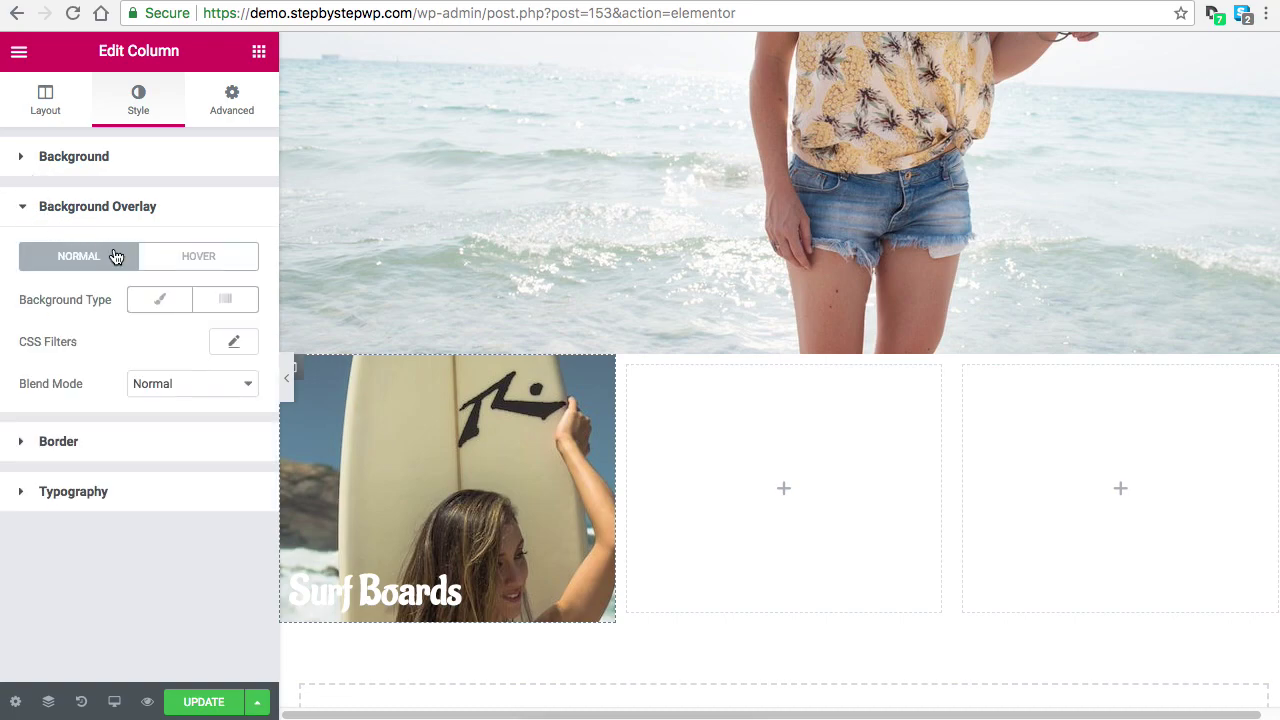
{"action": "left_click", "coordinate": [158, 299]}
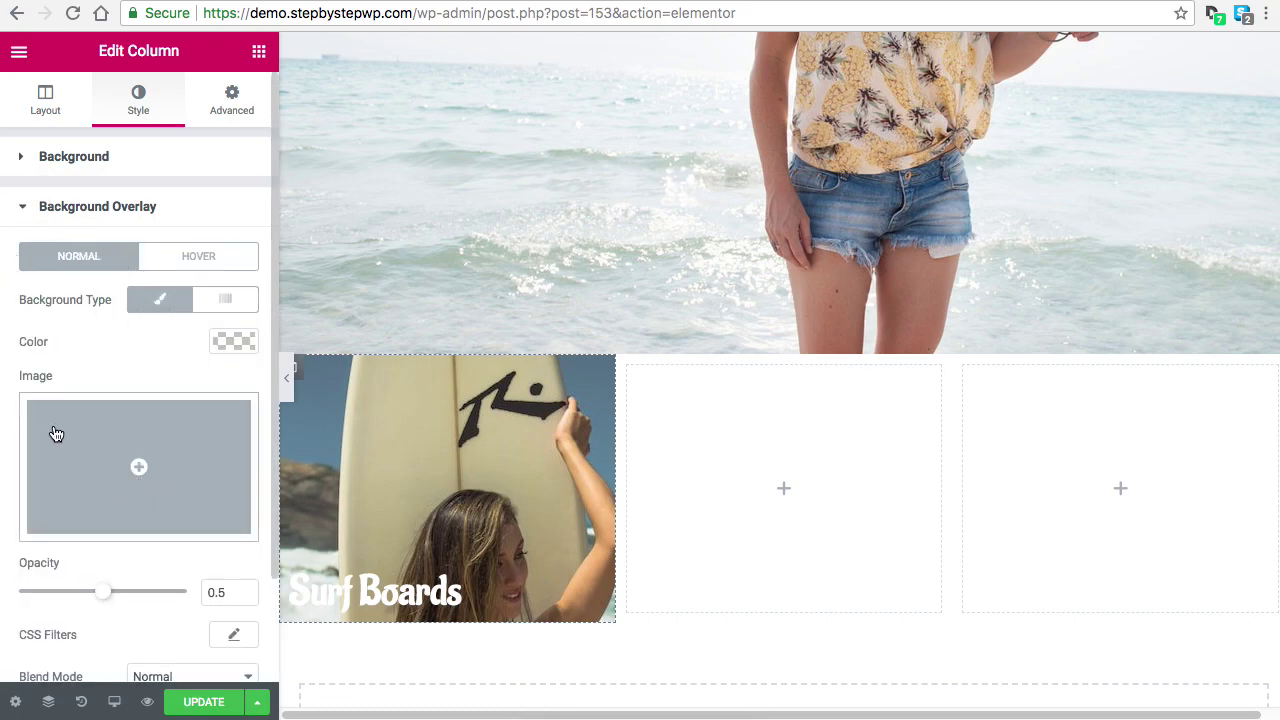
{"action": "left_click", "coordinate": [232, 343]}
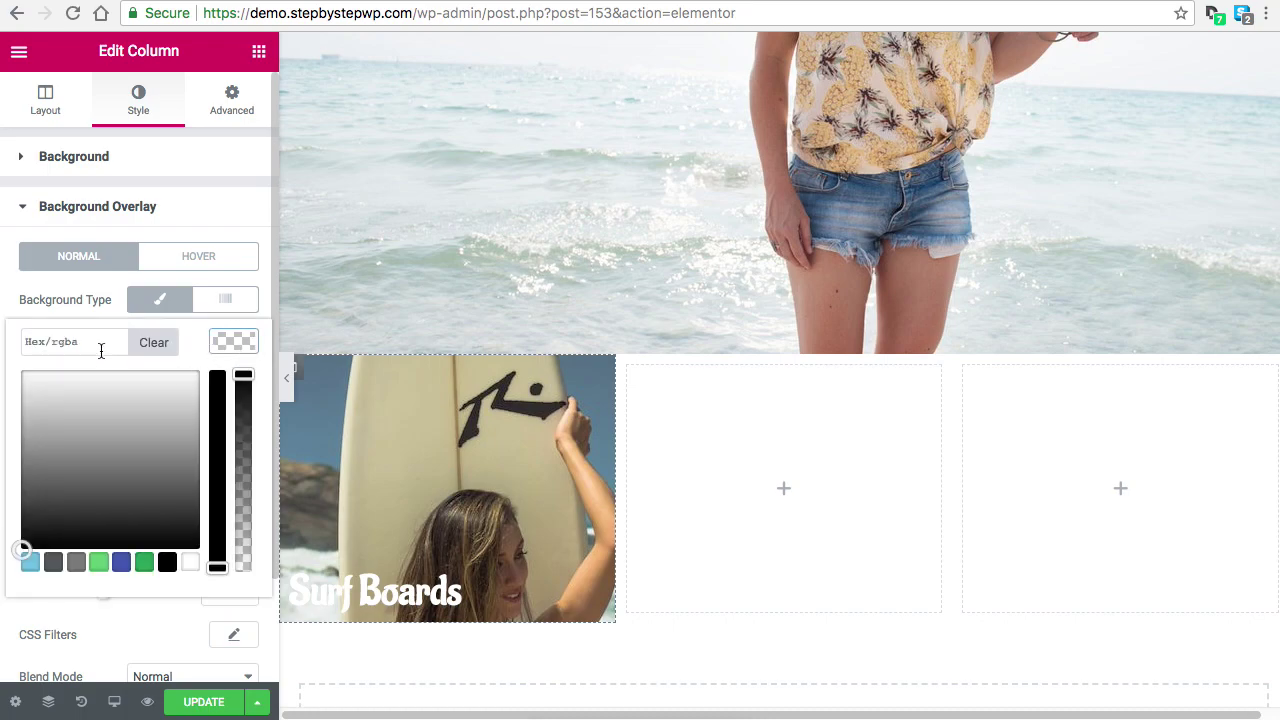
{"action": "left_click_drag", "start_coordinate": [44, 548], "coordinate": [3, 563]}
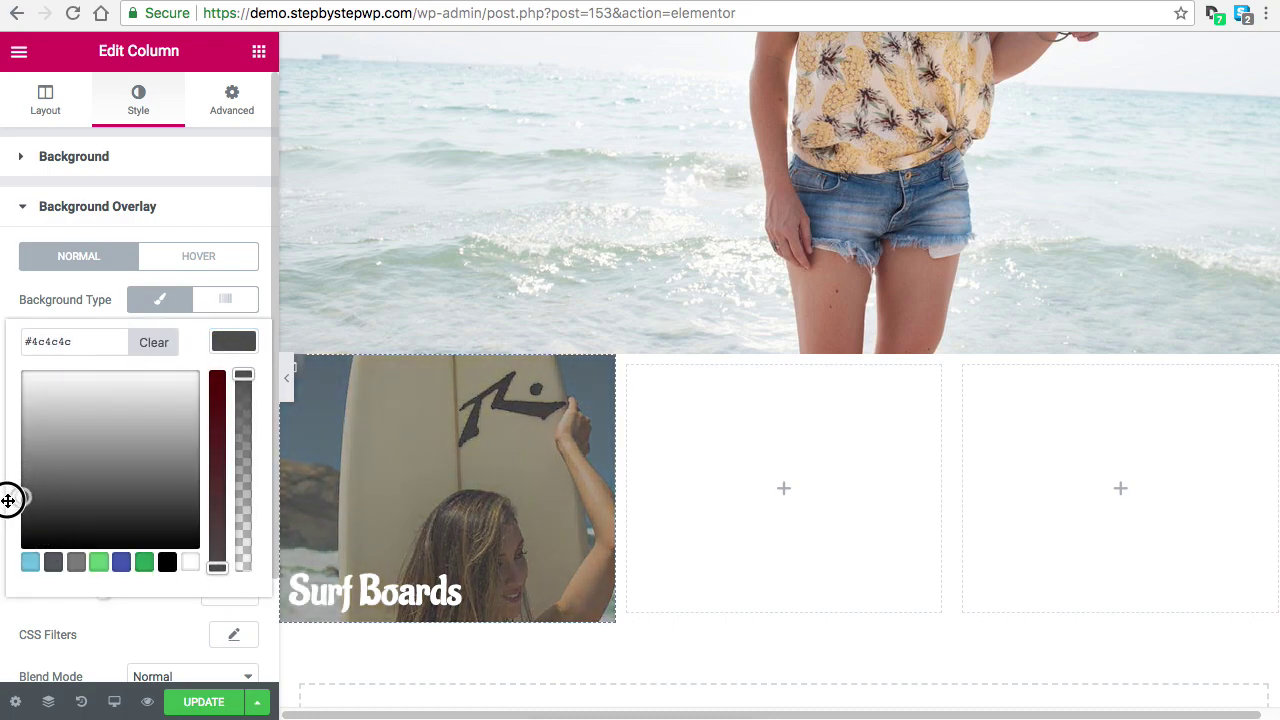
{"action": "left_click", "coordinate": [3, 563]}
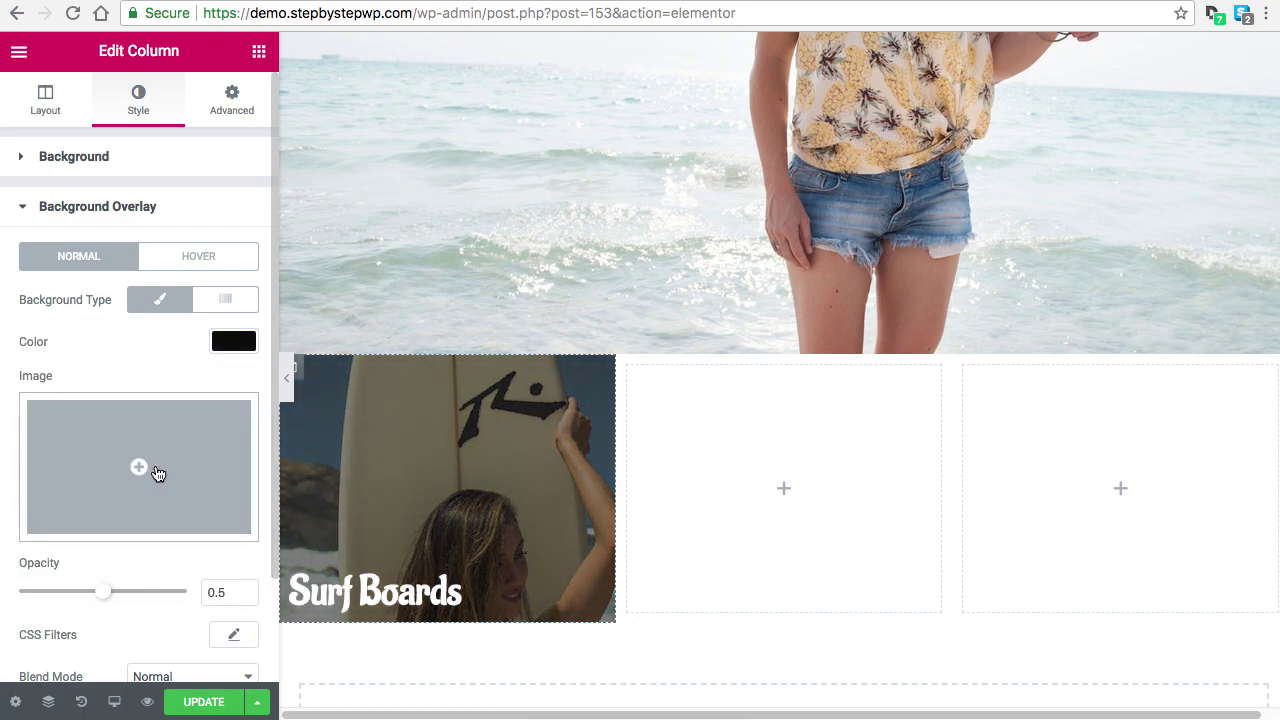
{"action": "mouse_move", "coordinate": [107, 597]}
{"action": "left_mouse_down"}
{"action": "mouse_move", "coordinate": [146, 597]}
{"action": "mouse_move", "coordinate": [86, 591]}
{"action": "mouse_move", "coordinate": [115, 598]}
{"action": "mouse_move", "coordinate": [96, 596]}
{"action": "left_mouse_up"}
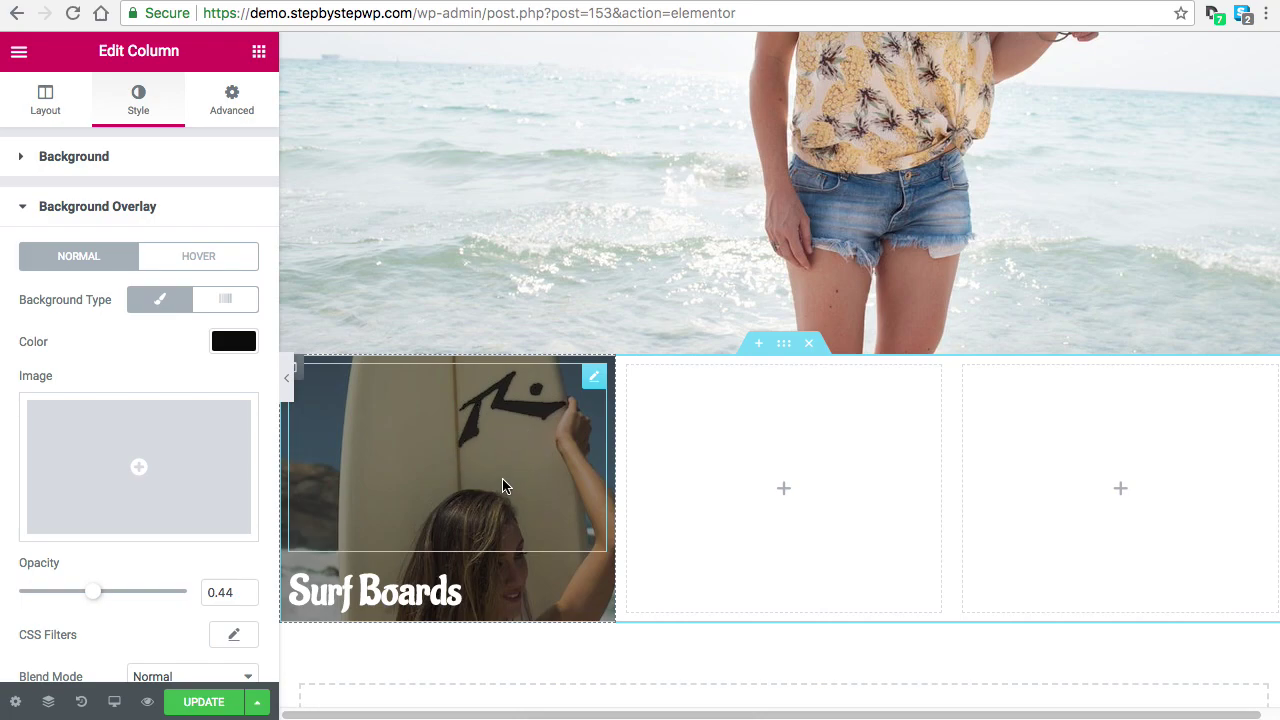
Select the Surf Boards heading and focus its empty Link field
{"action": "left_click", "coordinate": [512, 596]}
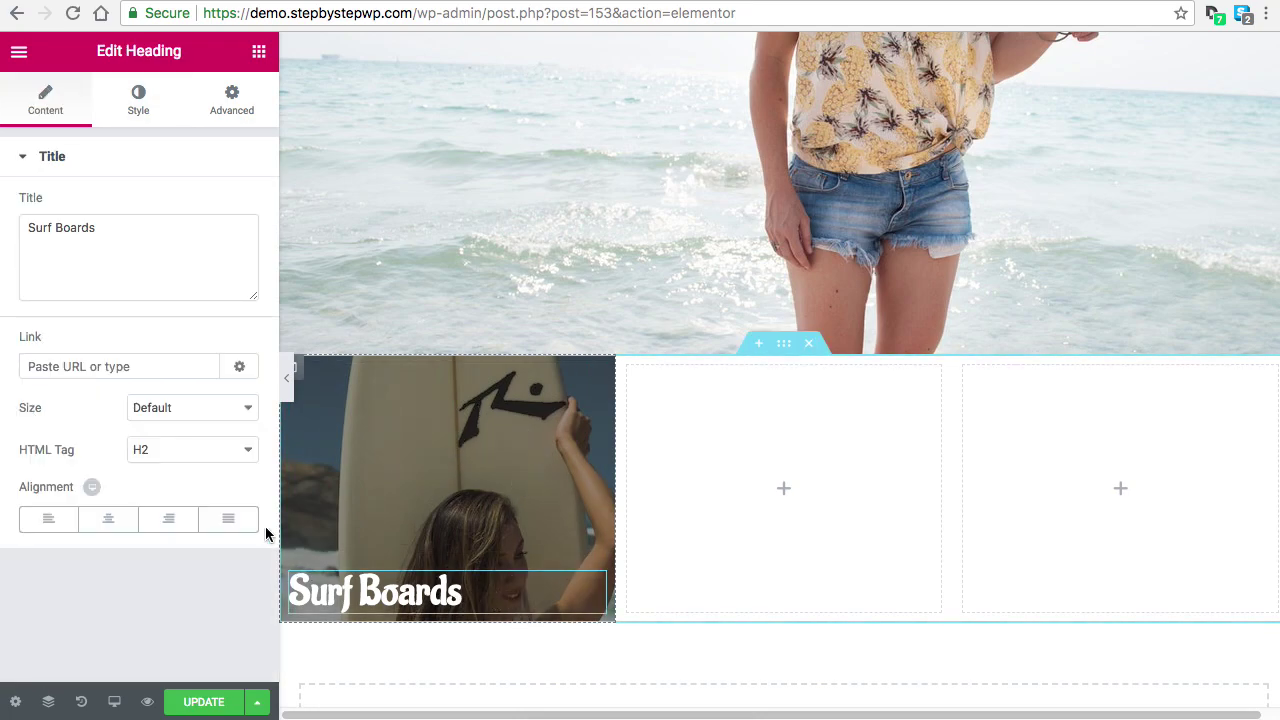
{"action": "mouse_move", "coordinate": [375, 591]}
{"action": "left_click", "coordinate": [128, 366]}
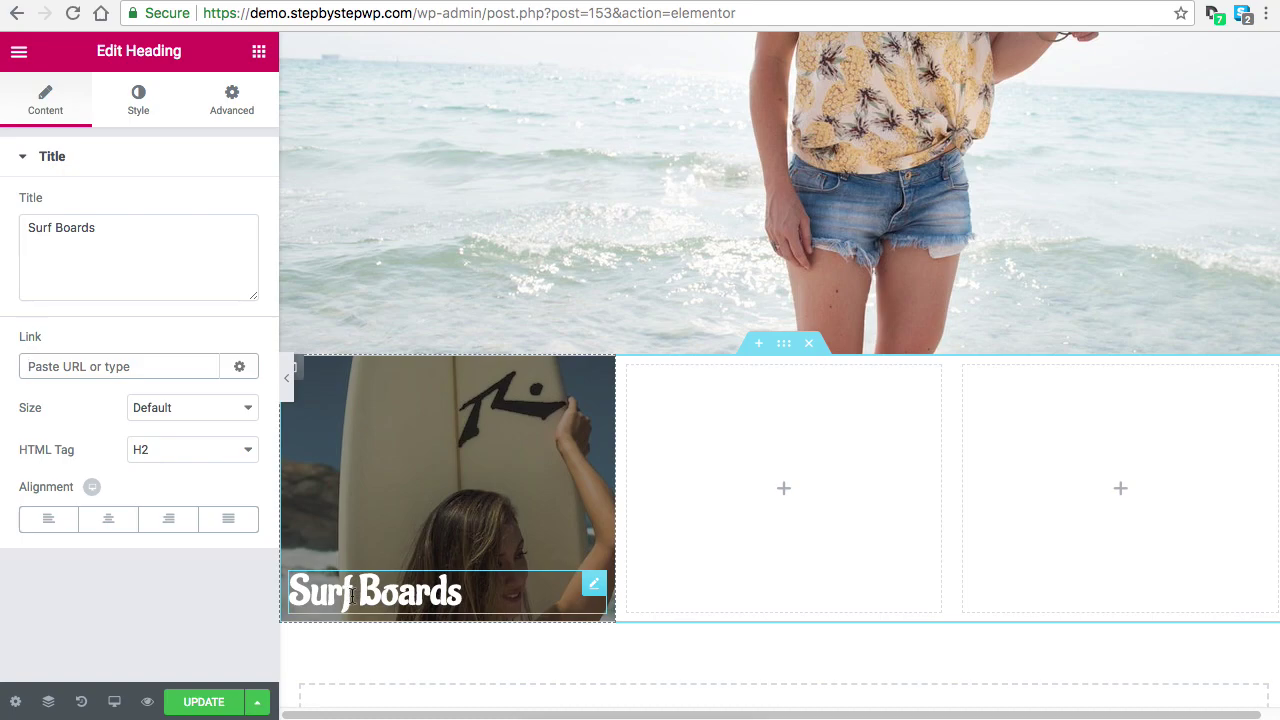
Duplicate the Surf Boards column twice and delete both empty columns, leaving three Surf Boards columns
{"action": "right_click", "coordinate": [303, 370]}
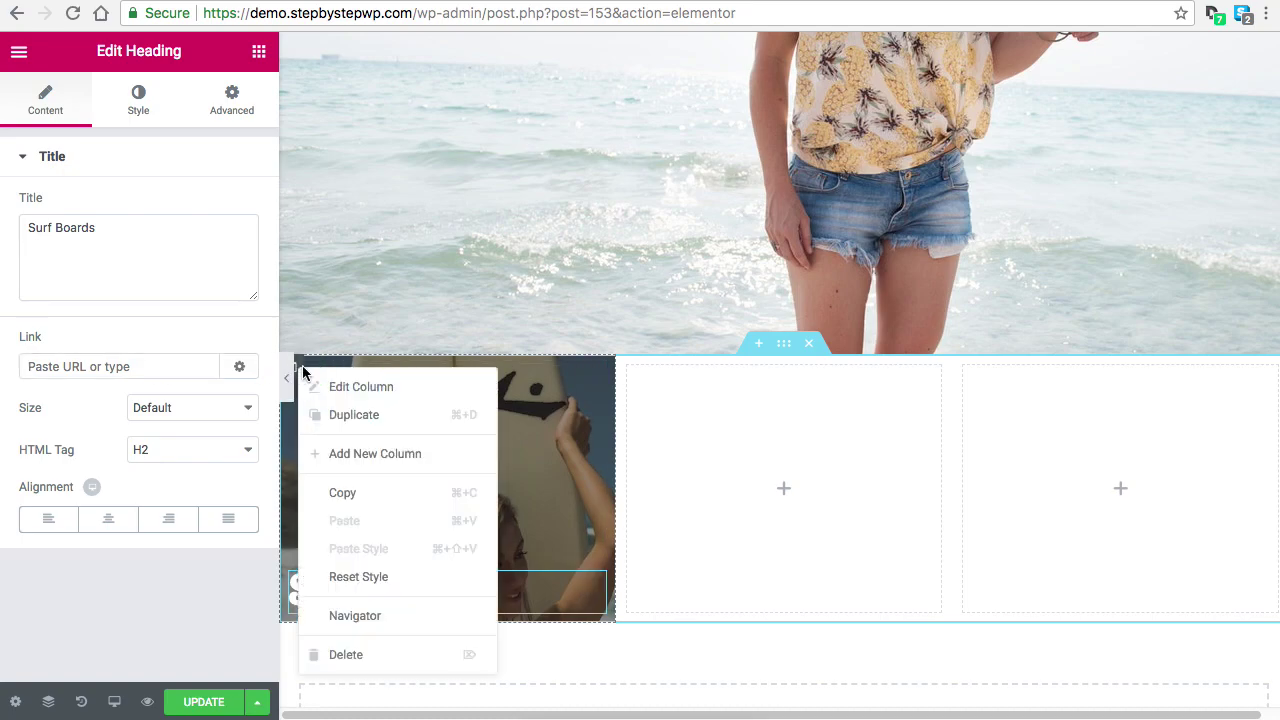
{"action": "left_click", "coordinate": [350, 414]}
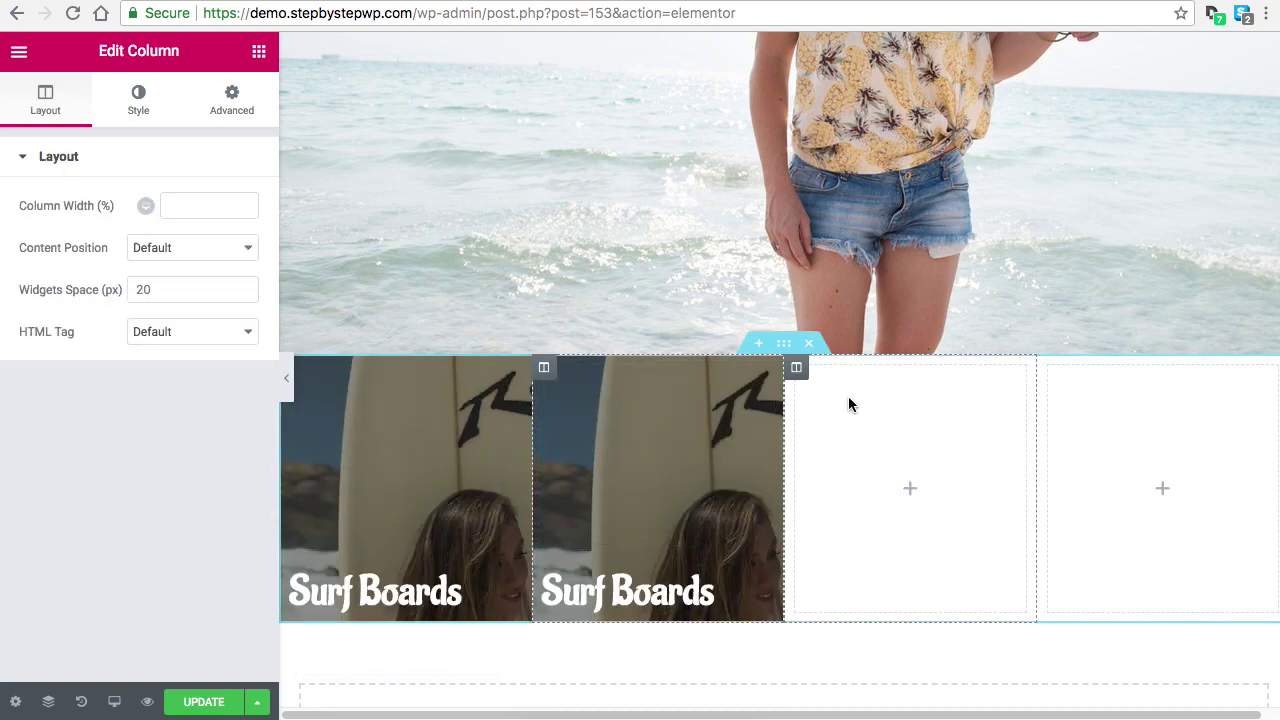
{"action": "right_click", "coordinate": [796, 368]}
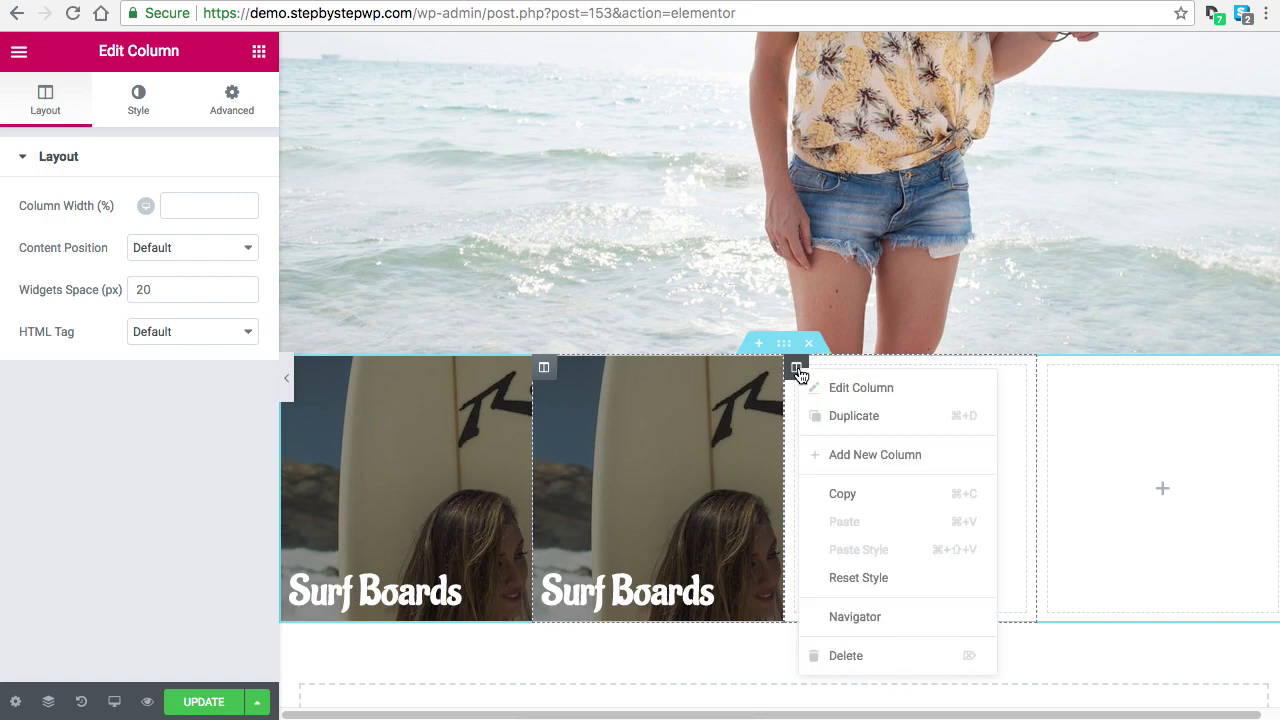
{"action": "left_click", "coordinate": [884, 656]}
{"action": "right_click", "coordinate": [629, 368]}
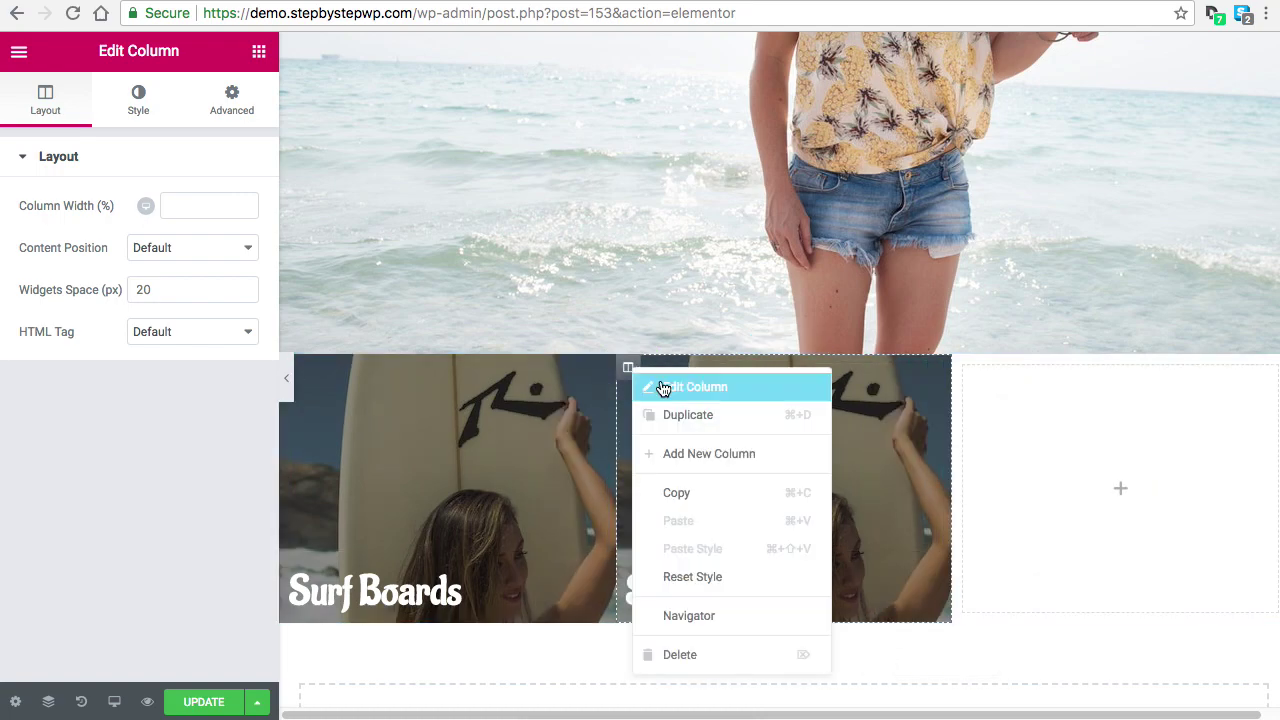
{"action": "left_click", "coordinate": [685, 415]}
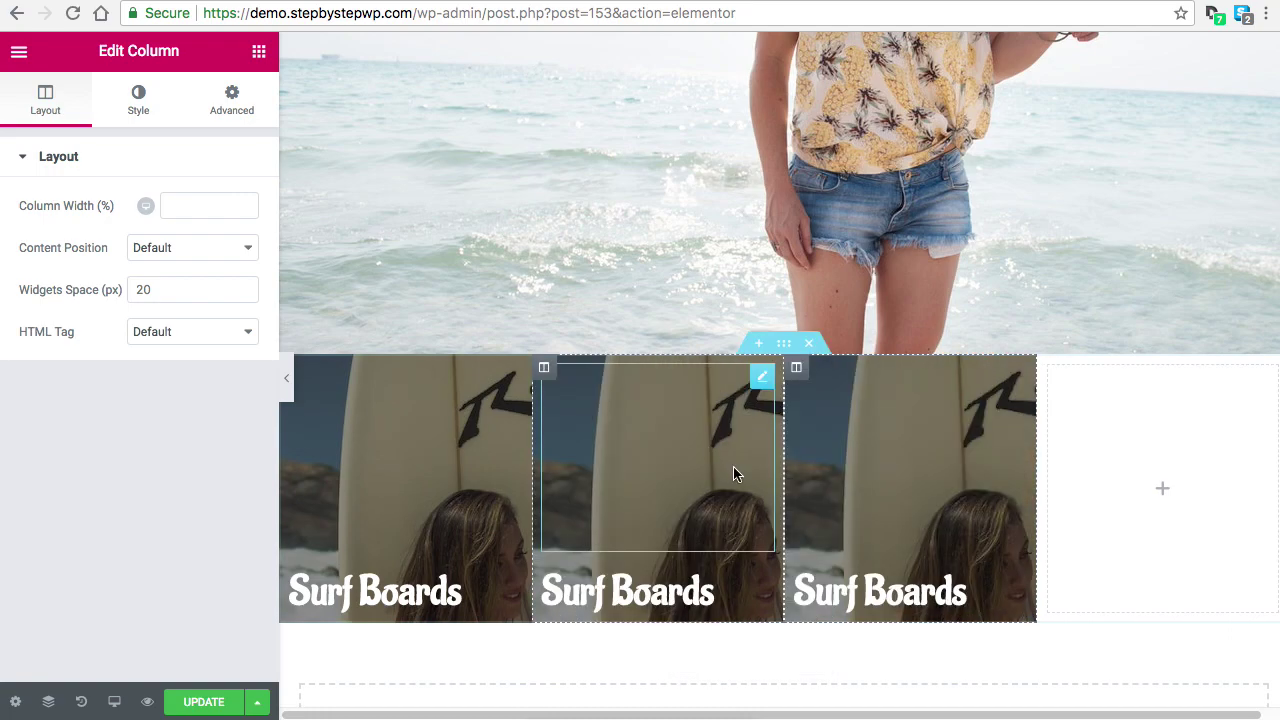
{"action": "right_click", "coordinate": [1051, 375]}
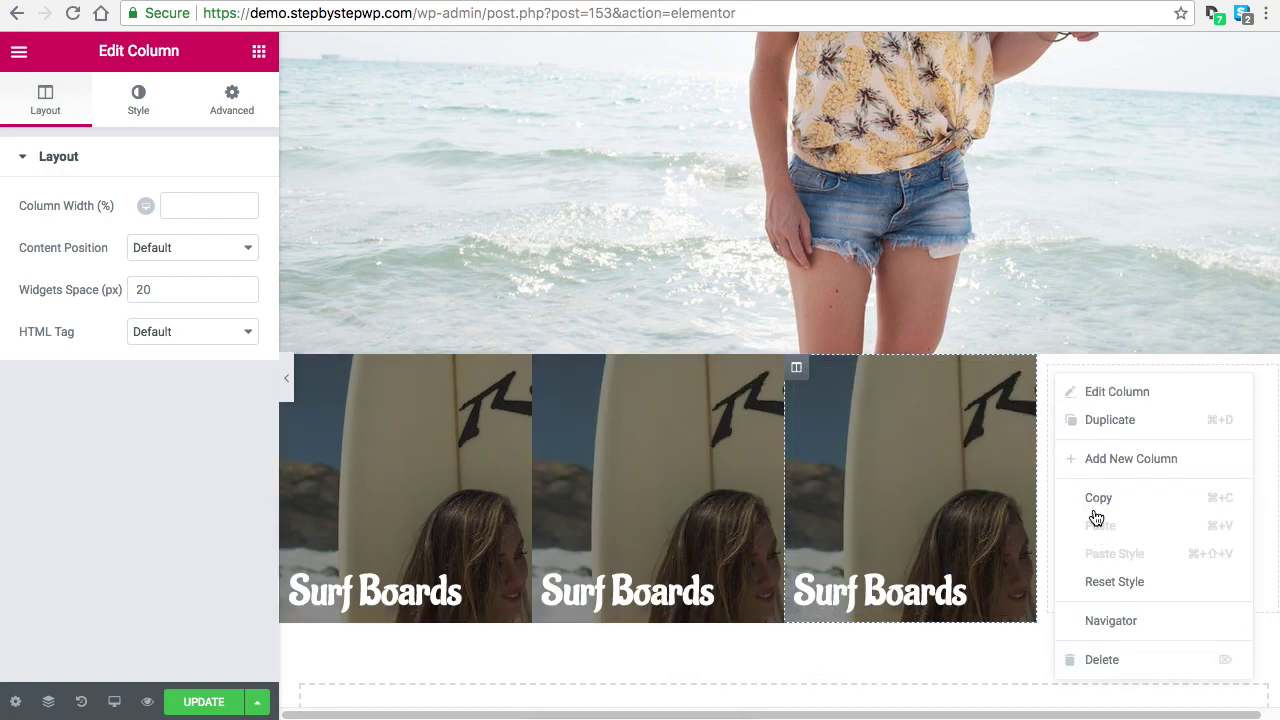
{"action": "left_click", "coordinate": [1105, 659]}
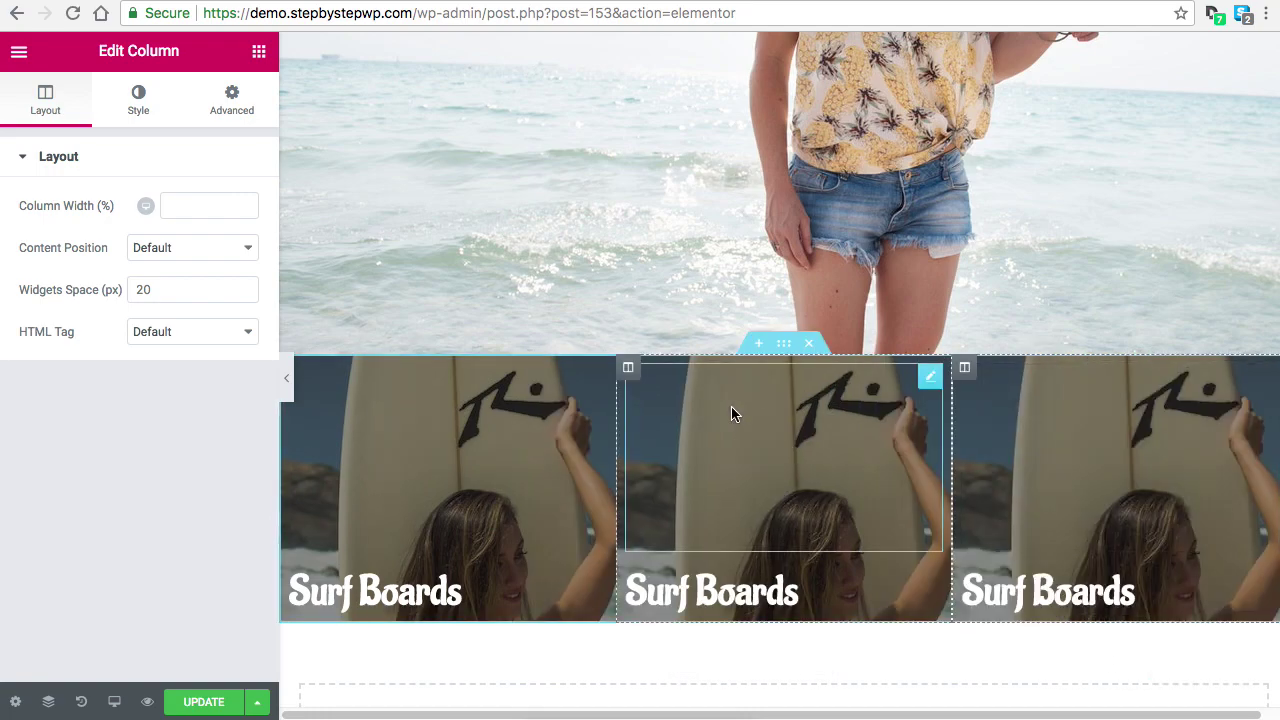
Set the middle column's background image to the kite-surfer photo
{"action": "right_click", "coordinate": [628, 367]}
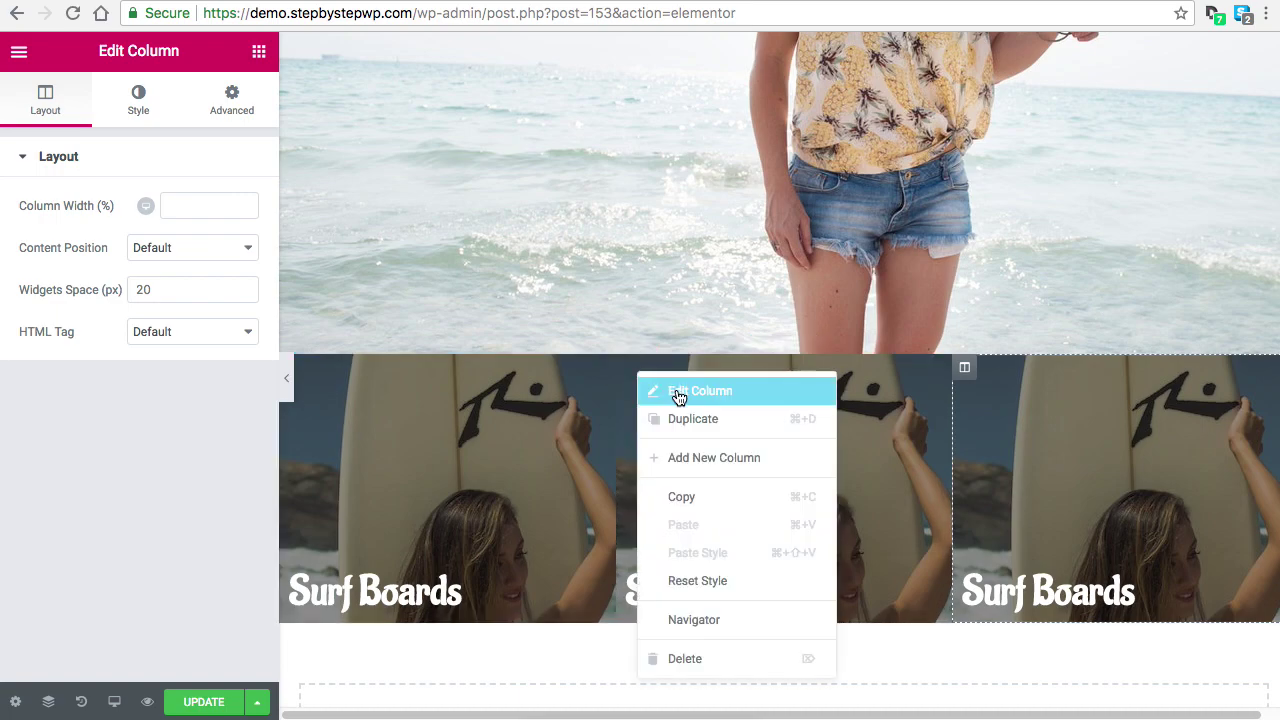
{"action": "left_click", "coordinate": [672, 390]}
{"action": "left_click", "coordinate": [138, 97]}
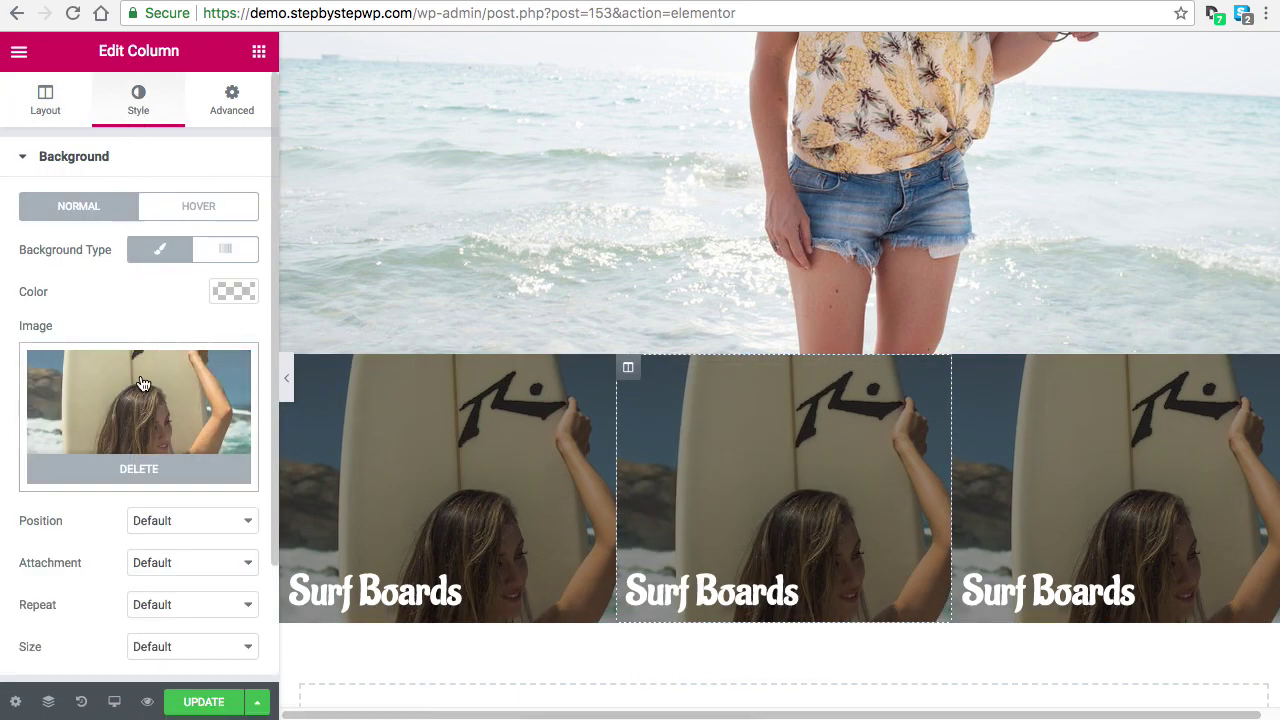
{"action": "left_click", "coordinate": [142, 446]}
{"action": "left_click", "coordinate": [280, 270]}
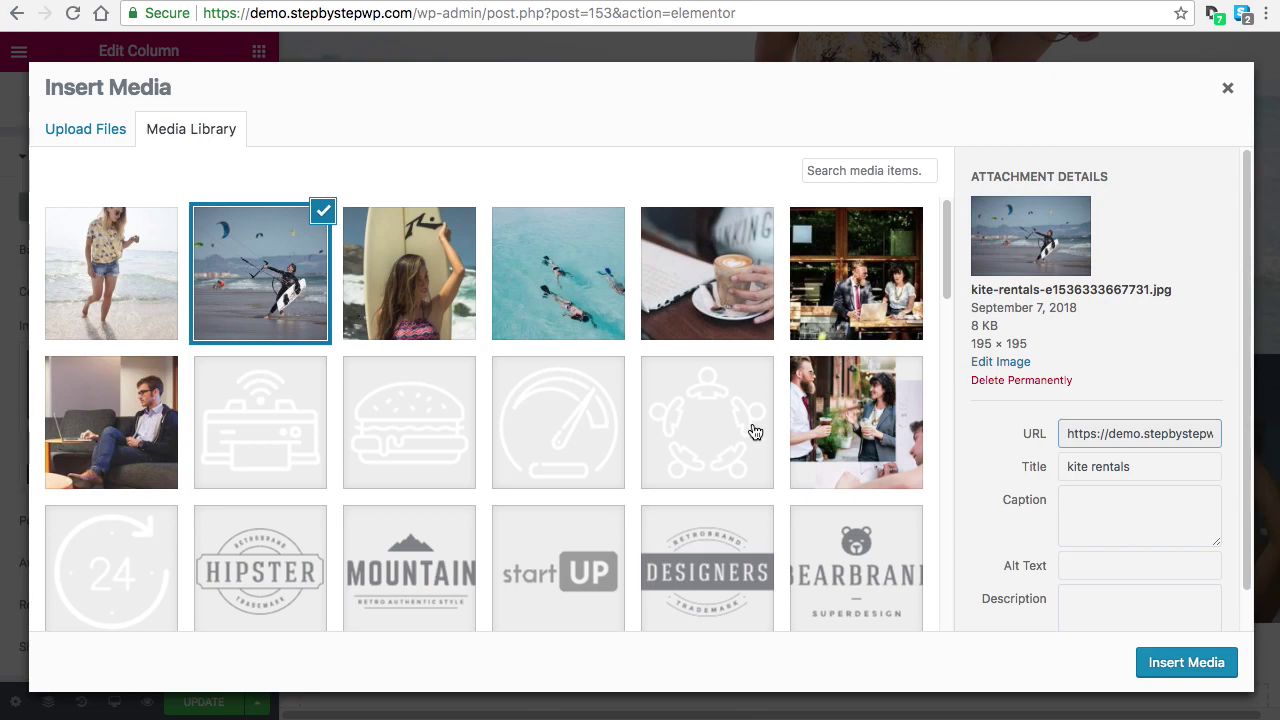
{"action": "left_click", "coordinate": [1195, 661]}
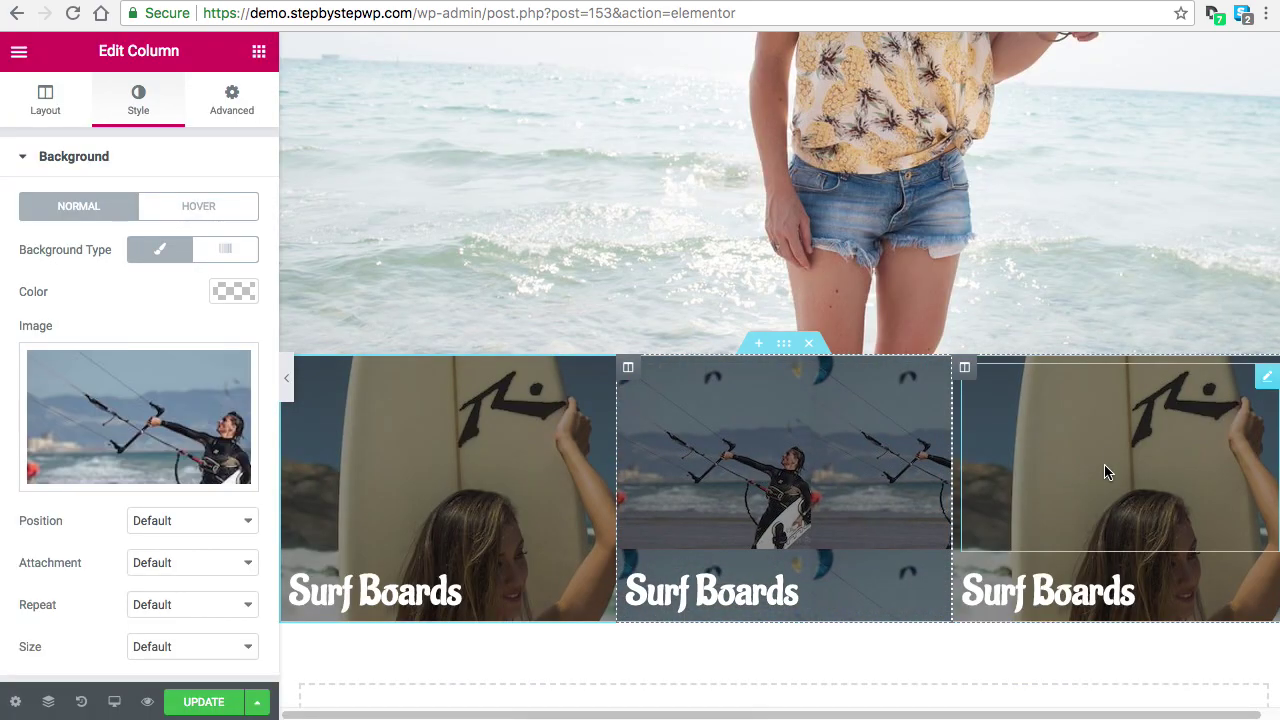
Set the right column's background image to the snorkeling photo
{"action": "right_click", "coordinate": [964, 367]}
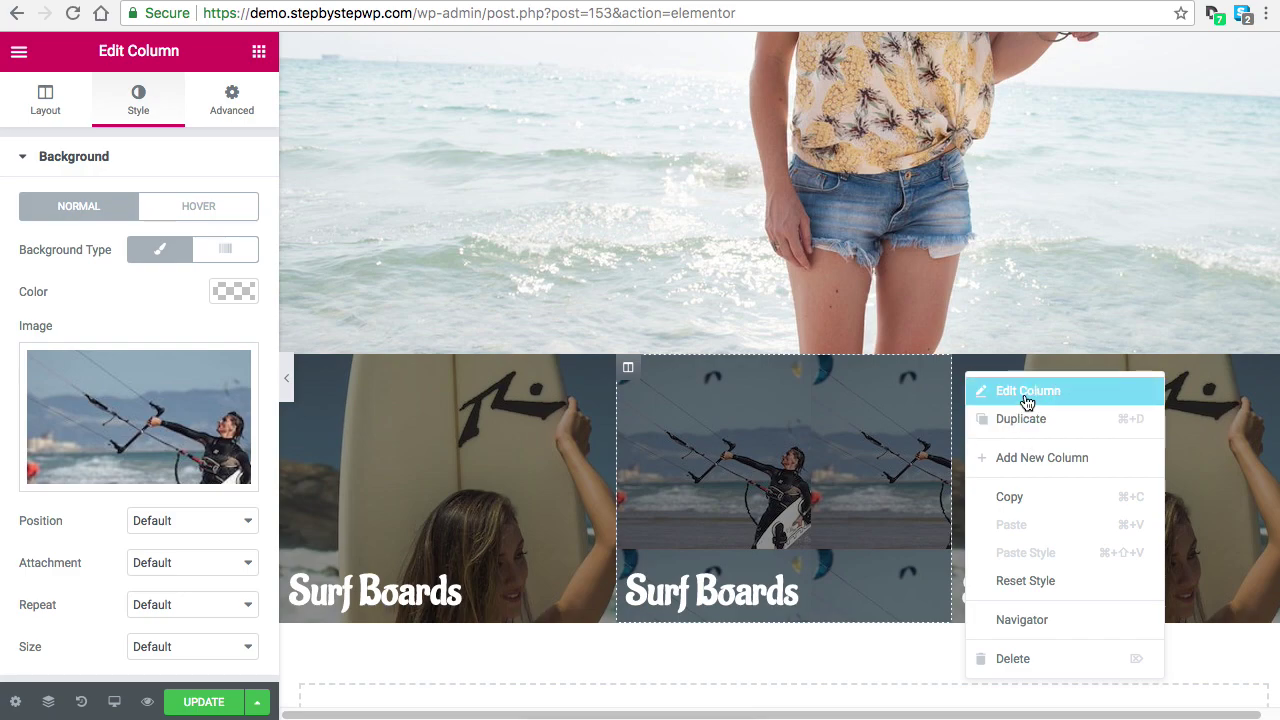
{"action": "left_click", "coordinate": [1027, 391]}
{"action": "left_click", "coordinate": [138, 100]}
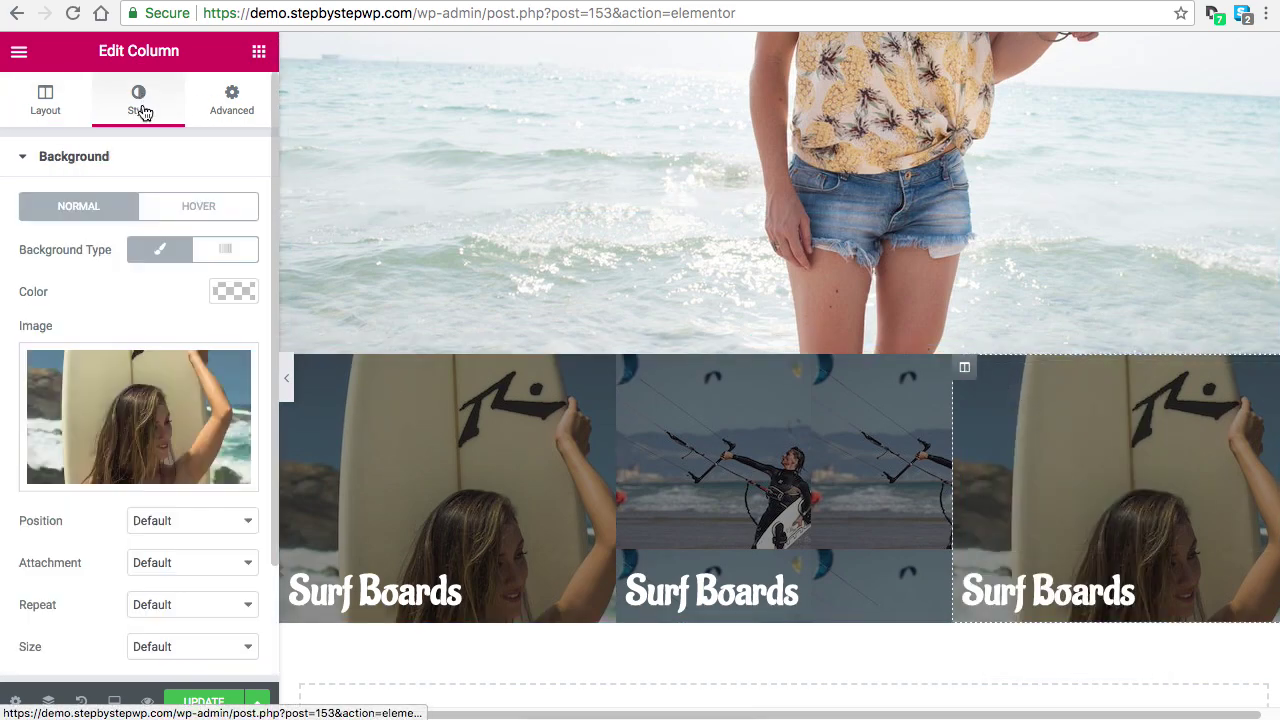
{"action": "left_click", "coordinate": [164, 408]}
{"action": "left_click", "coordinate": [551, 281]}
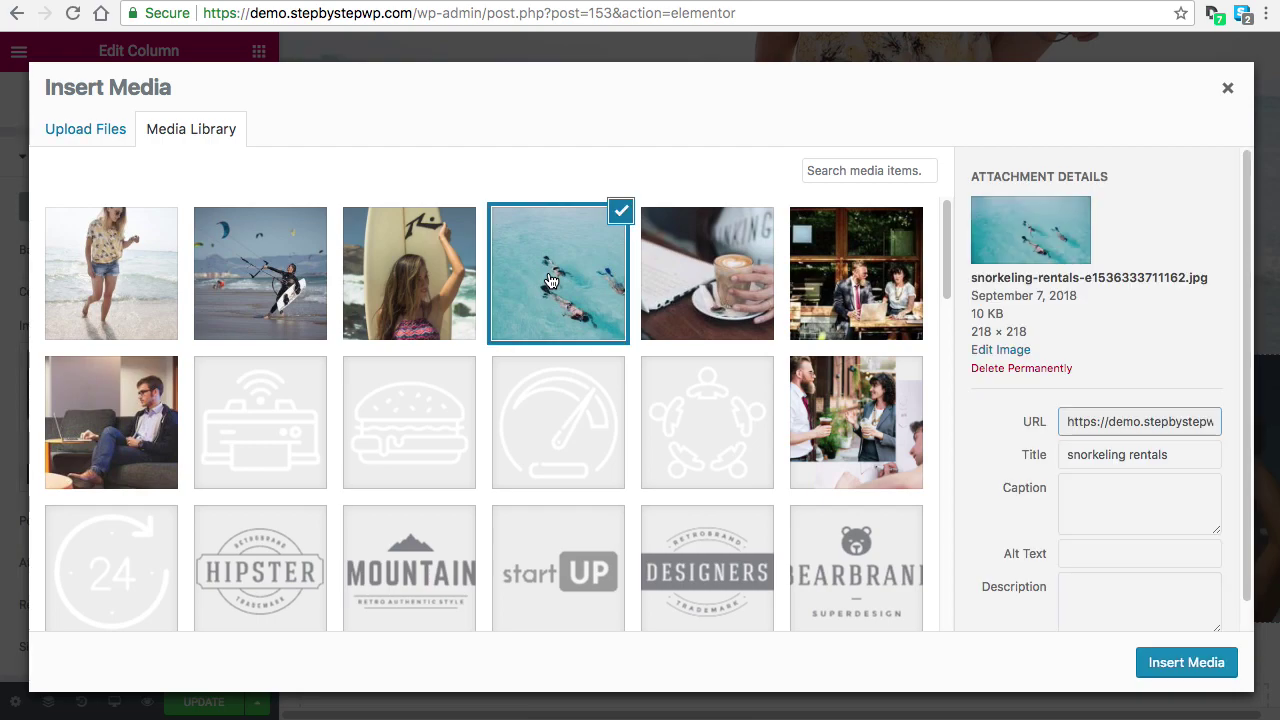
{"action": "left_click", "coordinate": [1186, 663]}
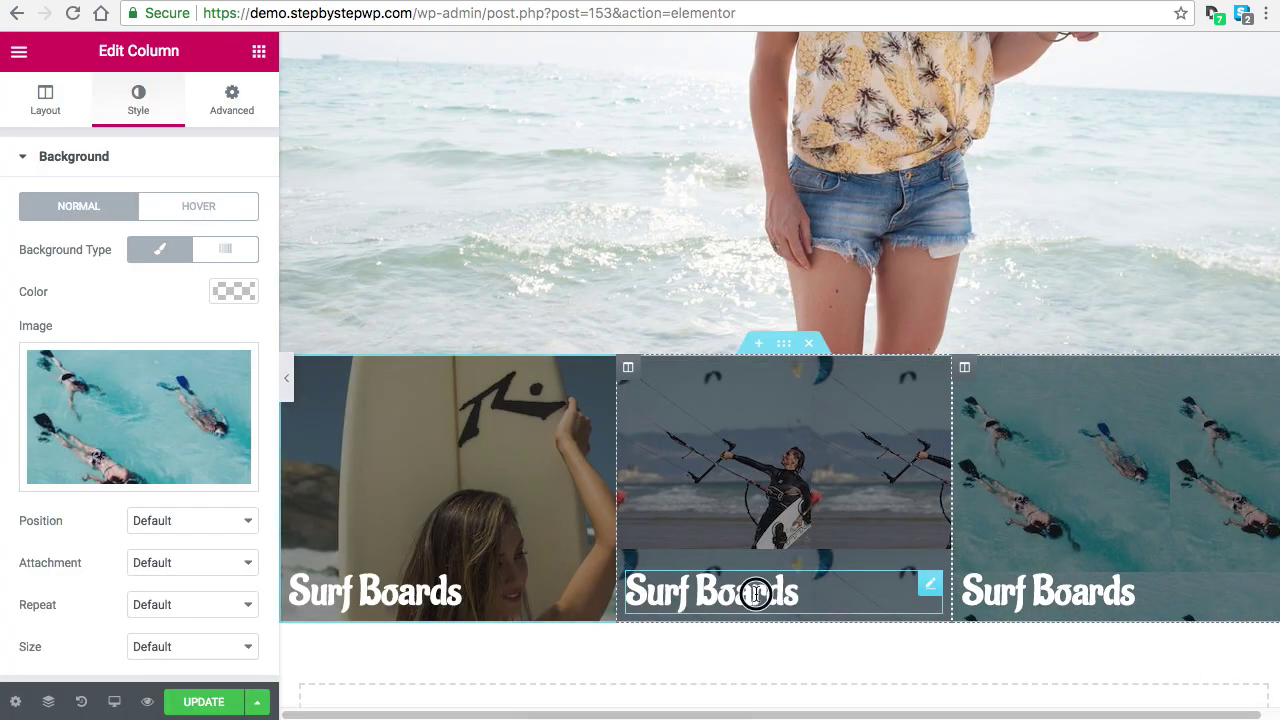
Retitle the middle and right headings 'Kite Surfing' and 'Snorkeling'
{"action": "left_click", "coordinate": [754, 591]}
{"action": "left_click_drag", "start_coordinate": [105, 228], "coordinate": [10, 222]}
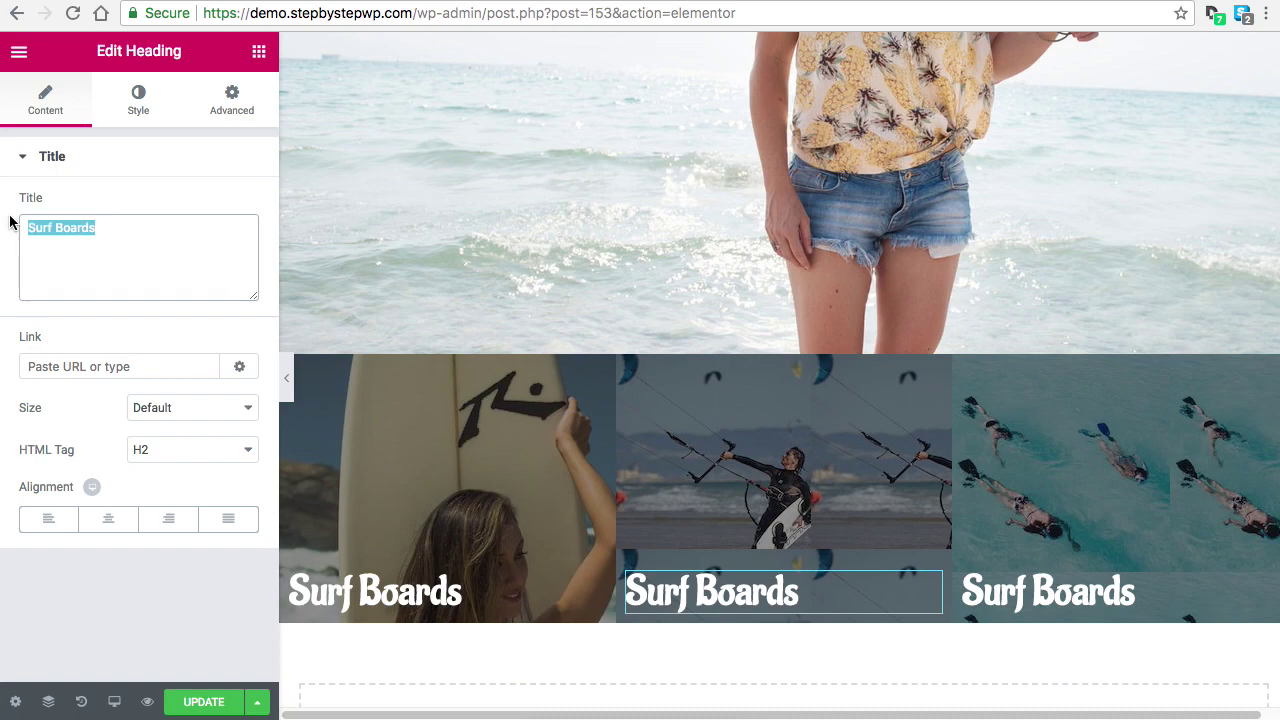
{"action": "type", "text": "Kite Sur"}
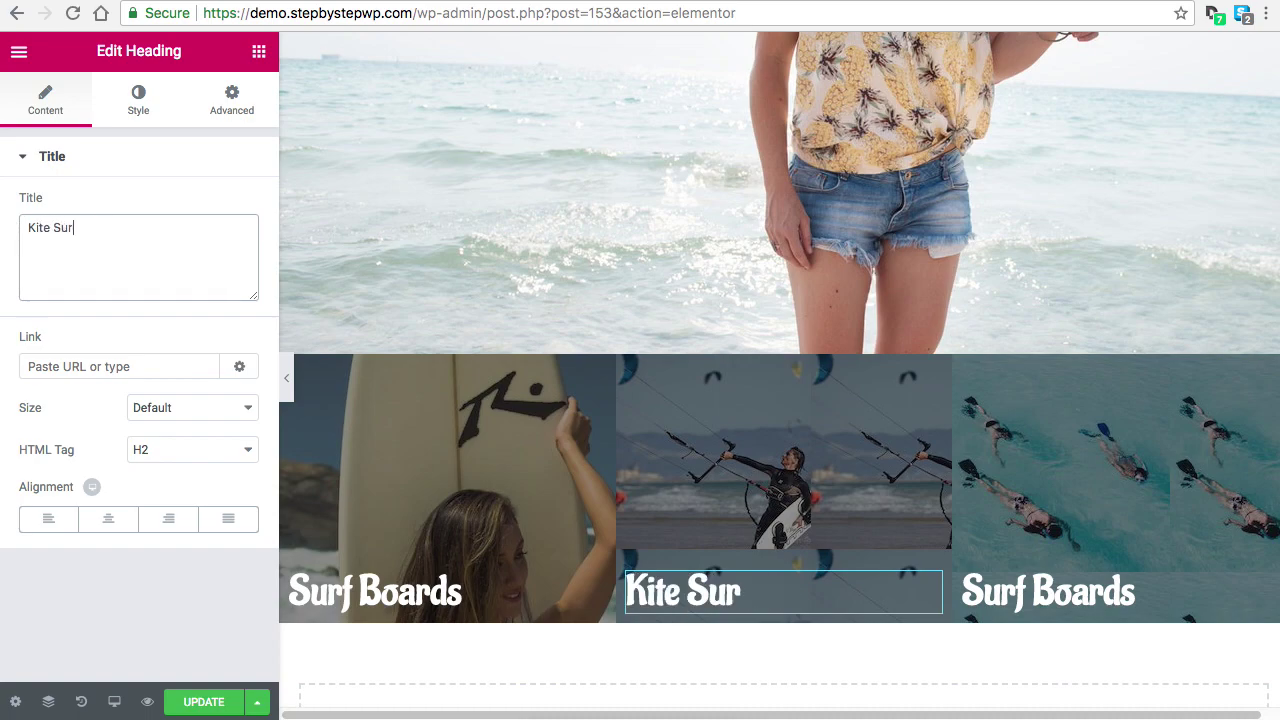
{"action": "type", "text": "fing"}
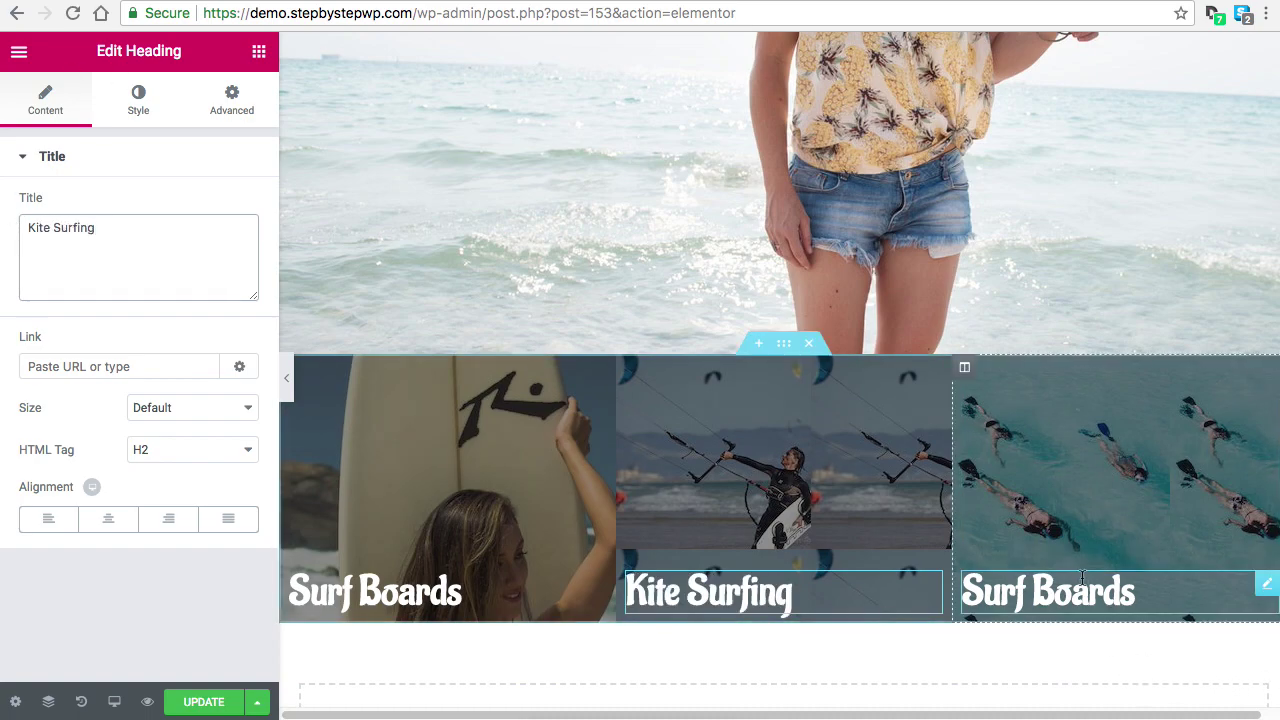
{"action": "left_click", "coordinate": [1060, 592]}
{"action": "left_click", "coordinate": [90, 228]}
{"action": "triple_click", "coordinate": [90, 228]}
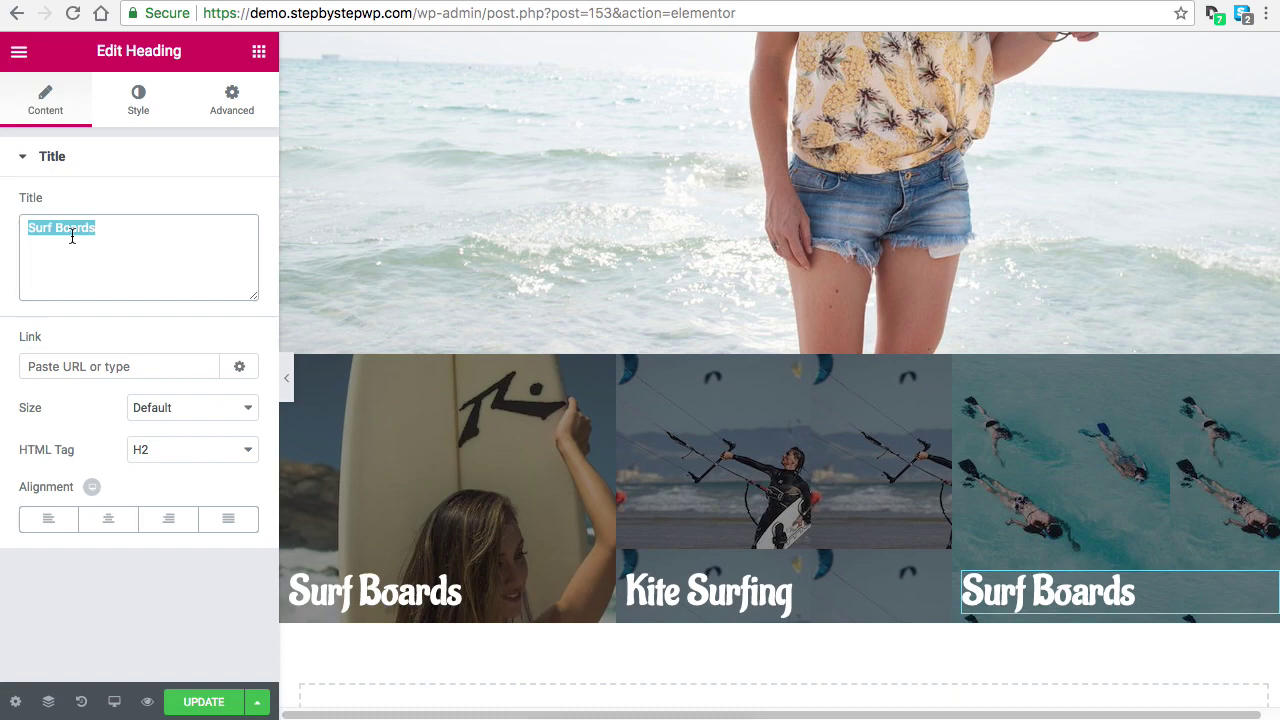
{"action": "type", "text": "Snor"}
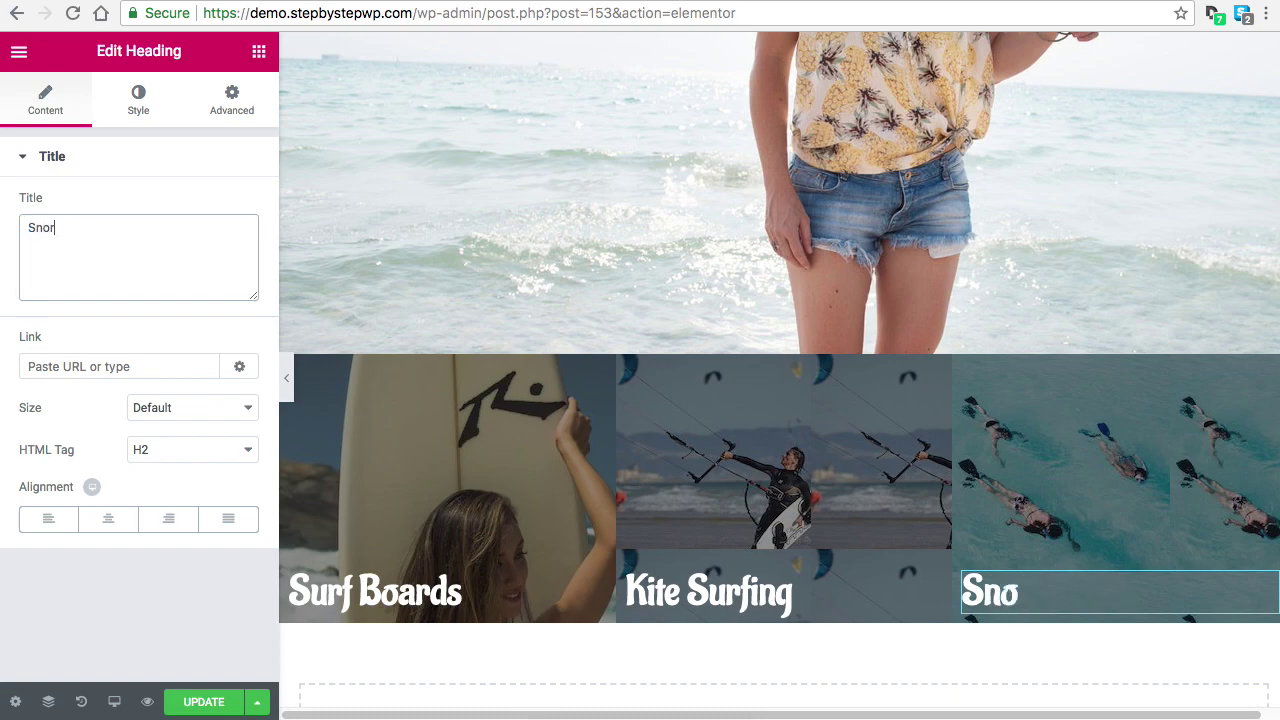
{"action": "type", "text": "keling"}
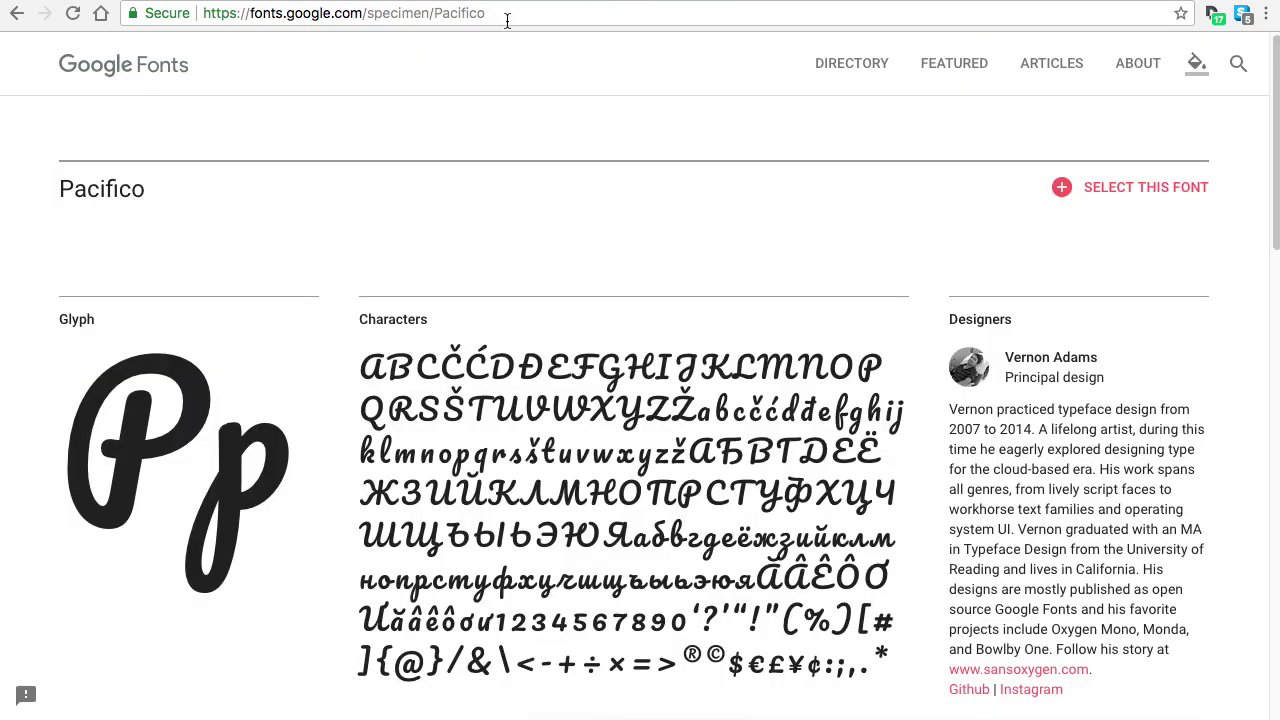
Load stepbystepwp.com in the browser address bar
{"action": "left_click", "coordinate": [514, 13]}
{"action": "type", "text": "s"}
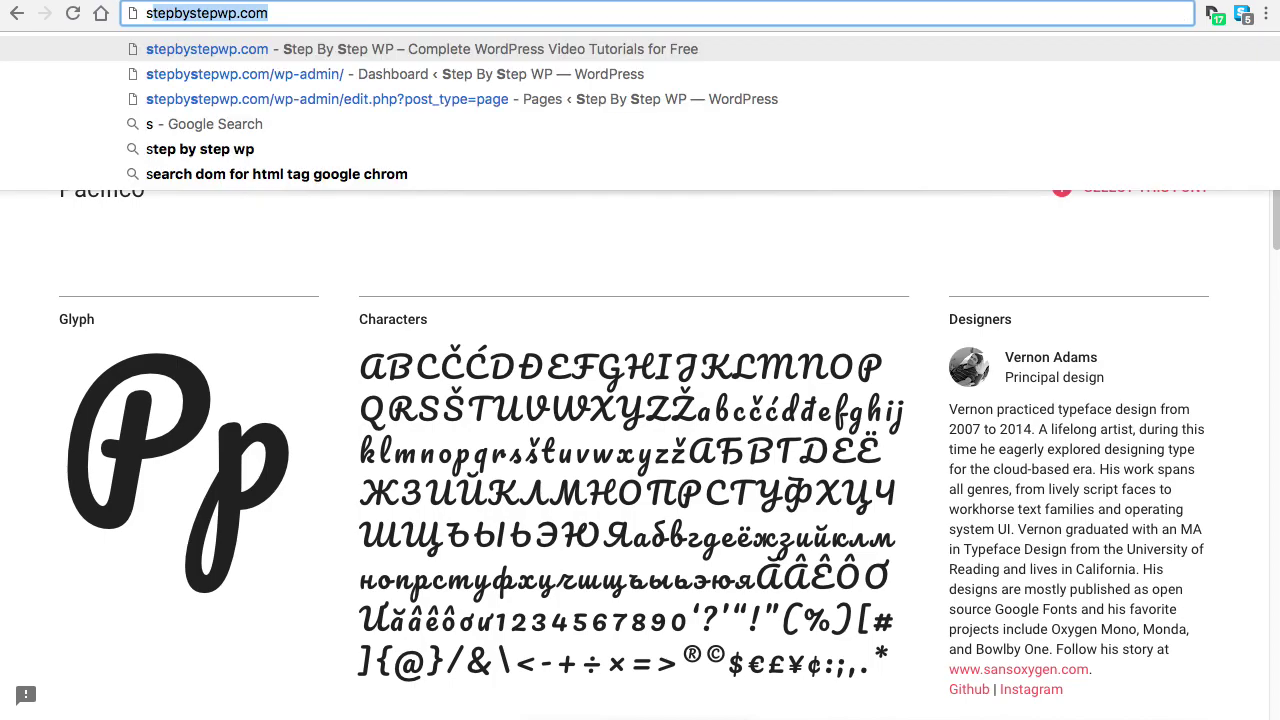
{"action": "type", "text": "tepbyst"}
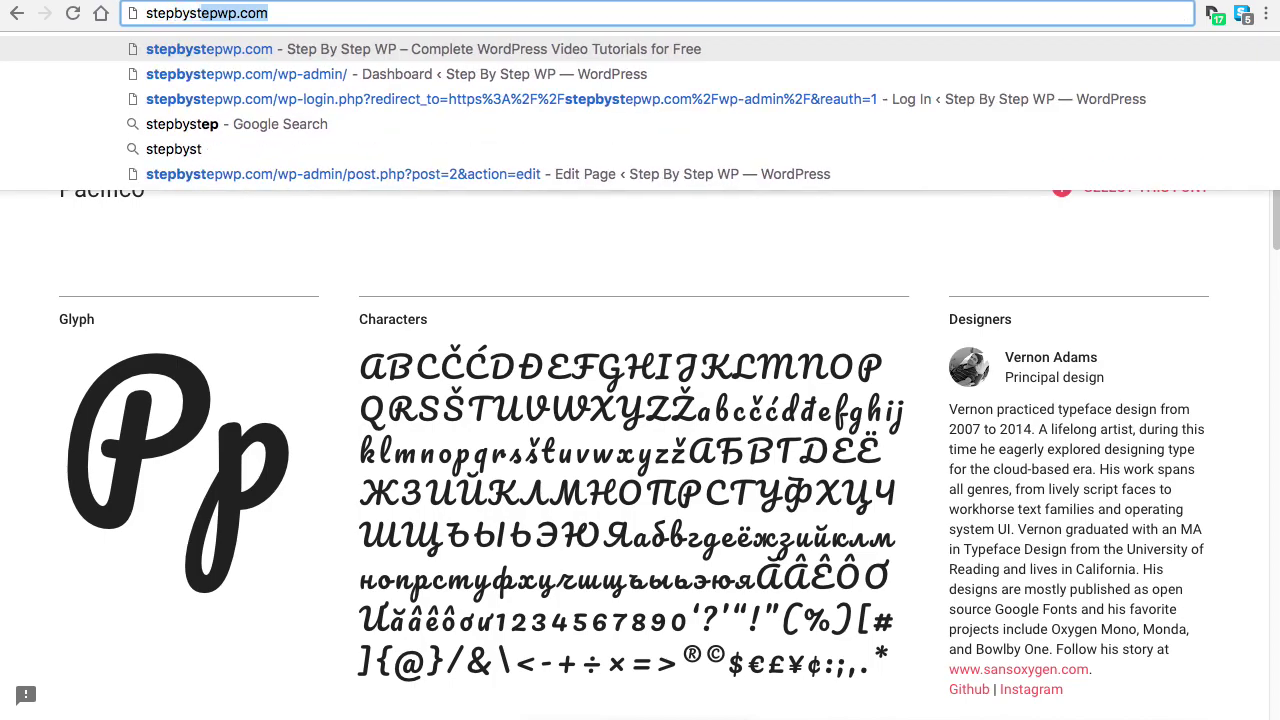
{"action": "type", "text": "epwp.com"}
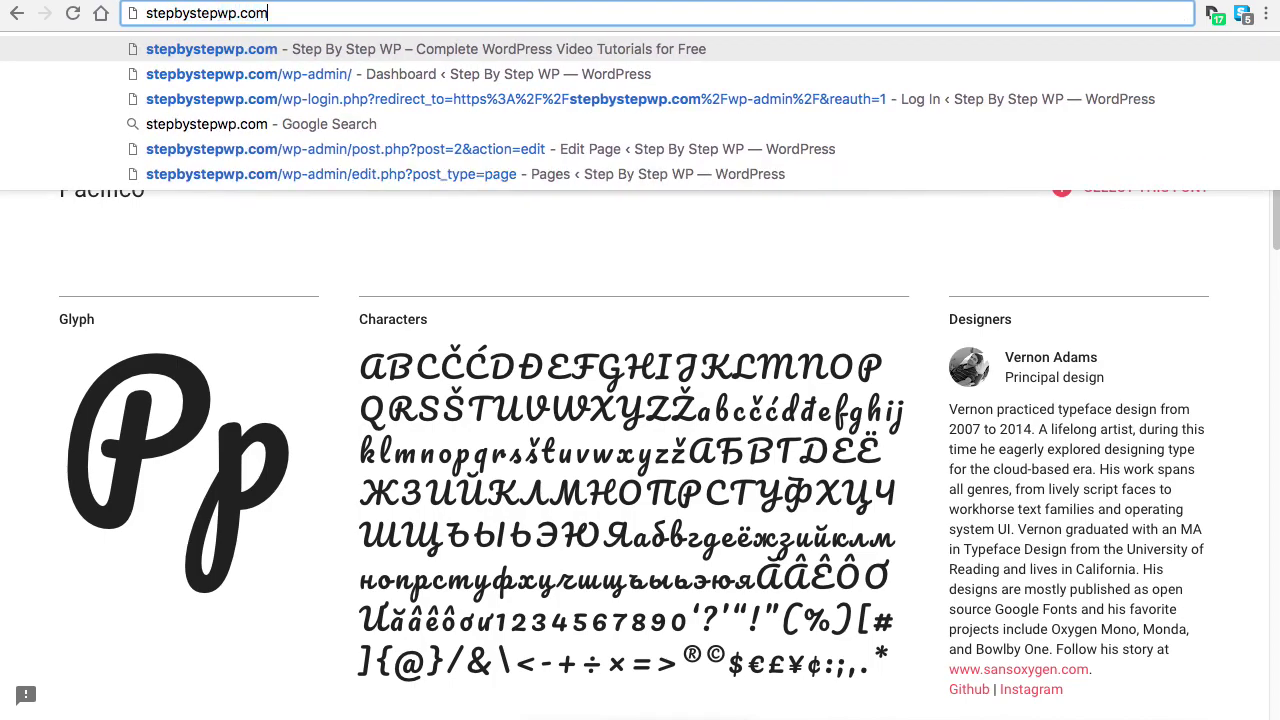
{"action": "key", "text": "Return"}
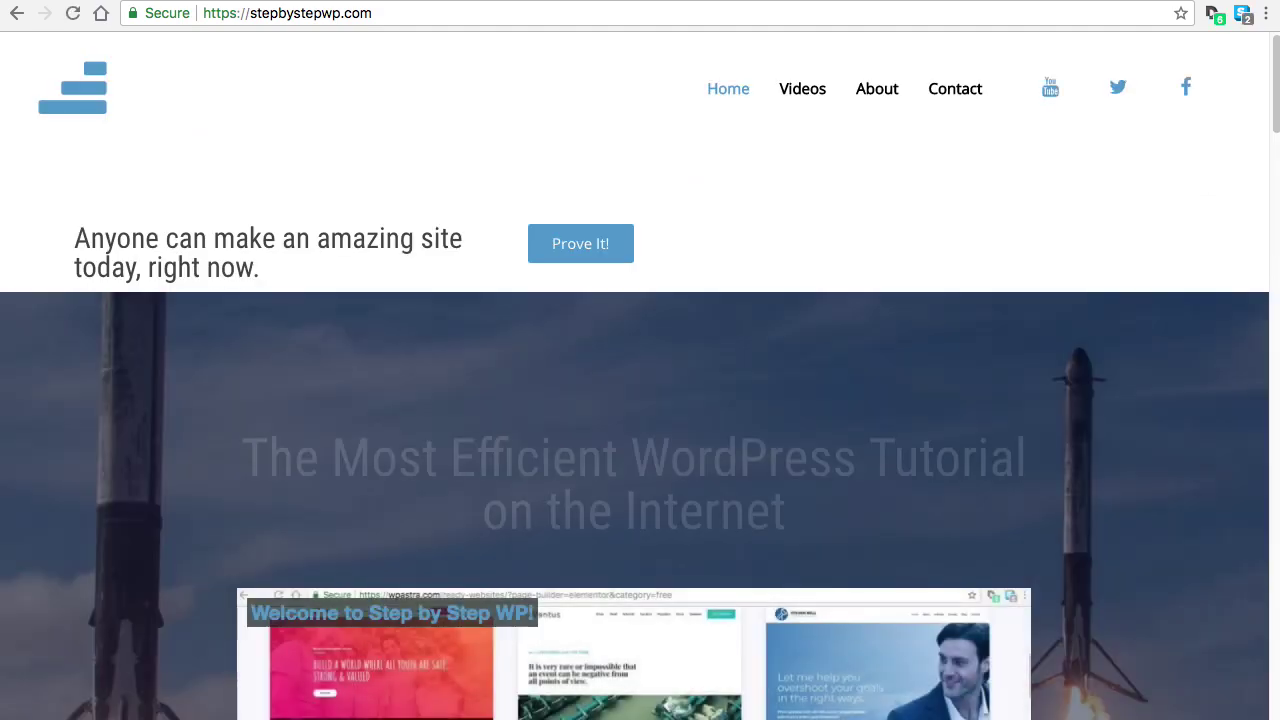
{"action": "scroll", "coordinate": [930, 248], "scroll_direction": "down", "scroll_amount": 3}
{"action": "scroll", "coordinate": [930, 248], "scroll_direction": "down", "scroll_amount": 2}
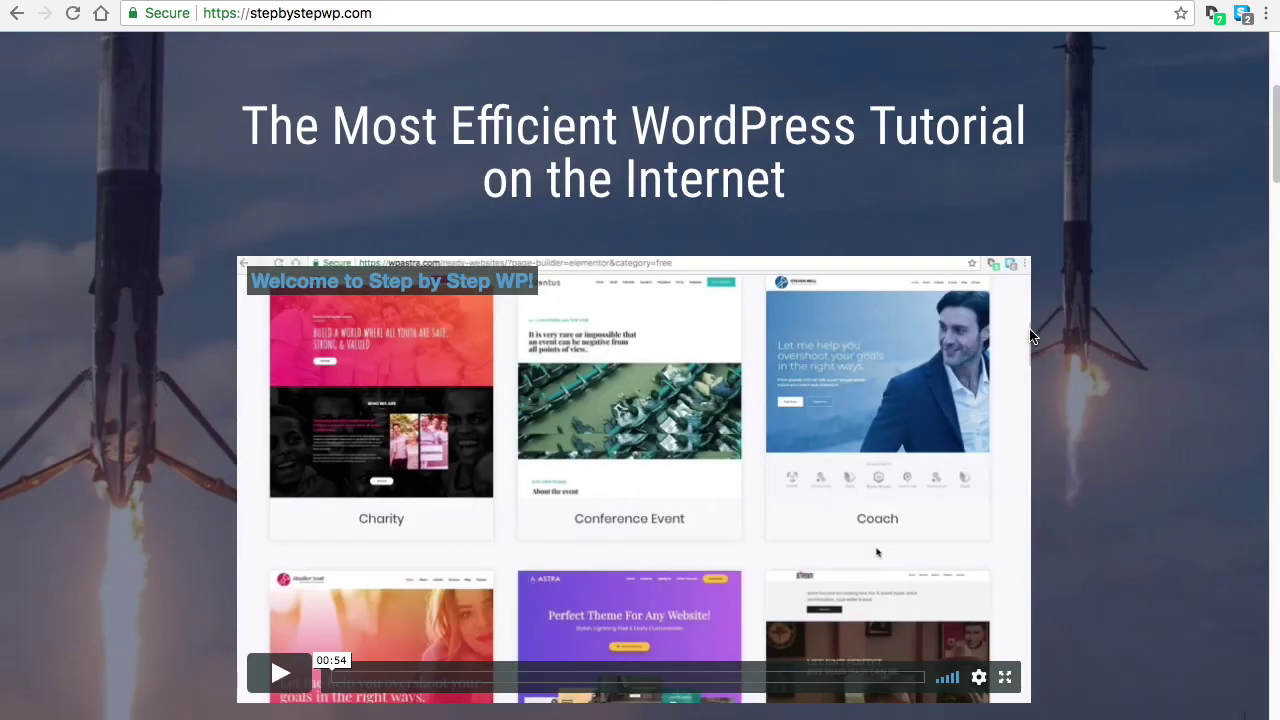
{"action": "scroll", "coordinate": [1031, 331], "scroll_direction": "down", "scroll_amount": 3}
{"action": "scroll", "coordinate": [1029, 337], "scroll_direction": "down", "scroll_amount": 4}
{"action": "scroll", "coordinate": [1029, 340], "scroll_direction": "down", "scroll_amount": 1}
{"action": "scroll", "coordinate": [1029, 342], "scroll_direction": "down", "scroll_amount": 1}
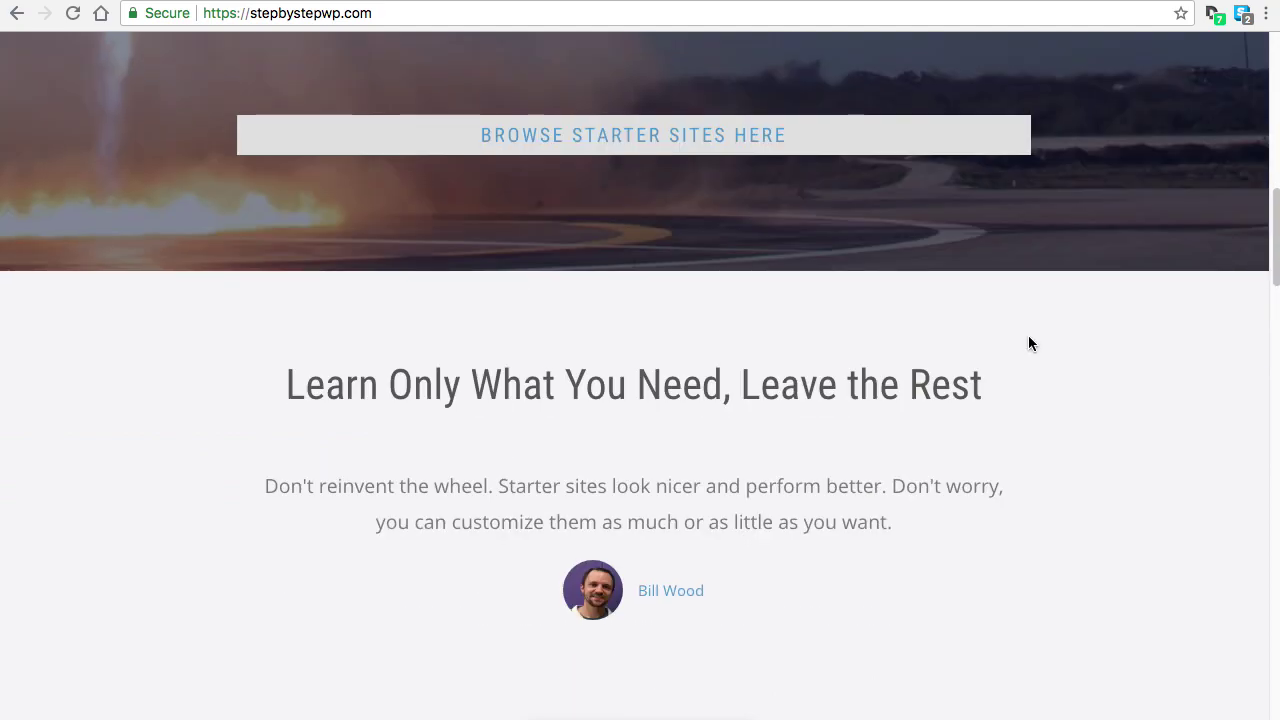
{"action": "scroll", "coordinate": [1029, 345], "scroll_direction": "down", "scroll_amount": 3}
{"action": "scroll", "coordinate": [1030, 354], "scroll_direction": "down", "scroll_amount": 1}
{"action": "scroll", "coordinate": [1030, 354], "scroll_direction": "down", "scroll_amount": 2}
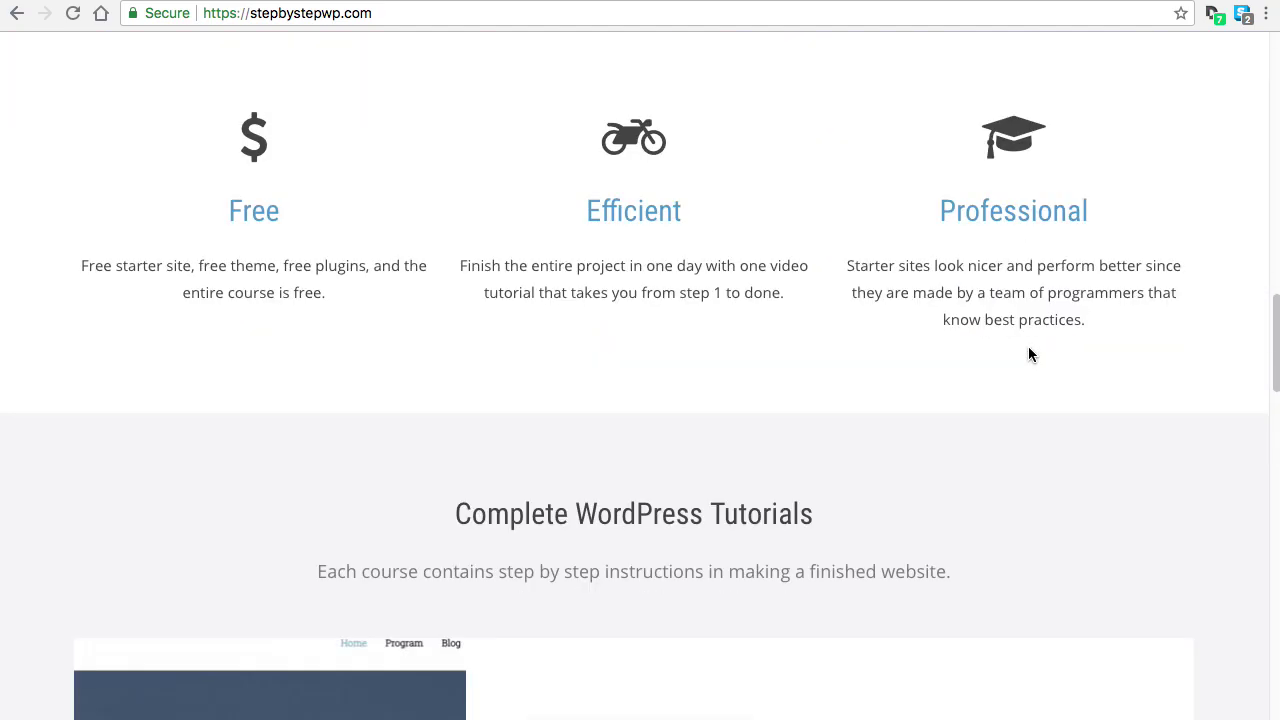
{"action": "scroll", "coordinate": [1028, 370], "scroll_direction": "down", "scroll_amount": 2}
{"action": "scroll", "coordinate": [1025, 370], "scroll_direction": "down", "scroll_amount": 2}
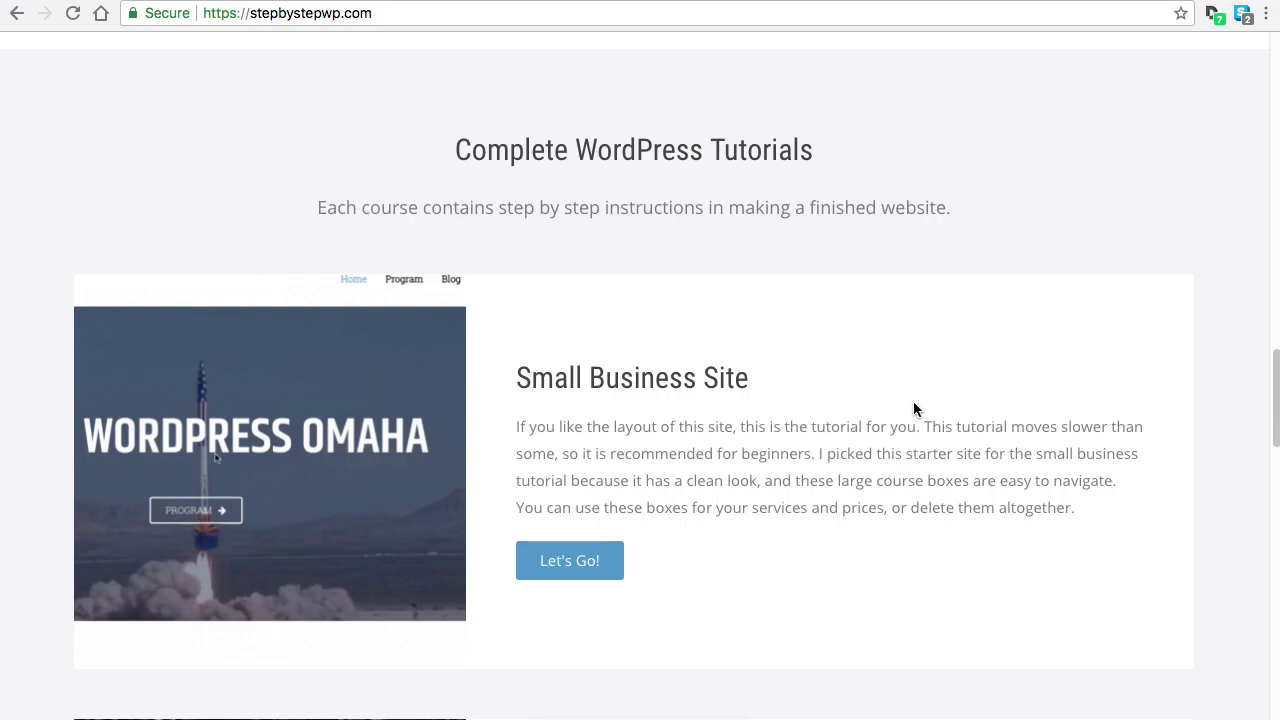
{"action": "scroll", "coordinate": [905, 406], "scroll_direction": "up", "scroll_amount": 2}
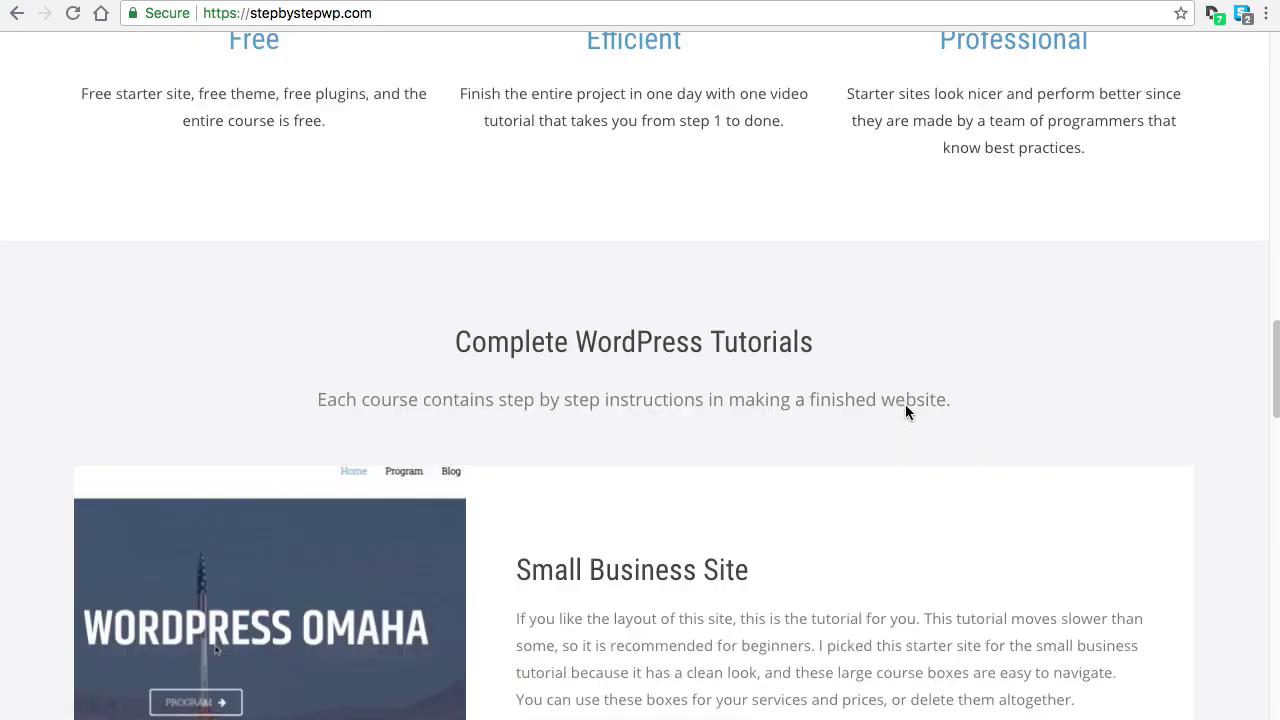
{"action": "scroll", "coordinate": [912, 430], "scroll_direction": "up", "scroll_amount": 2}
{"action": "scroll", "coordinate": [916, 430], "scroll_direction": "up", "scroll_amount": 3}
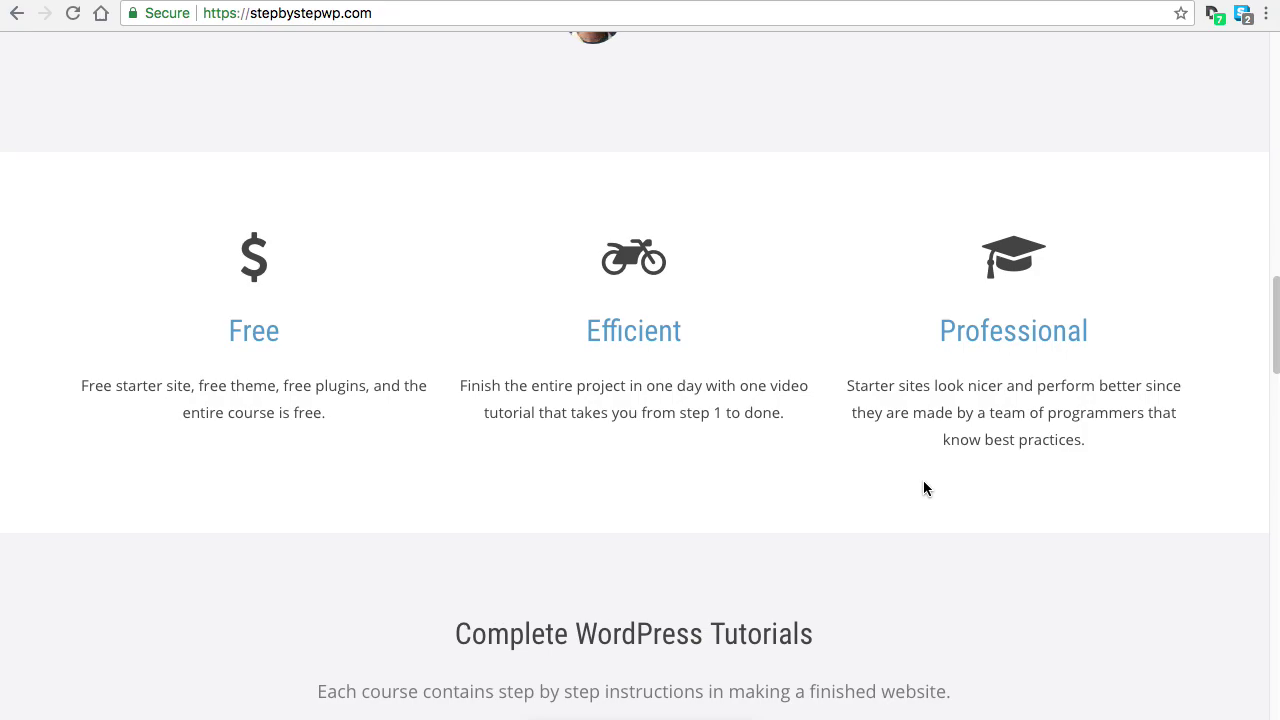
{"action": "scroll", "coordinate": [923, 486], "scroll_direction": "up", "scroll_amount": 3}
{"action": "scroll", "coordinate": [924, 486], "scroll_direction": "up", "scroll_amount": 2}
{"action": "scroll", "coordinate": [924, 483], "scroll_direction": "up", "scroll_amount": 1}
{"action": "scroll", "coordinate": [1138, 520], "scroll_direction": "up", "scroll_amount": 1}
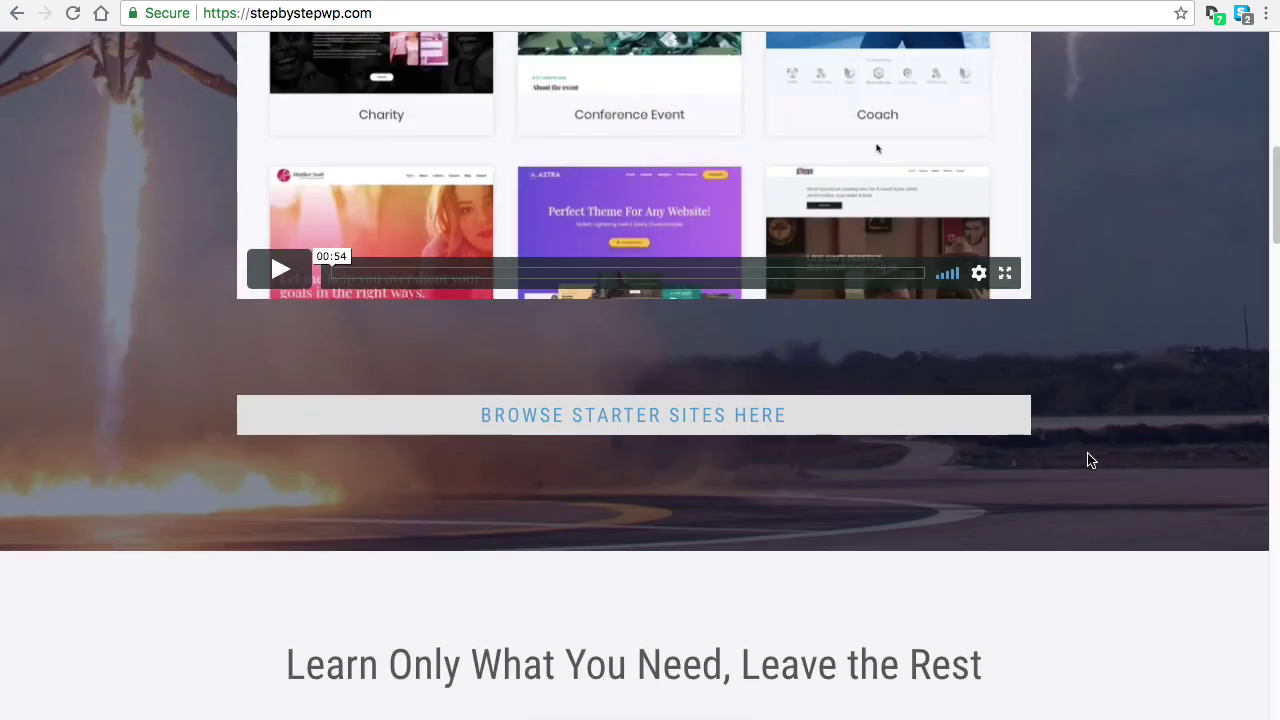
{"action": "scroll", "coordinate": [1086, 457], "scroll_direction": "up", "scroll_amount": 2}
{"action": "scroll", "coordinate": [1126, 497], "scroll_direction": "up", "scroll_amount": 4}
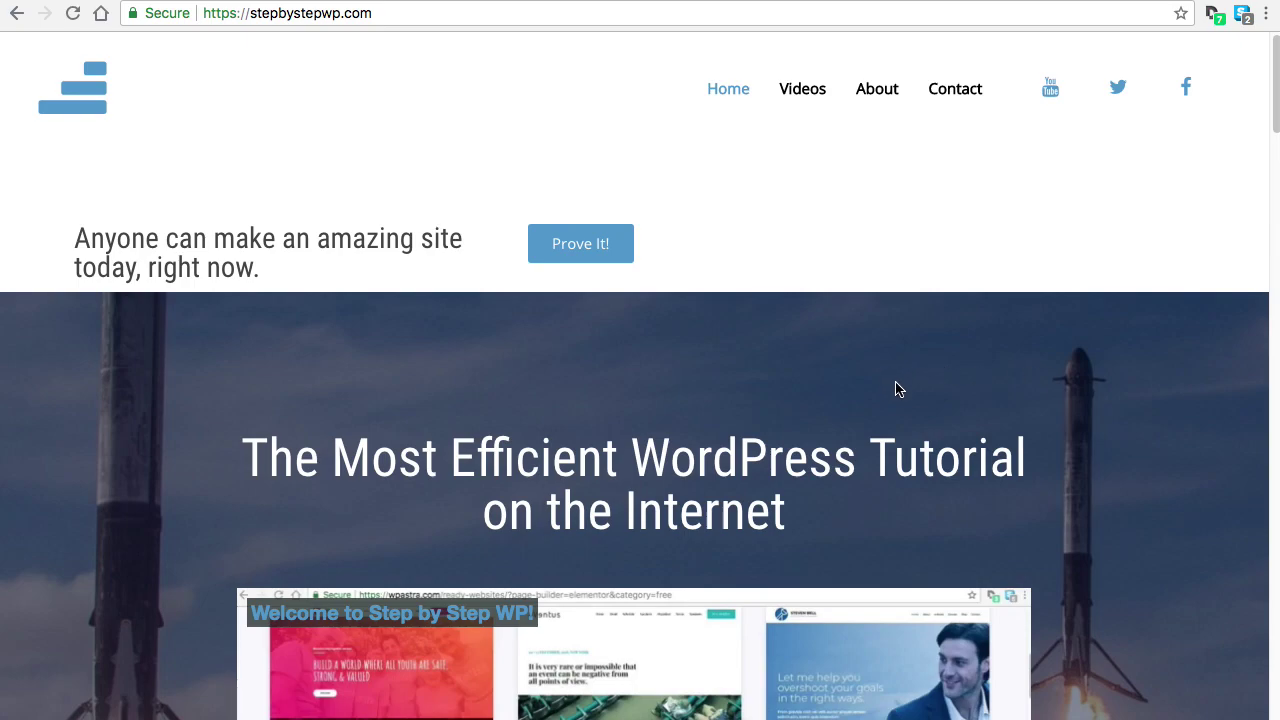
{"action": "left_click", "coordinate": [386, 22]}
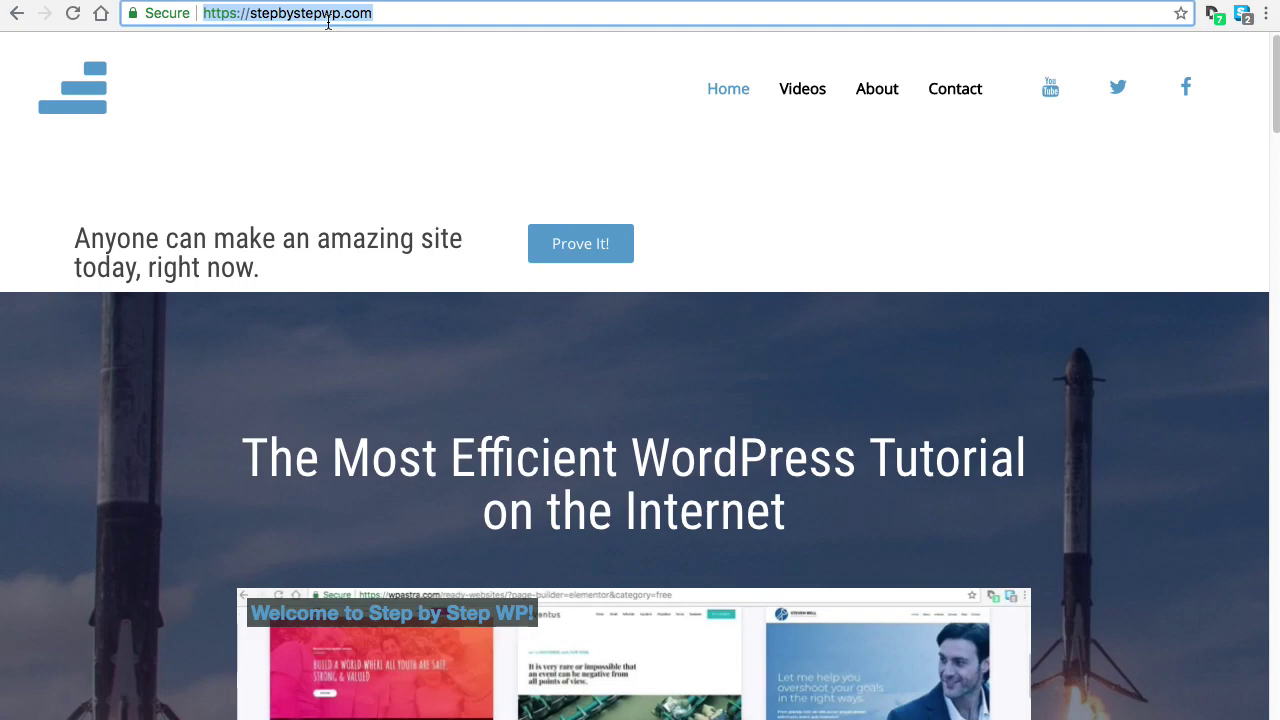